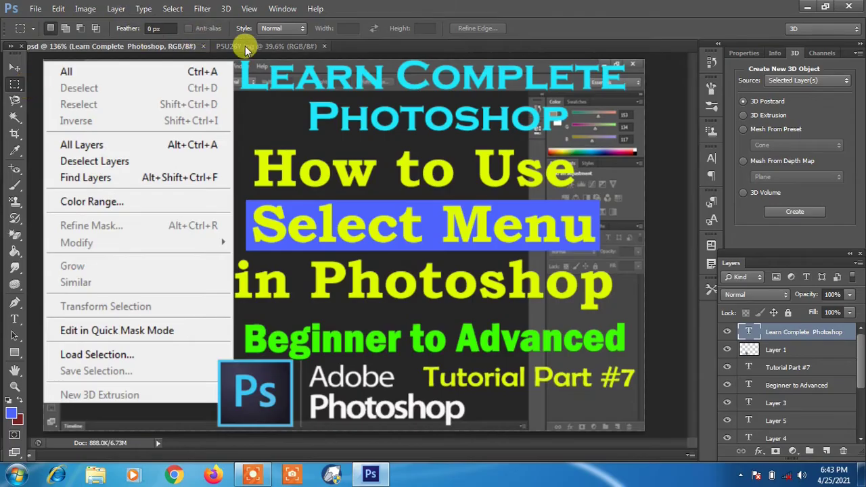
# - Bring the P5U26Y.jpg beach photo document to the front
pyautogui.click(247, 46)
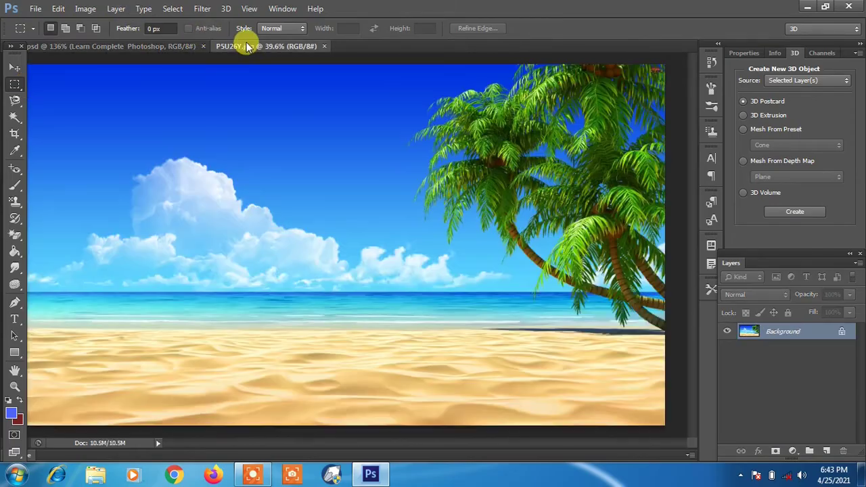
# - Marquee a rectangle around the cloud and review the Select menu commands
pyautogui.click(174, 9)
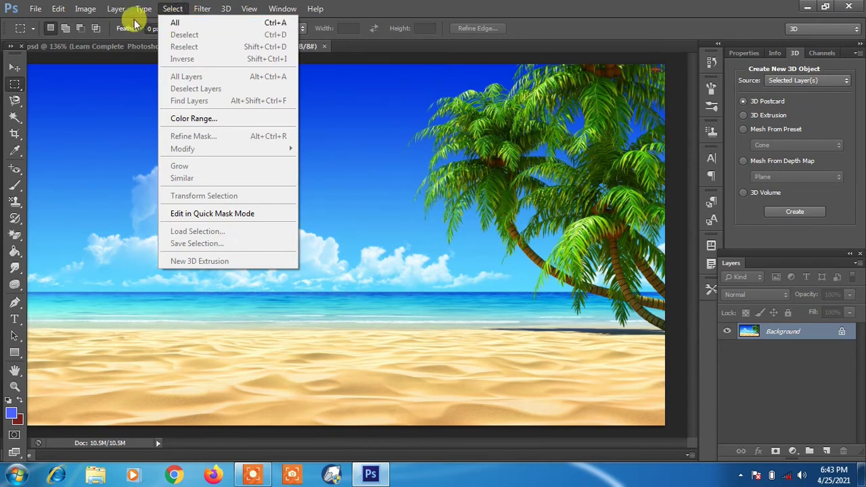
pyautogui.click(16, 88)
pyautogui.moveTo(132, 92); pyautogui.dragTo(333, 229)
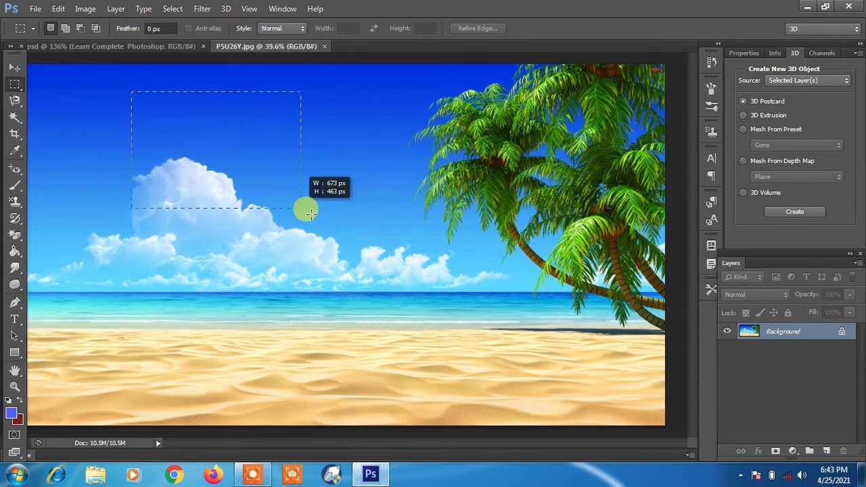
pyautogui.click(173, 9)
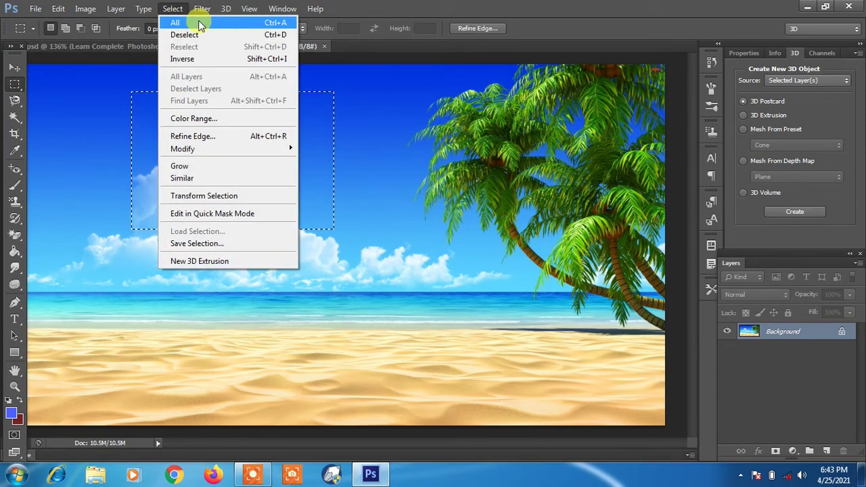
pyautogui.click(395, 77)
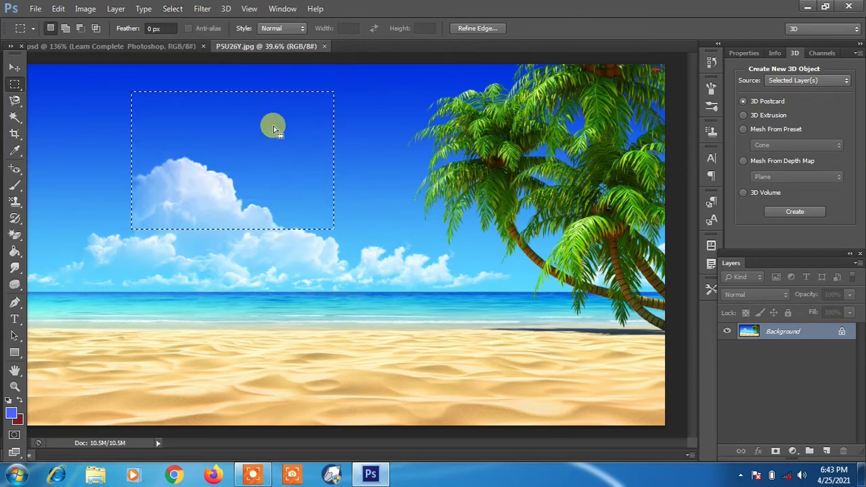
# - Clear the cloud selection and switch to the Rectangle shape tool
pyautogui.click(14, 68)
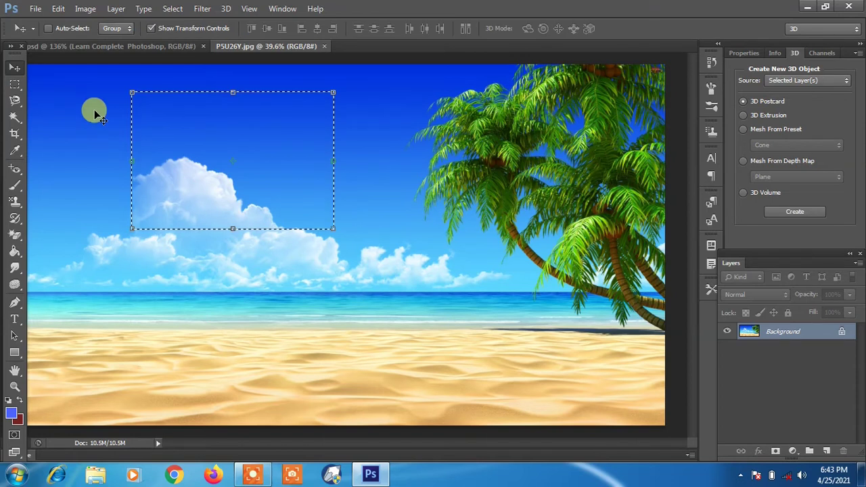
pyautogui.click(14, 84)
pyautogui.click(78, 95)
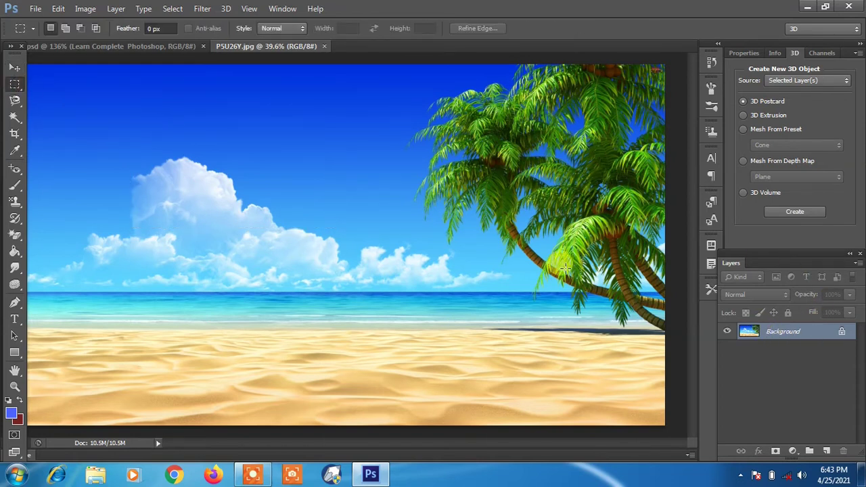
pyautogui.click(14, 352)
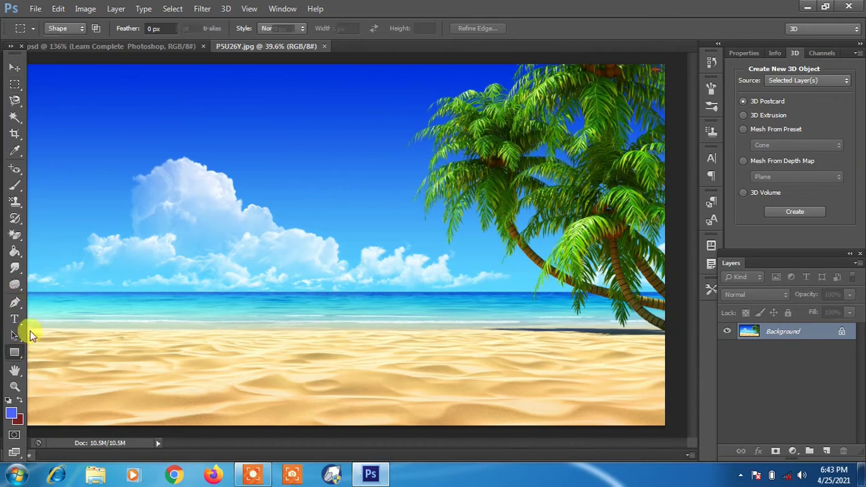
# - Draw three blue rectangles: over the cloud, in the upper sky, and on the sand
pyautogui.moveTo(145, 188); pyautogui.dragTo(257, 281)
pyautogui.moveTo(333, 127); pyautogui.dragTo(438, 237)
pyautogui.moveTo(352, 288)
pyautogui.mouseDown()
pyautogui.moveTo(446, 362)
pyautogui.moveTo(504, 373)
pyautogui.mouseUp()
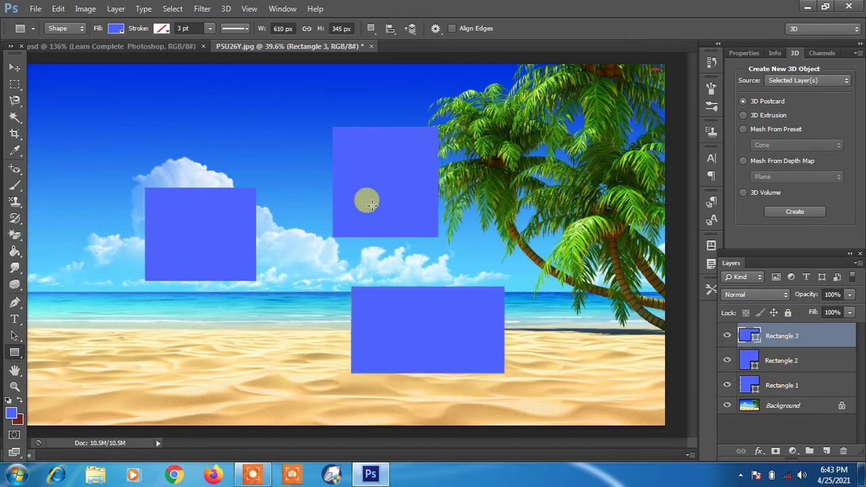
# - Select All, nudge the bottom rectangle up and right, deselect, and make Rectangle 2 active
pyautogui.click(15, 68)
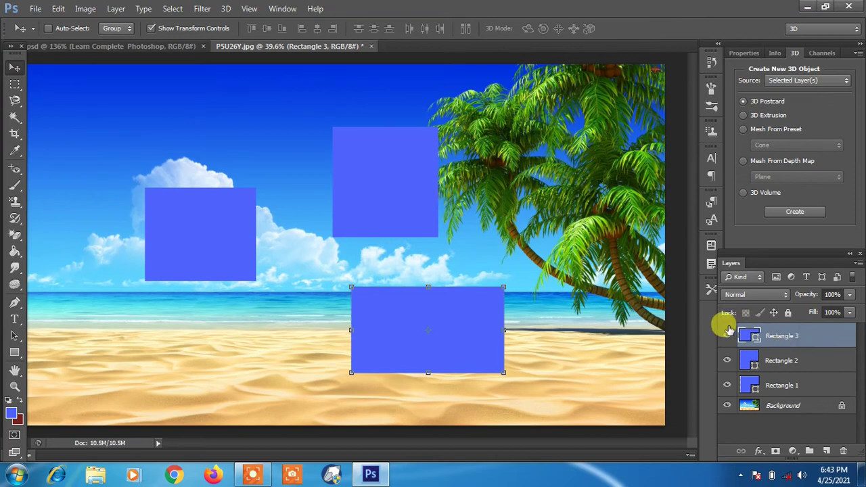
pyautogui.click(173, 10)
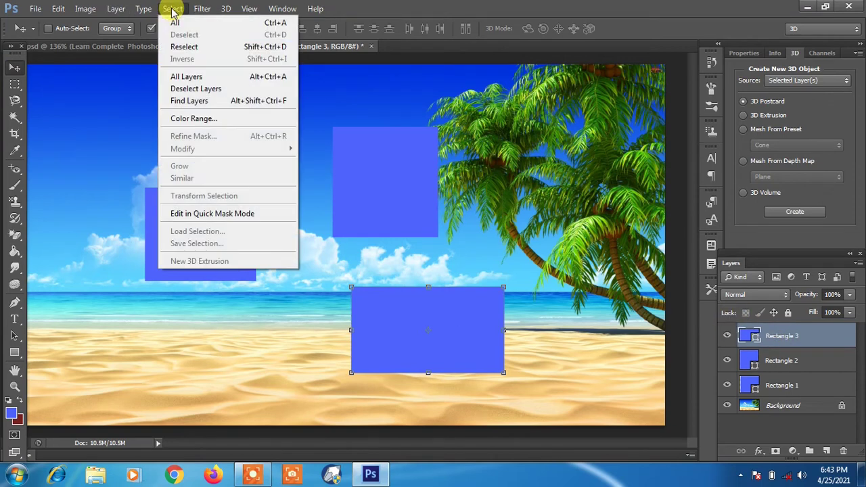
pyautogui.click(206, 30)
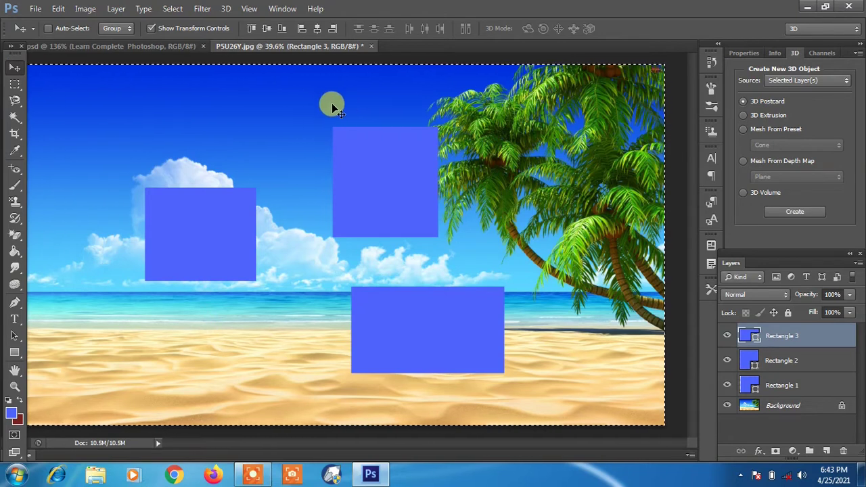
pyautogui.moveTo(389, 257)
pyautogui.mouseDown()
pyautogui.moveTo(400, 234)
pyautogui.moveTo(393, 255)
pyautogui.mouseUp()
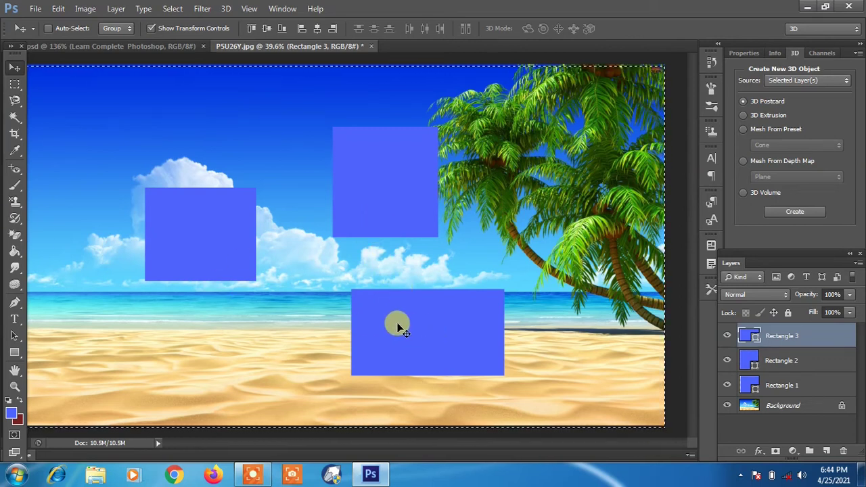
pyautogui.click(754, 338)
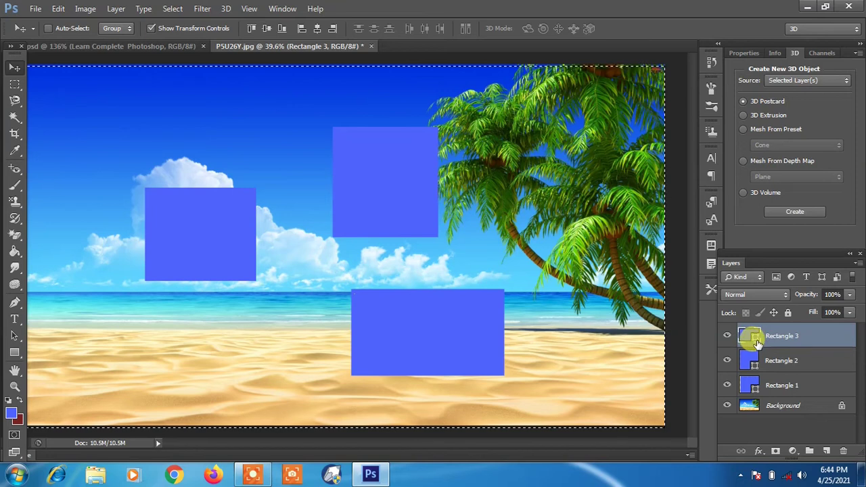
pyautogui.hotkey('ctrl', 'd')
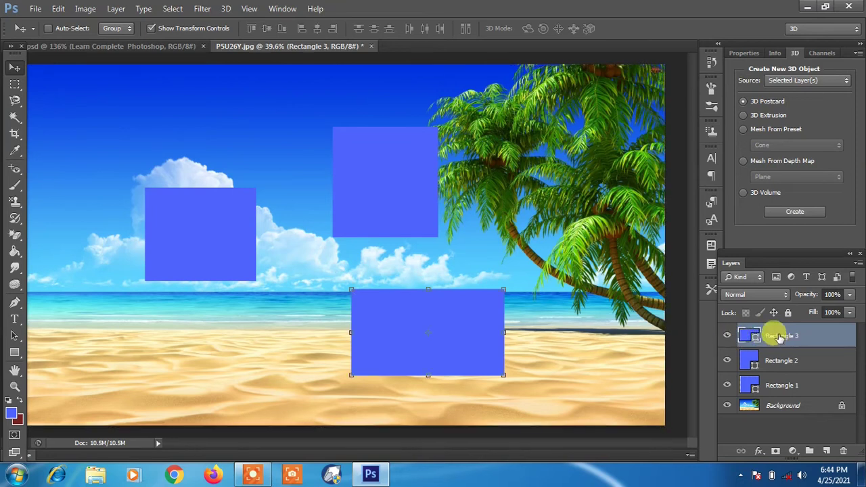
pyautogui.click(785, 362)
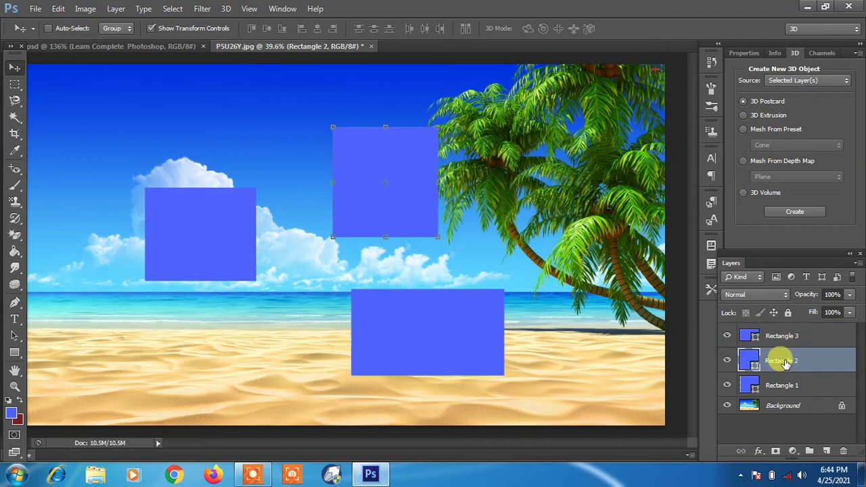
pyautogui.click(15, 184)
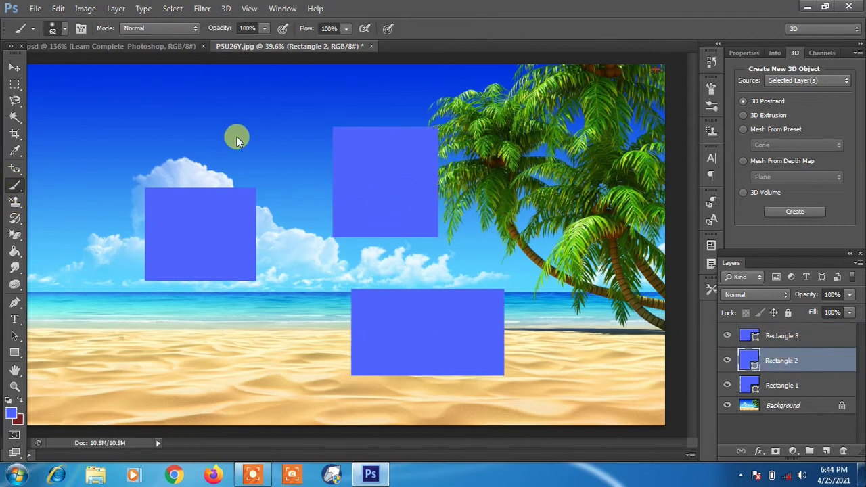
# - Rasterize Rectangle 2 and paint a large blue brush scribble across the scene
pyautogui.click(333, 169)
pyautogui.click(404, 189)
pyautogui.moveTo(242, 124)
pyautogui.mouseDown()
pyautogui.moveTo(162, 223)
pyautogui.moveTo(356, 108)
pyautogui.moveTo(77, 135)
pyautogui.moveTo(119, 352)
pyautogui.moveTo(566, 390)
pyautogui.moveTo(499, 281)
pyautogui.moveTo(344, 139)
pyautogui.mouseUp()
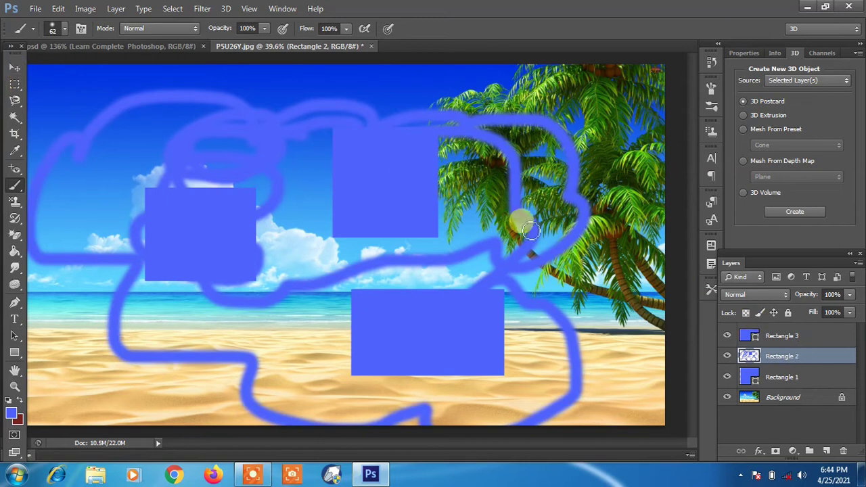
# - Select All and move the scribbled Rectangle 2 layer upward
pyautogui.click(174, 8)
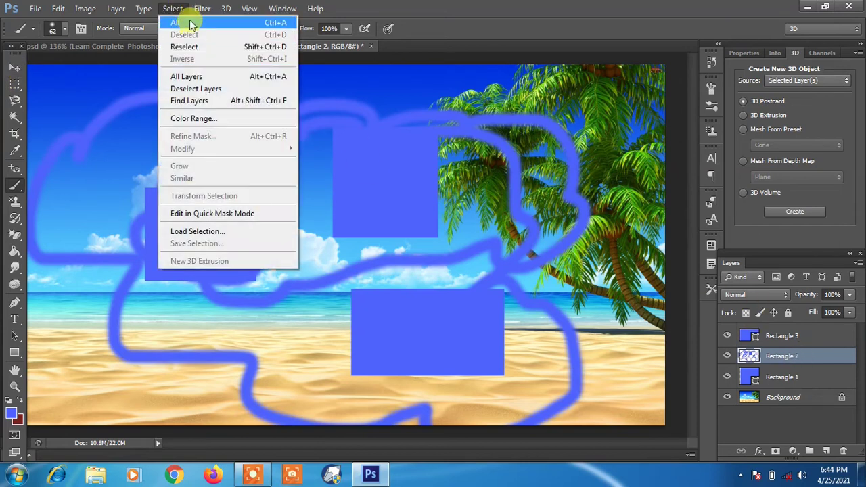
pyautogui.click(191, 25)
pyautogui.click(13, 68)
pyautogui.moveTo(266, 131)
pyautogui.mouseDown()
pyautogui.moveTo(273, 173)
pyautogui.moveTo(381, 303)
pyautogui.moveTo(597, 433)
pyautogui.moveTo(421, 284)
pyautogui.moveTo(360, 178)
pyautogui.moveTo(261, 103)
pyautogui.moveTo(284, 108)
pyautogui.moveTo(264, 88)
pyautogui.mouseUp()
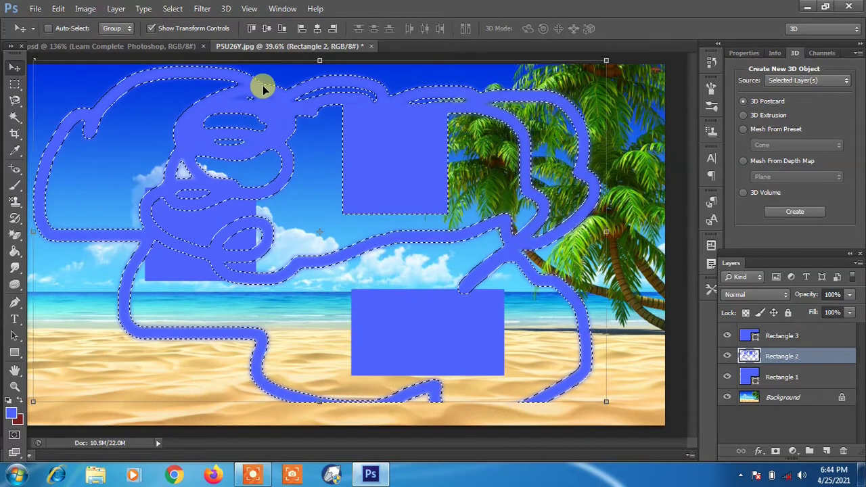
pyautogui.click(173, 8)
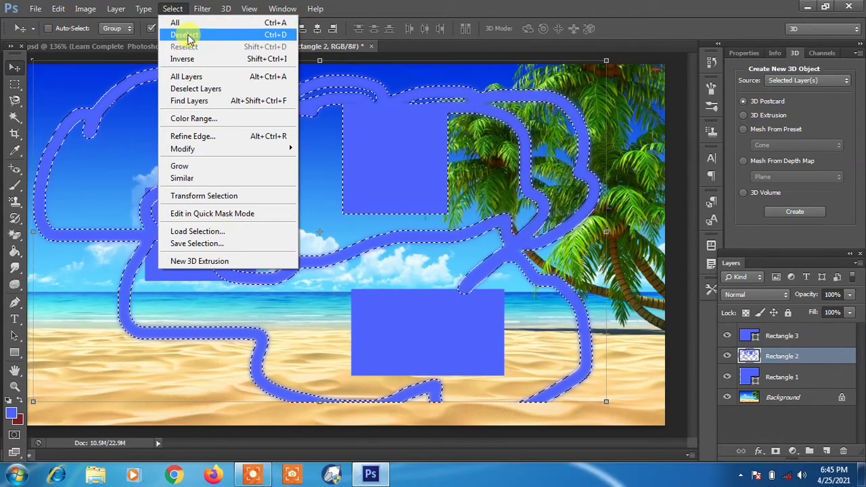
# - Deselect, reselect the previous selection, then invert it
pyautogui.click(189, 34)
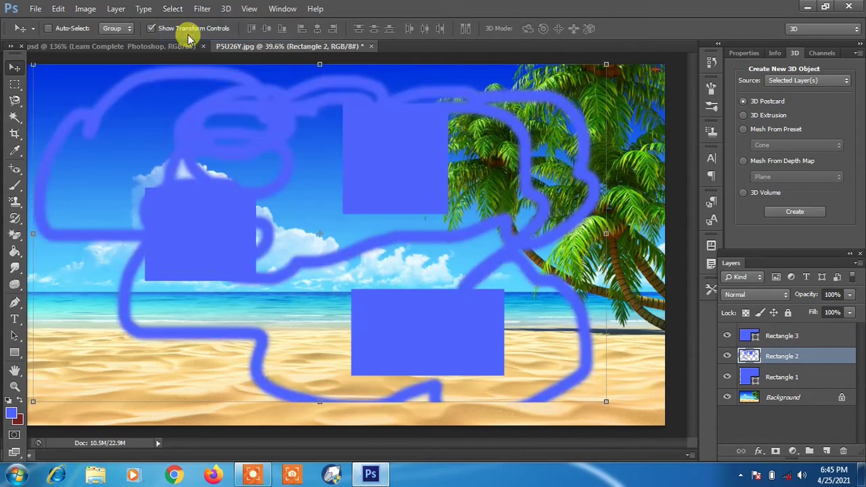
pyautogui.click(149, 9)
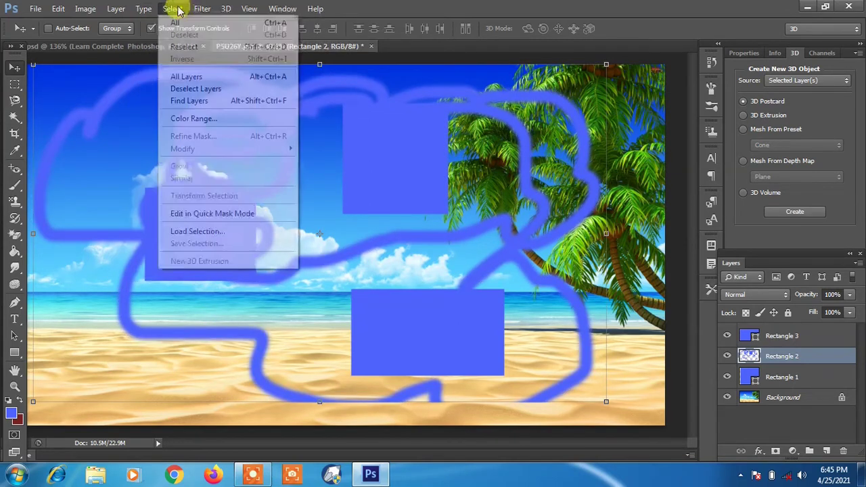
pyautogui.moveTo(173, 9)
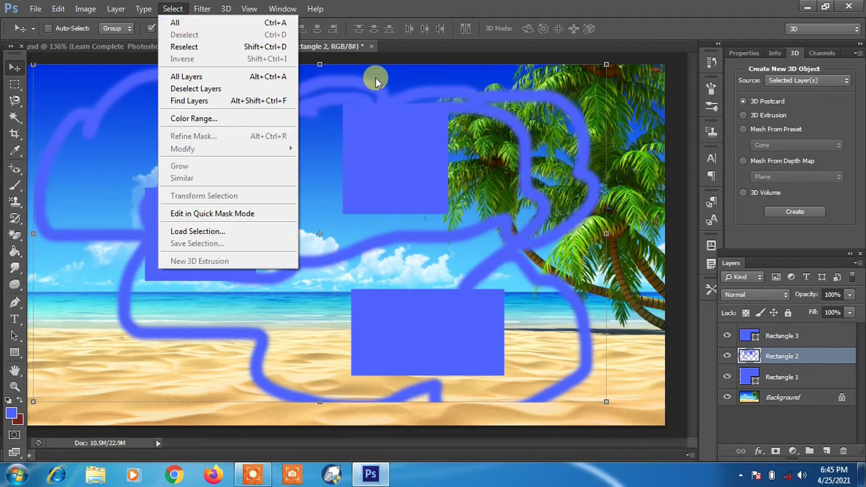
pyautogui.click(235, 49)
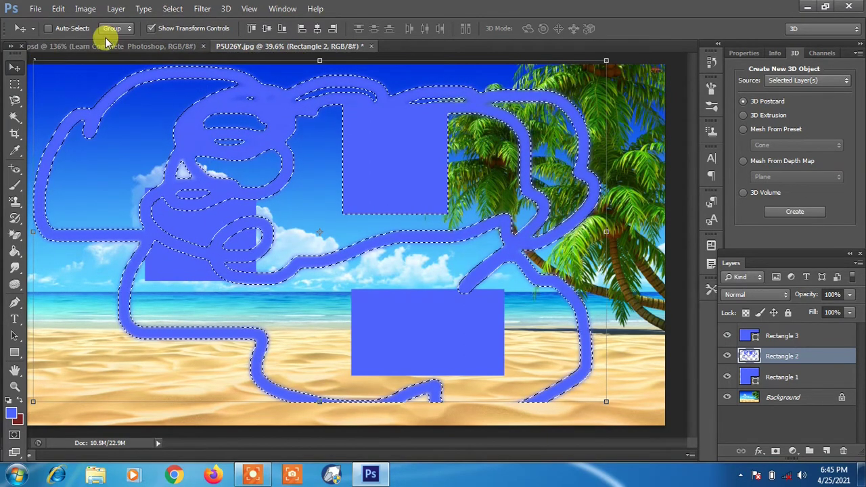
pyautogui.click(143, 9)
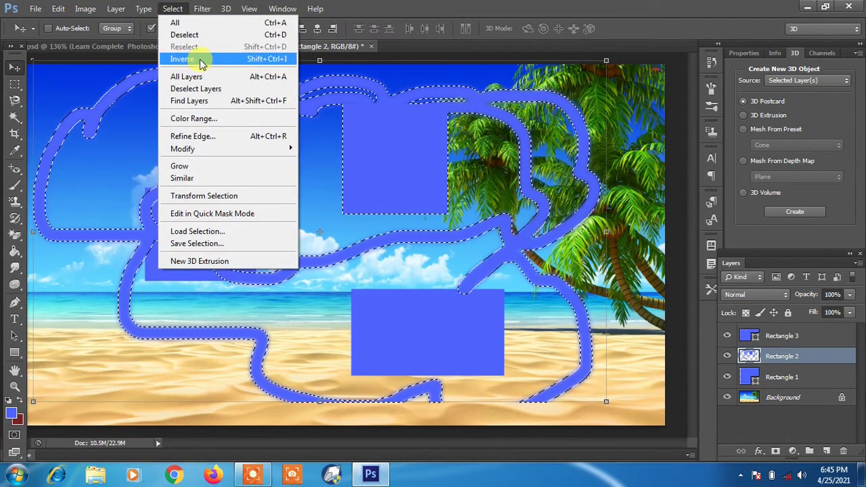
pyautogui.click(194, 59)
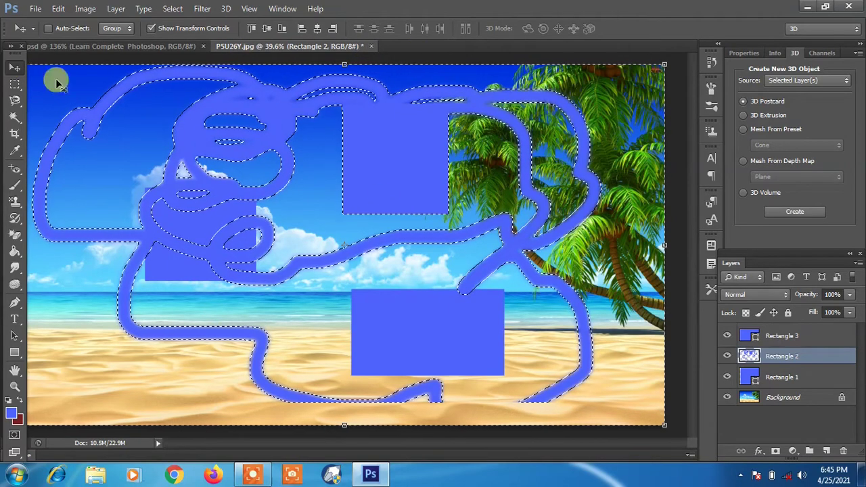
# - Shift the scribbled layer downward, then clear the selection with Ctrl+D
pyautogui.moveTo(203, 128)
pyautogui.mouseDown()
pyautogui.moveTo(192, 162)
pyautogui.moveTo(219, 164)
pyautogui.mouseUp()
pyautogui.click(773, 356)
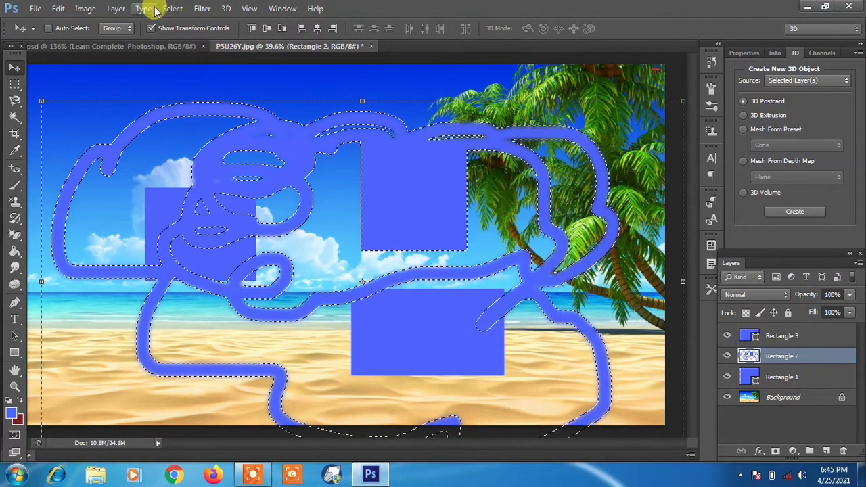
pyautogui.click(265, 125)
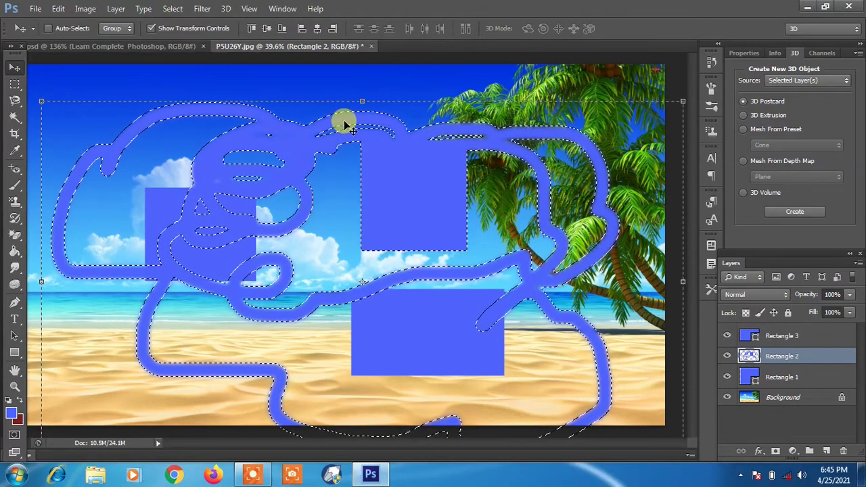
pyautogui.click(174, 8)
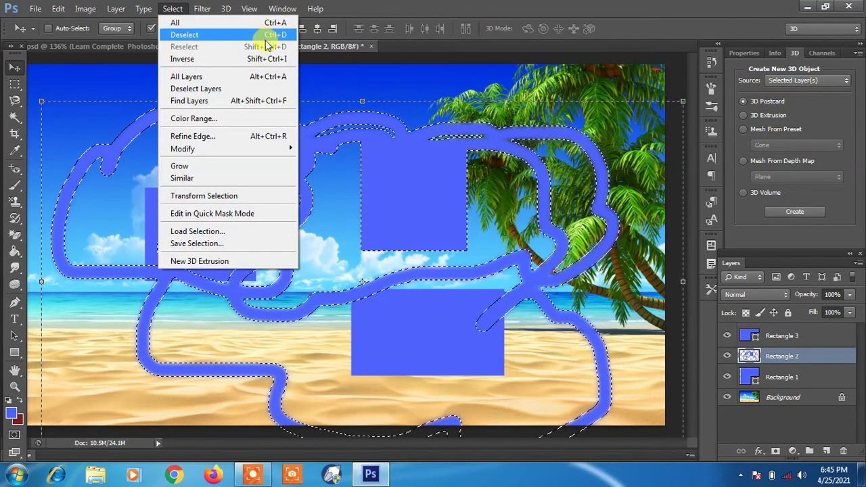
pyautogui.click(334, 75)
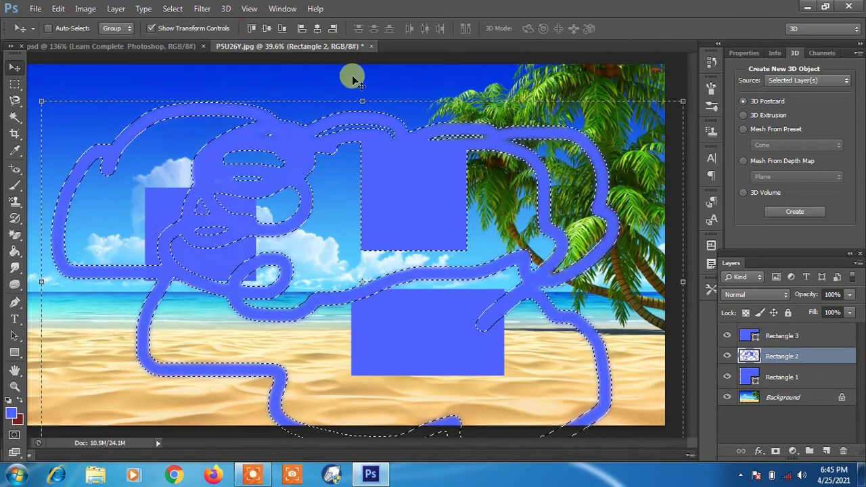
pyautogui.hotkey('ctrl', 'd')
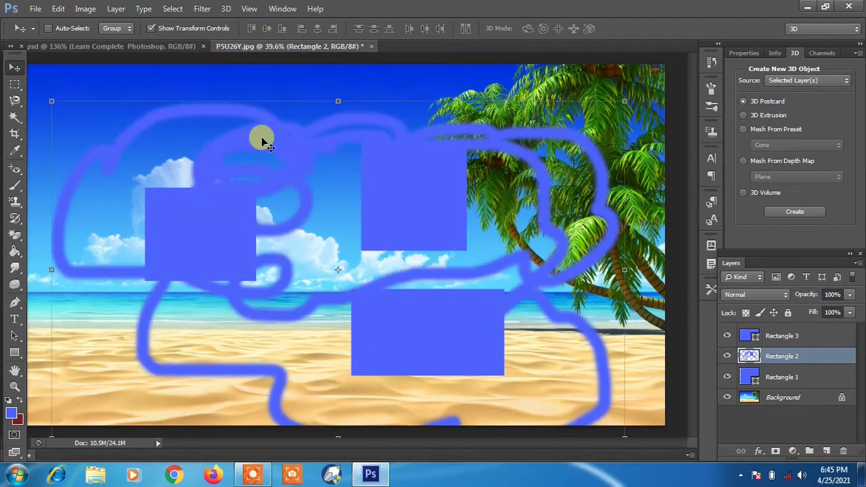
# - Nudge the Rectangle 2 scribbles, then select all layers and move the three rectangles left
pyautogui.moveTo(331, 142); pyautogui.dragTo(345, 131)
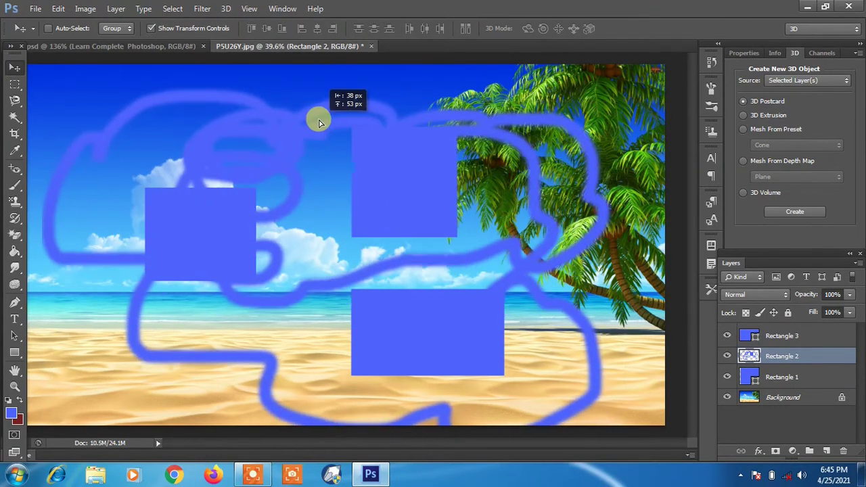
pyautogui.click(173, 8)
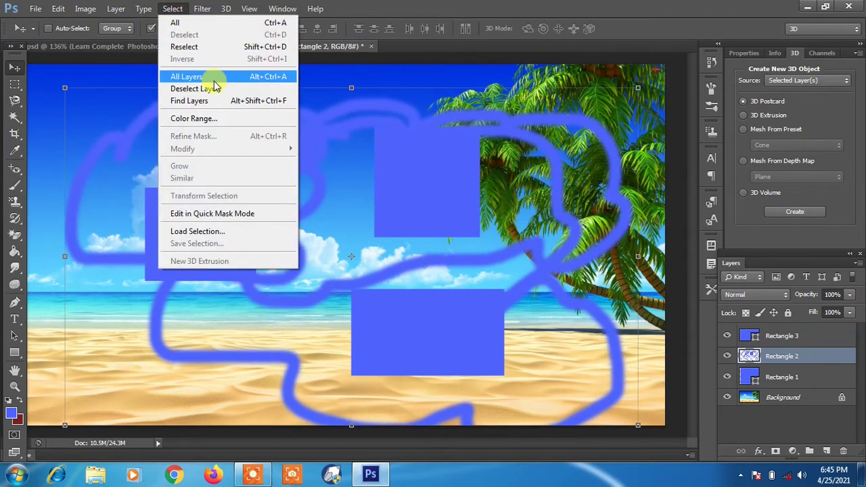
pyautogui.click(782, 377)
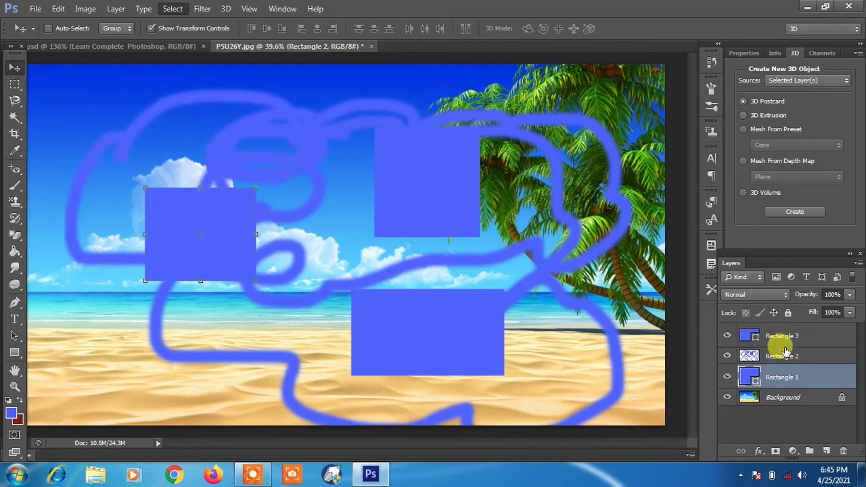
pyautogui.click(781, 336)
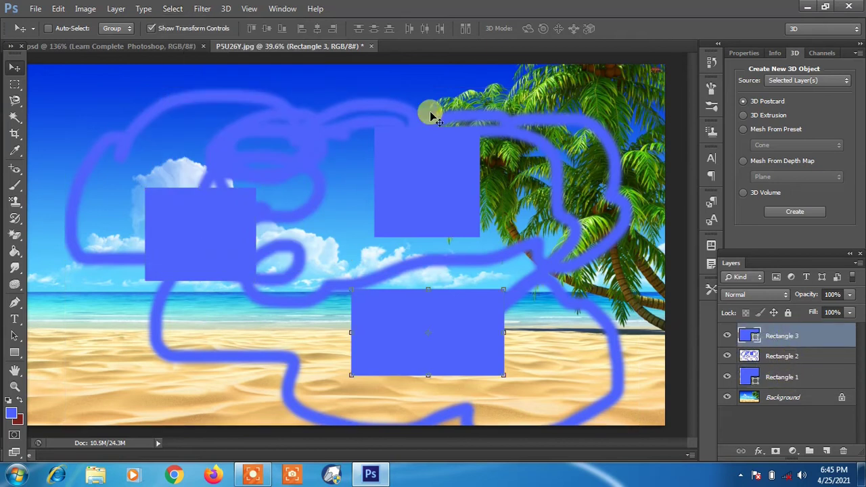
pyautogui.click(173, 8)
pyautogui.click(216, 79)
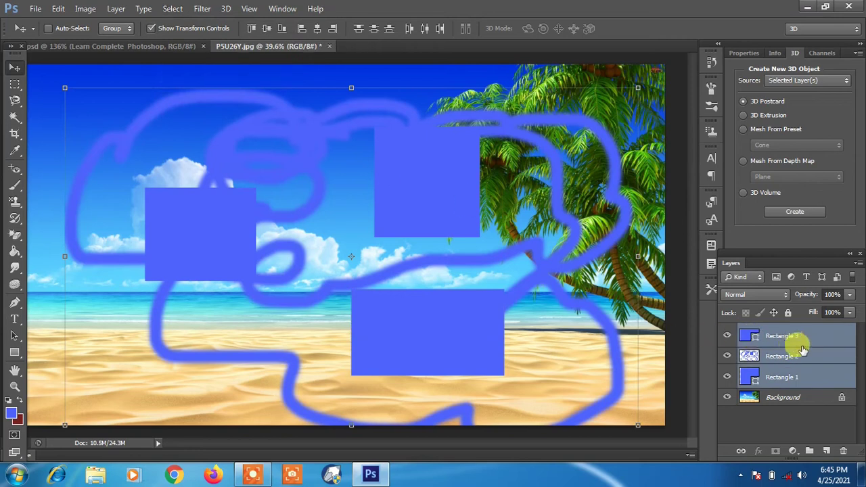
pyautogui.moveTo(439, 201)
pyautogui.mouseDown()
pyautogui.moveTo(464, 251)
pyautogui.moveTo(383, 197)
pyautogui.moveTo(429, 209)
pyautogui.moveTo(448, 199)
pyautogui.moveTo(446, 210)
pyautogui.moveTo(397, 187)
pyautogui.moveTo(425, 191)
pyautogui.mouseUp()
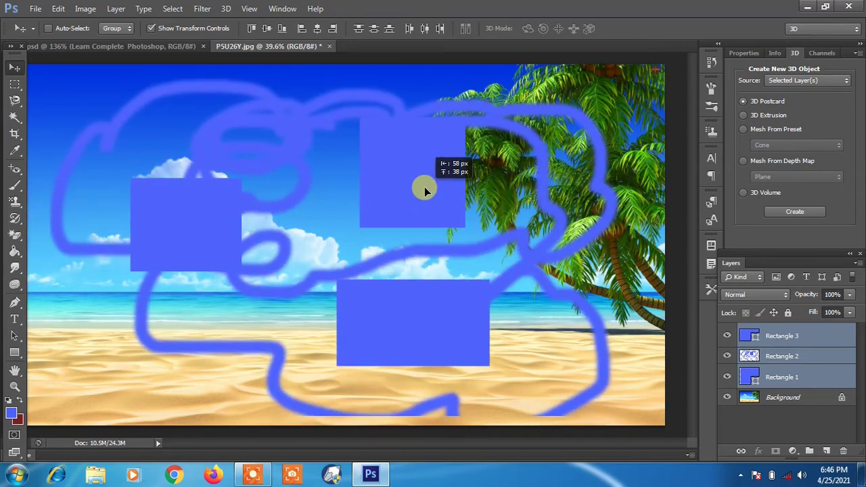
pyautogui.moveTo(424, 192)
pyautogui.mouseDown()
pyautogui.moveTo(406, 207)
pyautogui.moveTo(390, 201)
pyautogui.mouseUp()
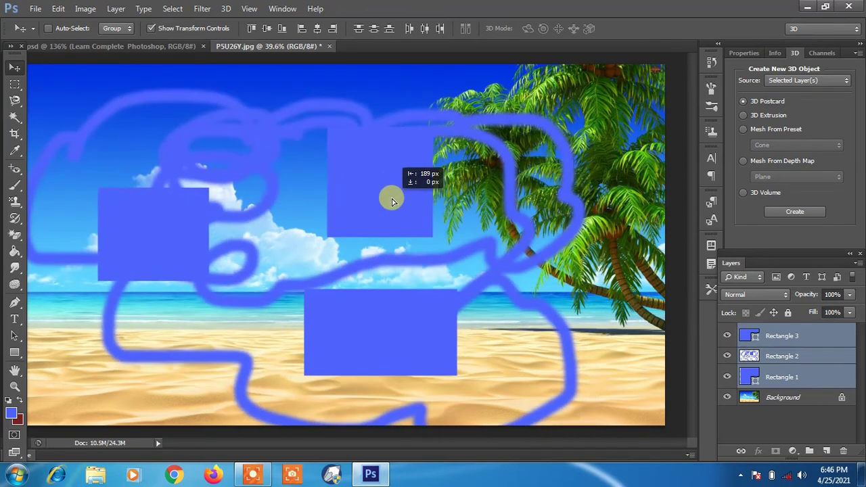
# - Deselect all layers and dismiss the error from moving with no layer selected
pyautogui.click(169, 9)
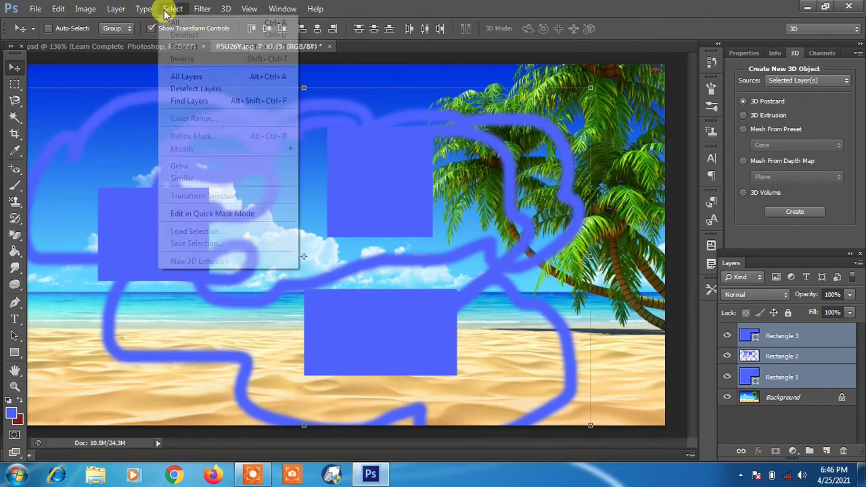
pyautogui.click(219, 89)
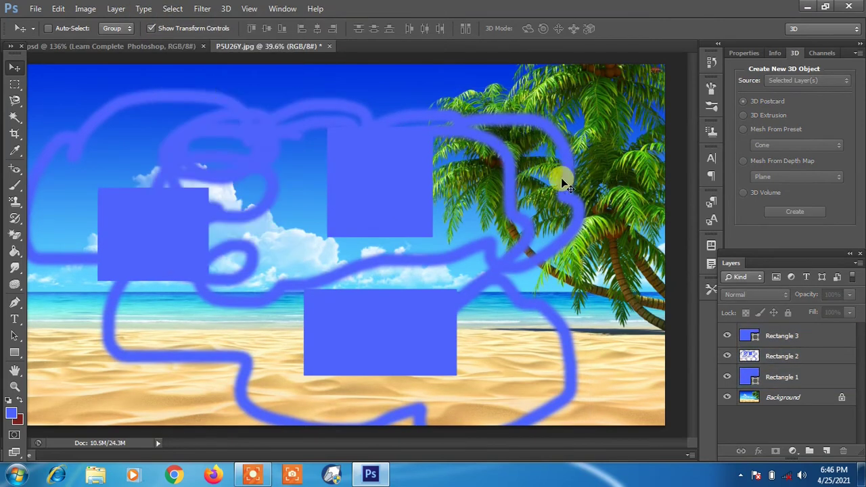
pyautogui.click(600, 208)
pyautogui.click(444, 193)
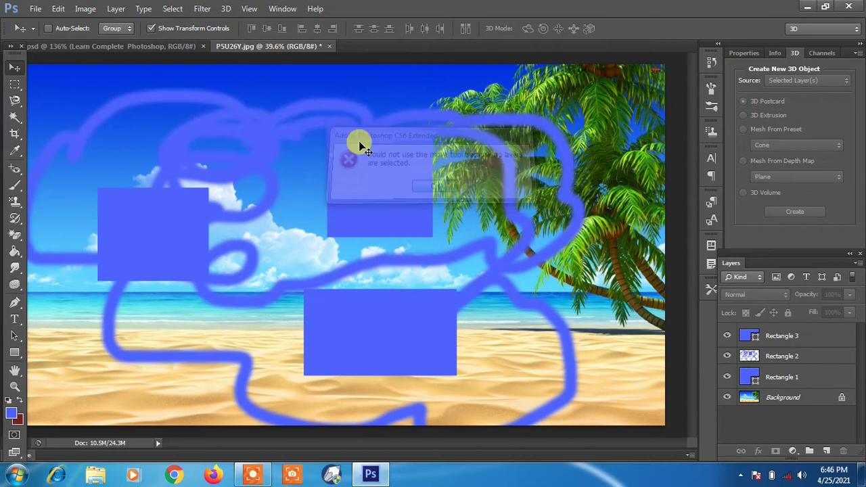
pyautogui.click(171, 9)
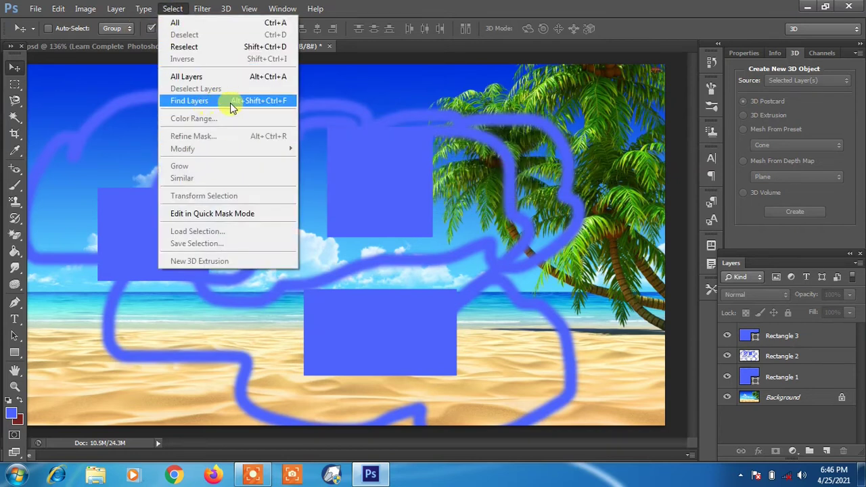
pyautogui.click(560, 223)
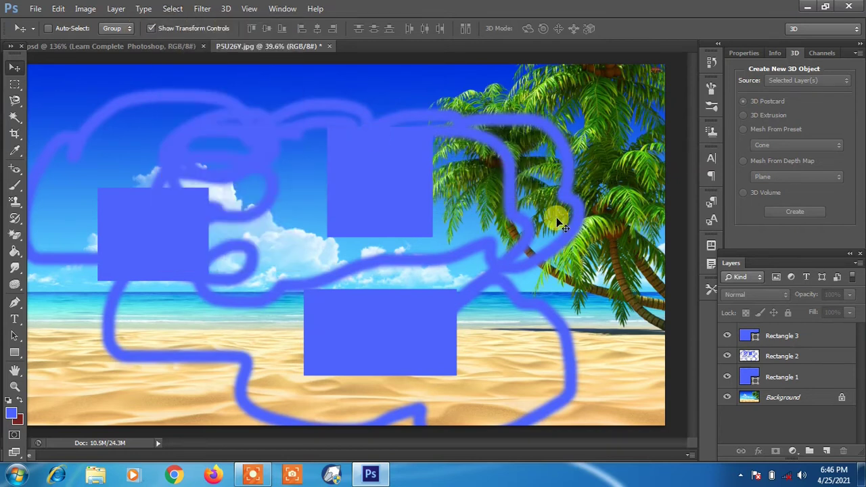
# - Duplicate the Background layer as a new layer named abc
pyautogui.rightClick(782, 397)
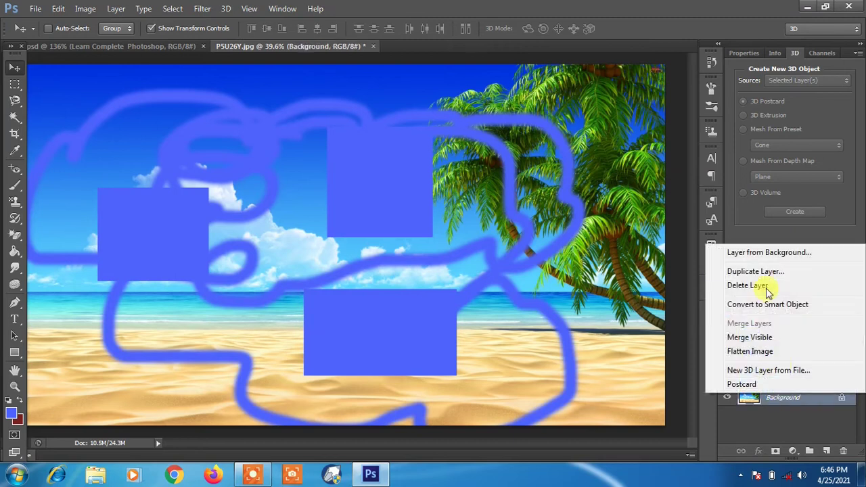
pyautogui.click(761, 271)
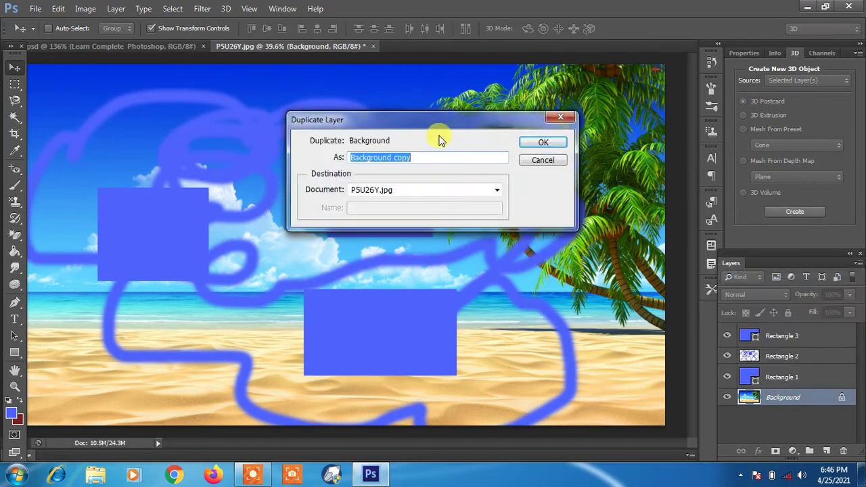
pyautogui.click(548, 141)
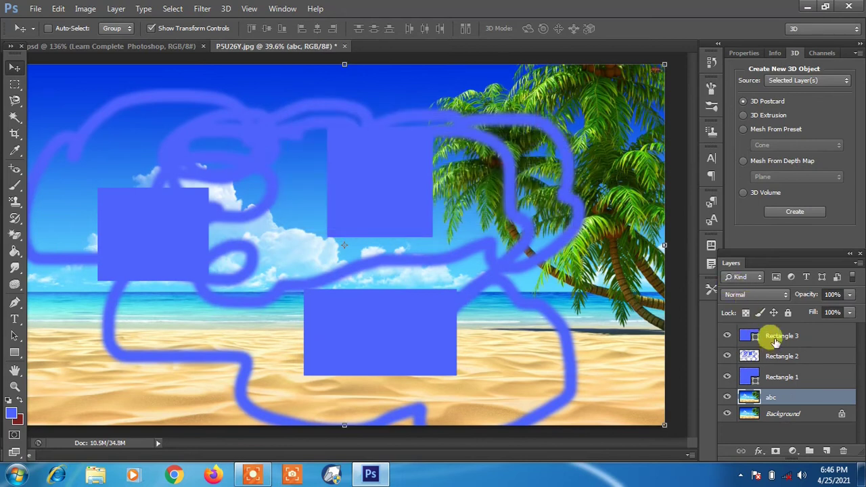
# - Use Select > Find Layers to filter by name 'abc' and make the abc layer active
pyautogui.click(785, 337)
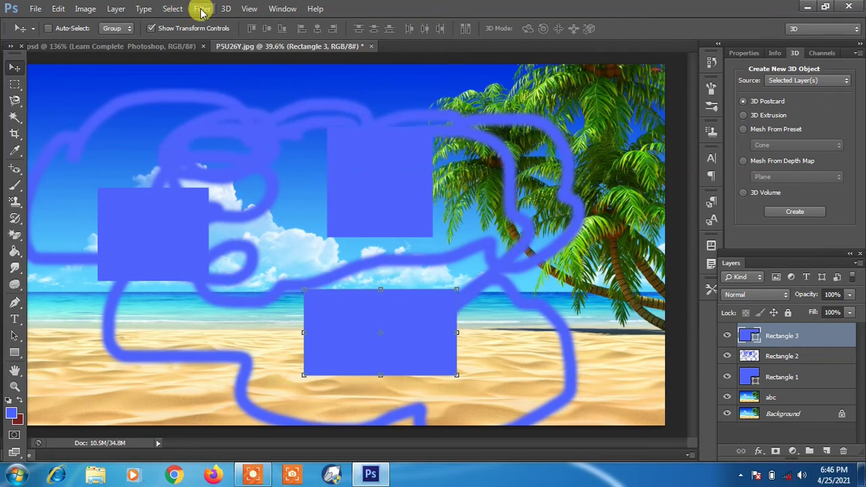
pyautogui.click(176, 8)
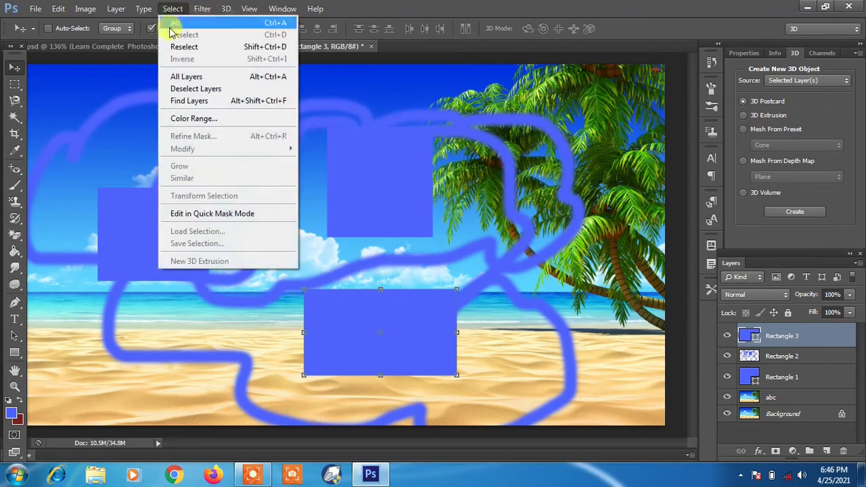
pyautogui.click(180, 101)
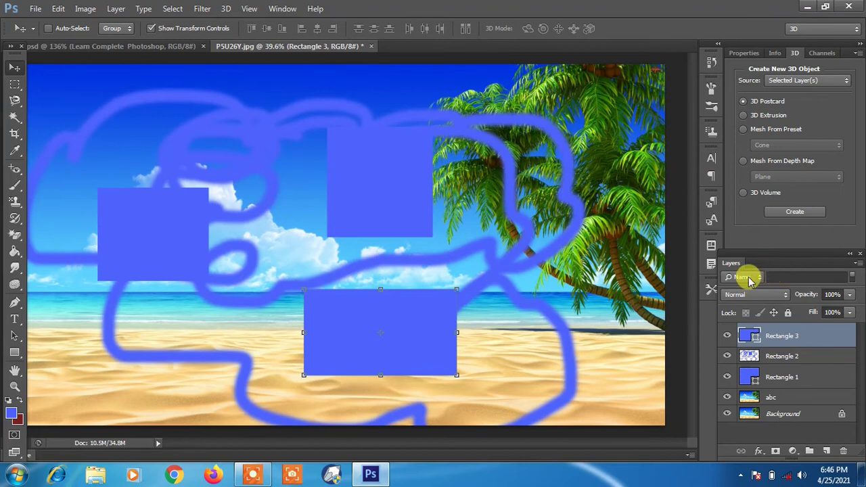
pyautogui.click(800, 276)
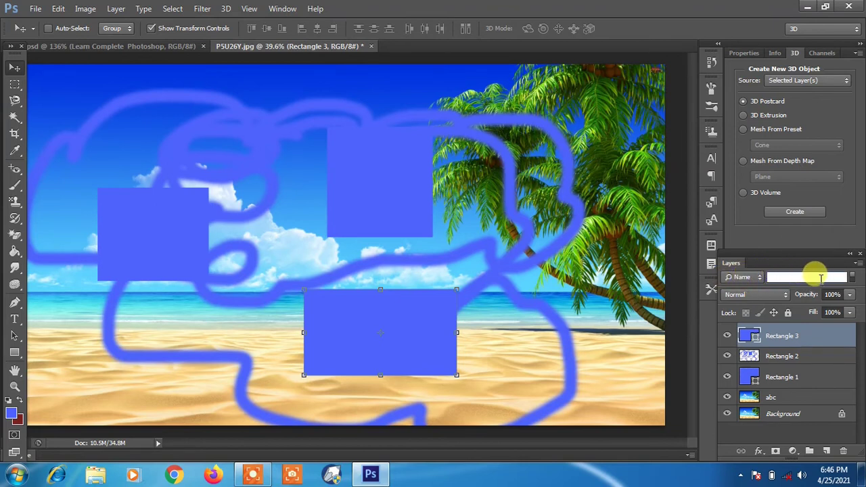
pyautogui.write('abc')
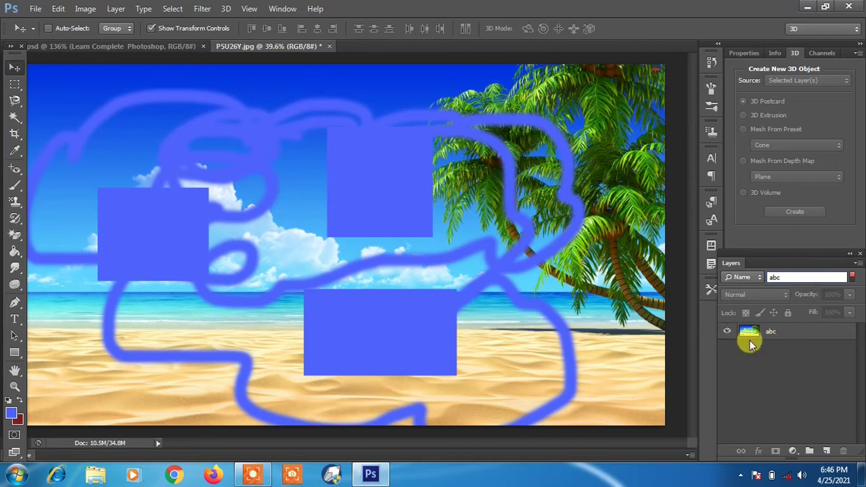
pyautogui.click(778, 333)
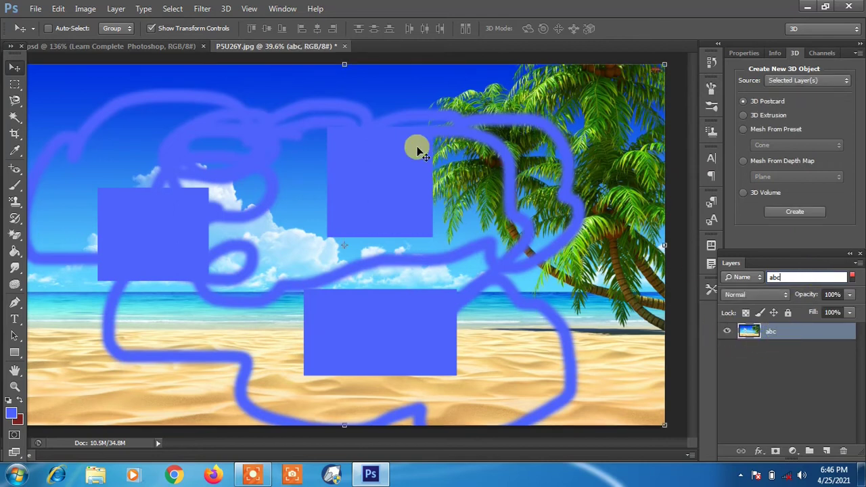
pyautogui.click(143, 8)
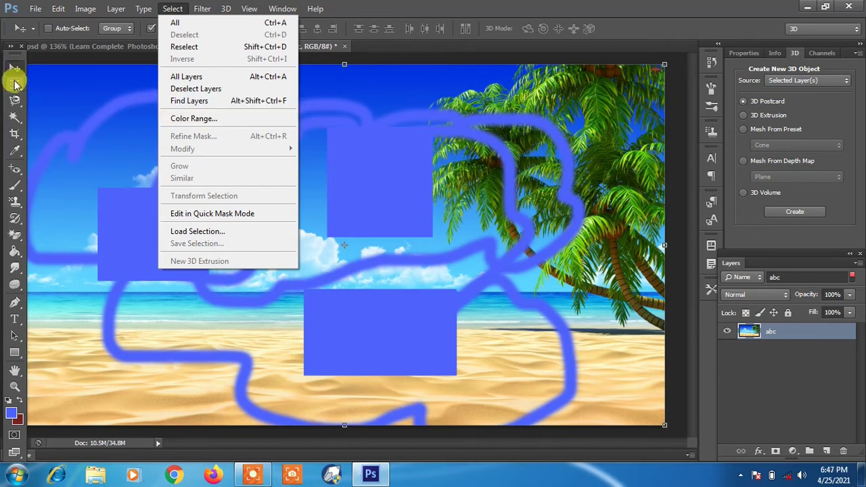
# - Pick the Rectangular Marquee tool and clear the layer name filter
pyautogui.click(15, 83)
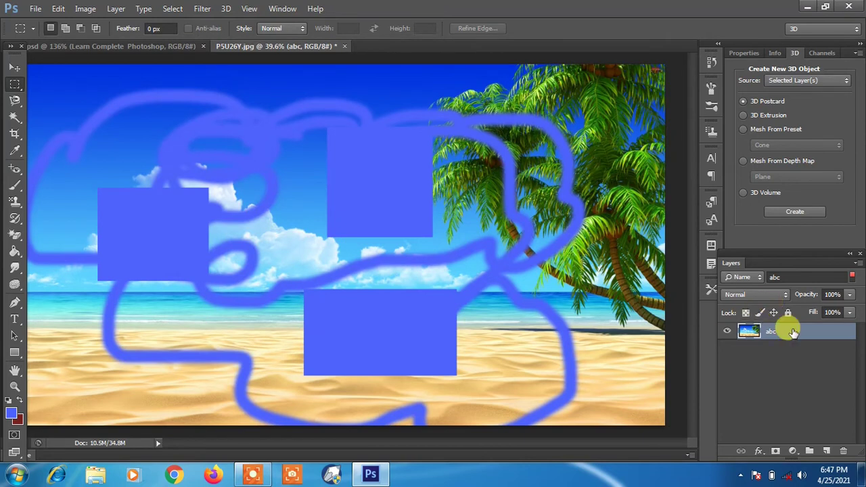
pyautogui.click(795, 276)
pyautogui.press('BackSpace')
pyautogui.press('BackSpace')
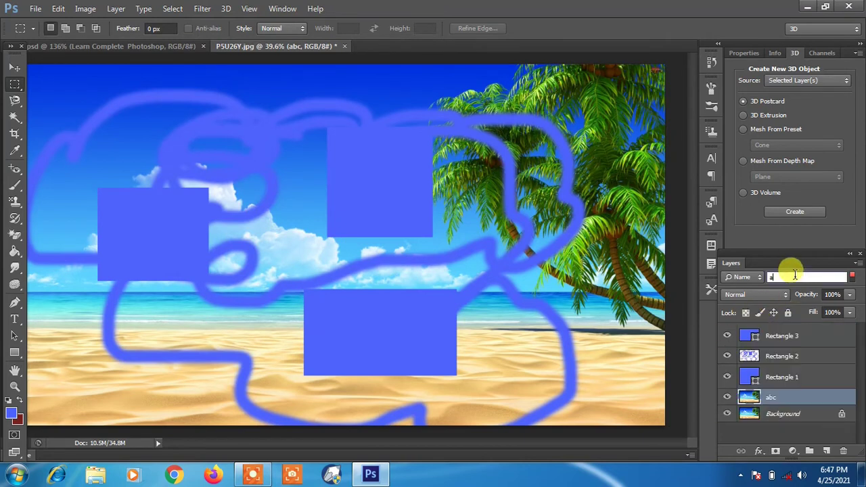
# - Hide Rectangle 1, 2, 3 and abc so only the Background beach photo shows
pyautogui.rightClick(786, 378)
pyautogui.click(860, 336)
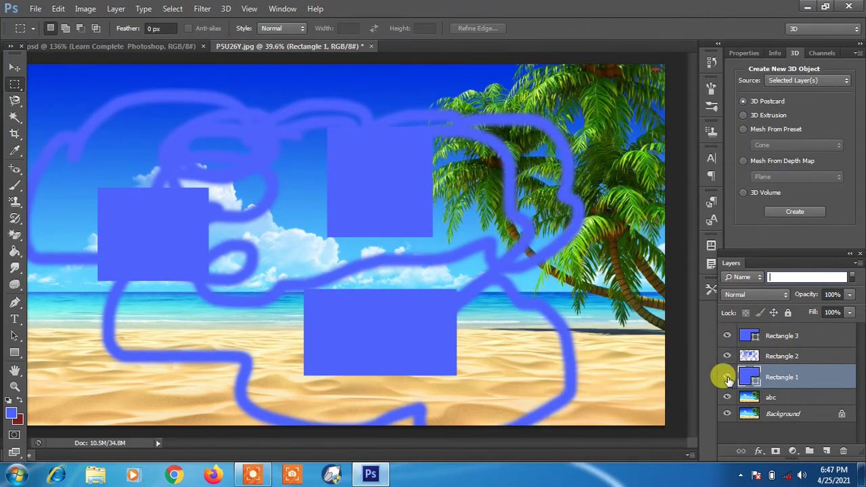
pyautogui.click(727, 377)
pyautogui.click(727, 356)
pyautogui.click(727, 336)
pyautogui.click(726, 398)
pyautogui.click(791, 398)
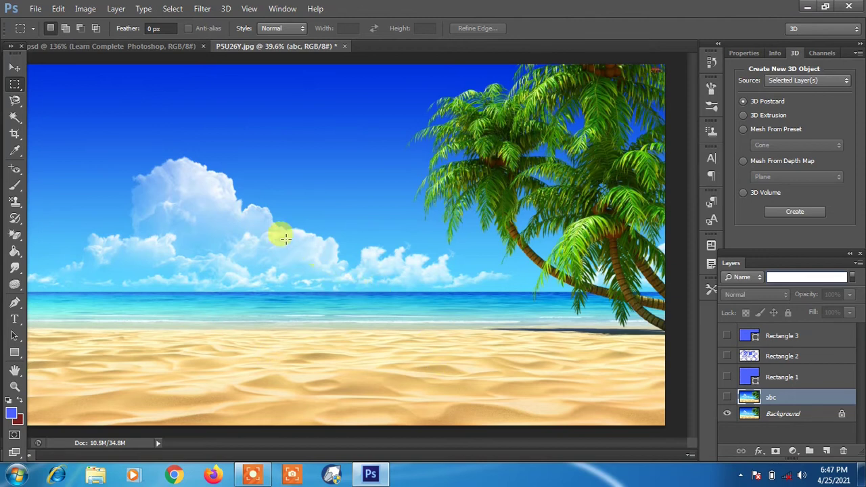
pyautogui.click(143, 9)
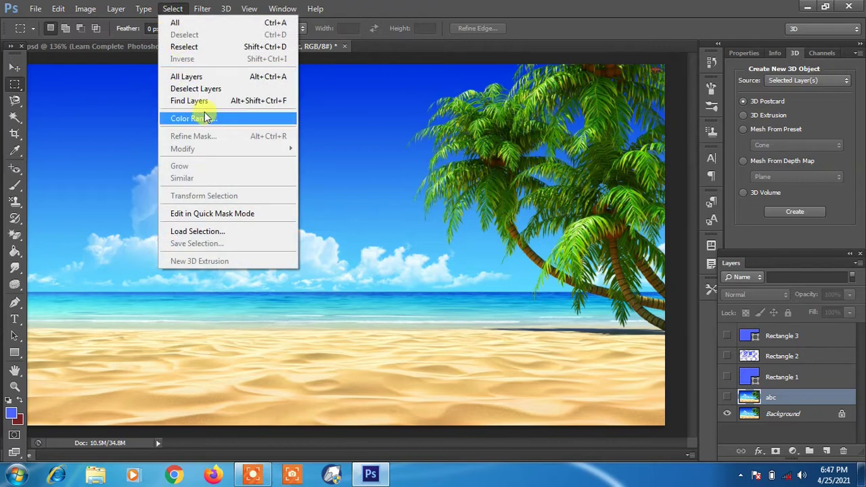
# - Open Select > Color Range, choose Blues, and move the dialog off the clouds
pyautogui.click(204, 121)
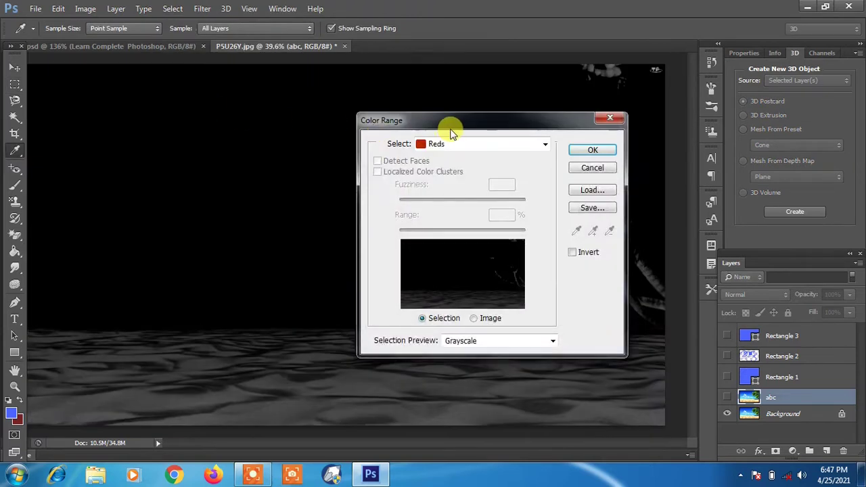
pyautogui.moveTo(452, 132)
pyautogui.mouseDown()
pyautogui.moveTo(288, 187)
pyautogui.moveTo(290, 141)
pyautogui.mouseUp()
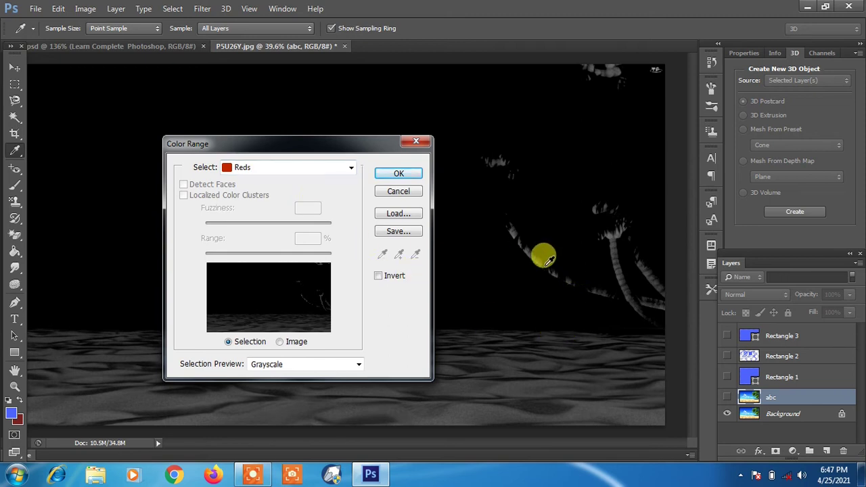
pyautogui.click(294, 169)
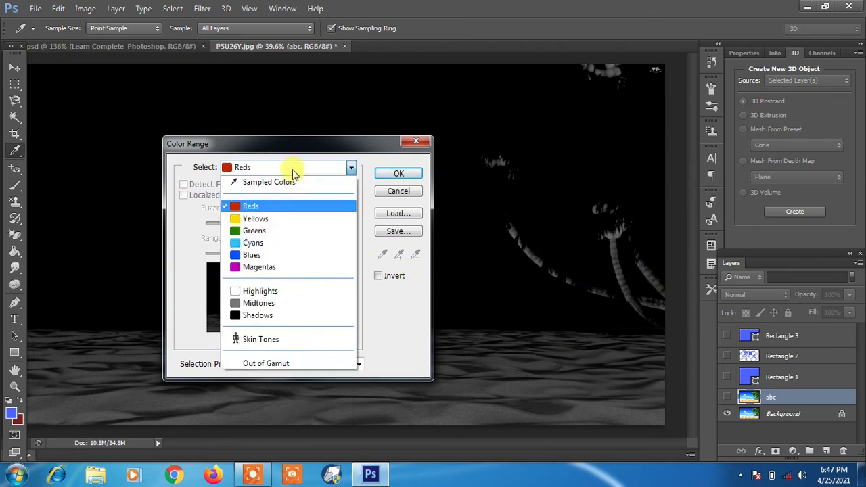
pyautogui.click(266, 254)
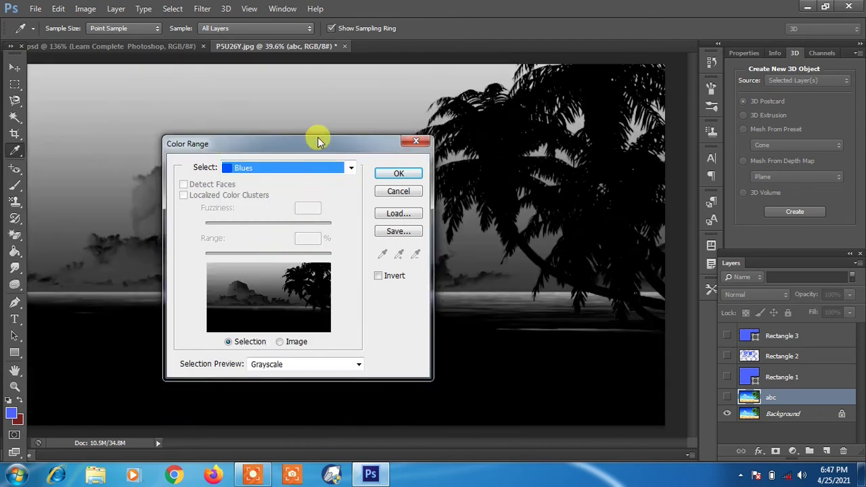
pyautogui.moveTo(320, 147); pyautogui.dragTo(509, 228)
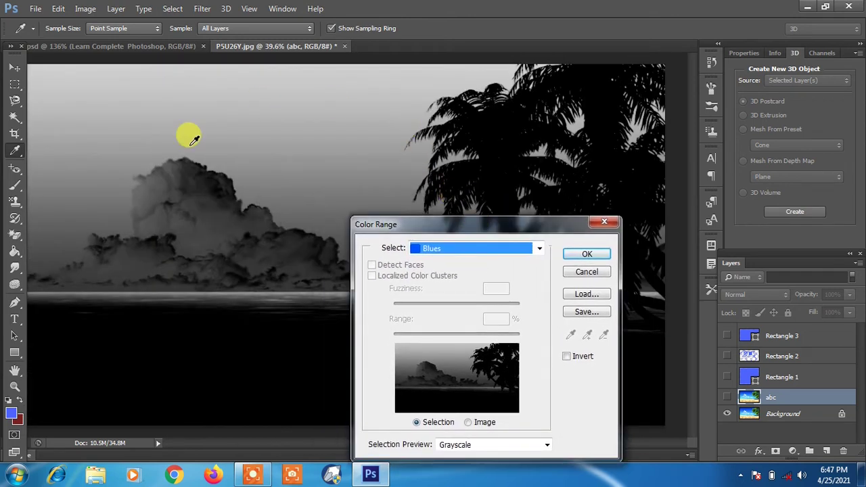
pyautogui.moveTo(508, 233); pyautogui.dragTo(416, 157)
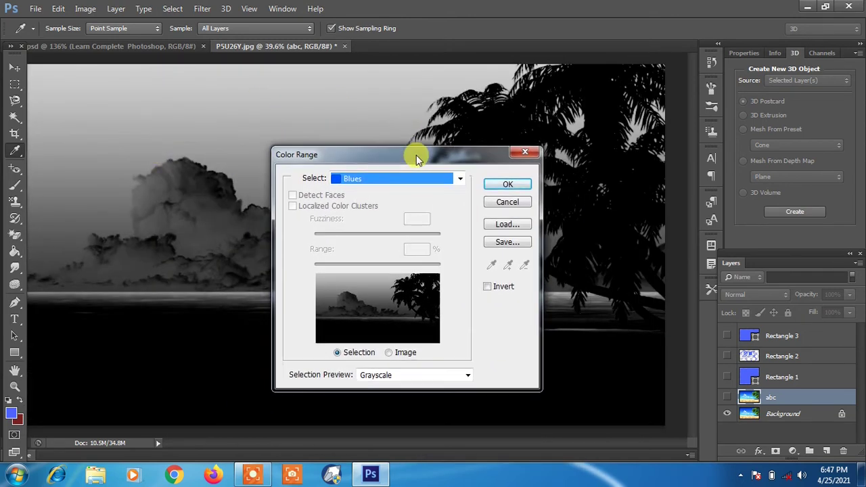
# - Compare Cyans, settle on Blues, apply the selection, then clear it
pyautogui.click(377, 182)
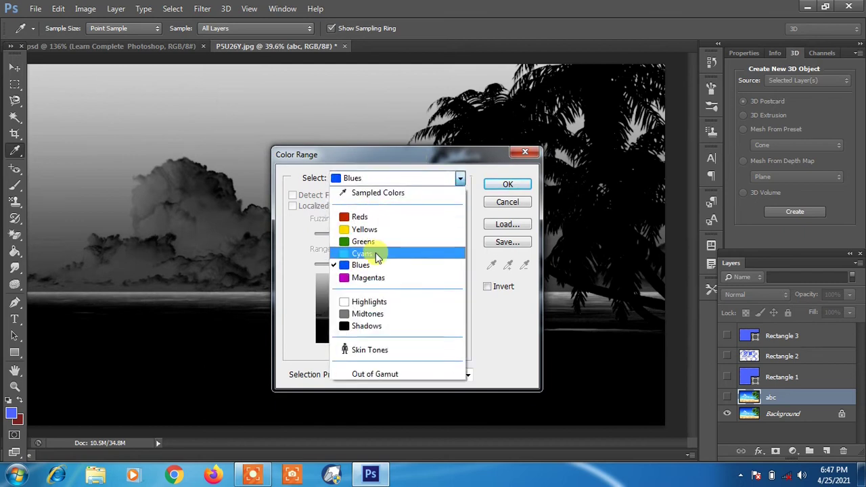
pyautogui.click(375, 251)
pyautogui.click(379, 183)
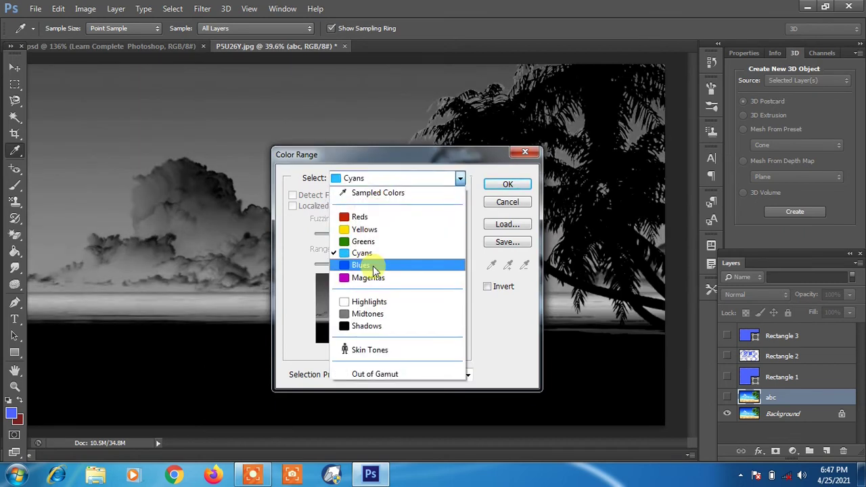
pyautogui.click(374, 265)
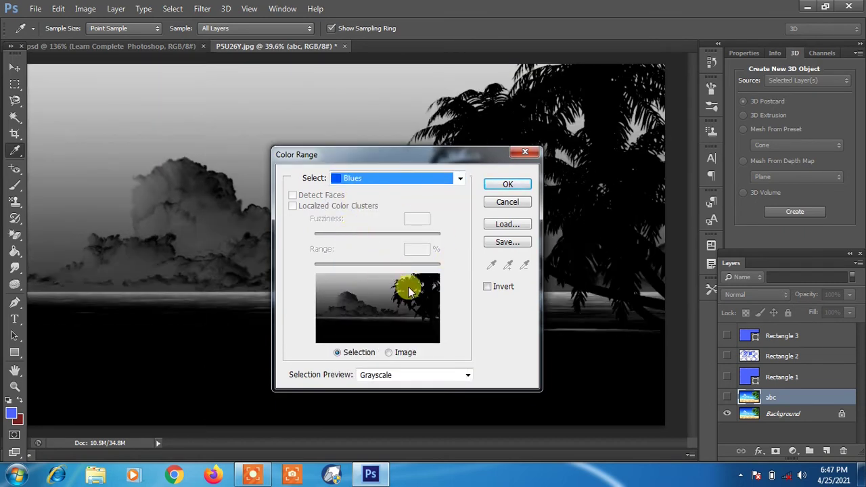
pyautogui.click(353, 180)
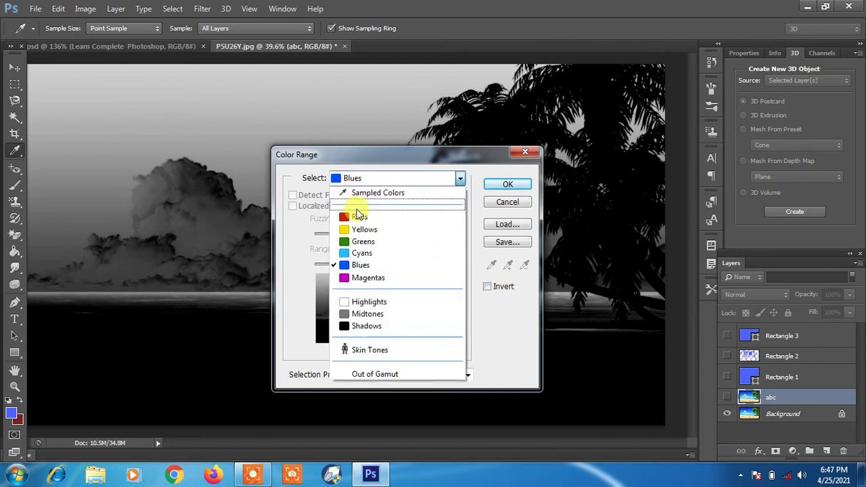
pyautogui.click(377, 264)
pyautogui.click(494, 184)
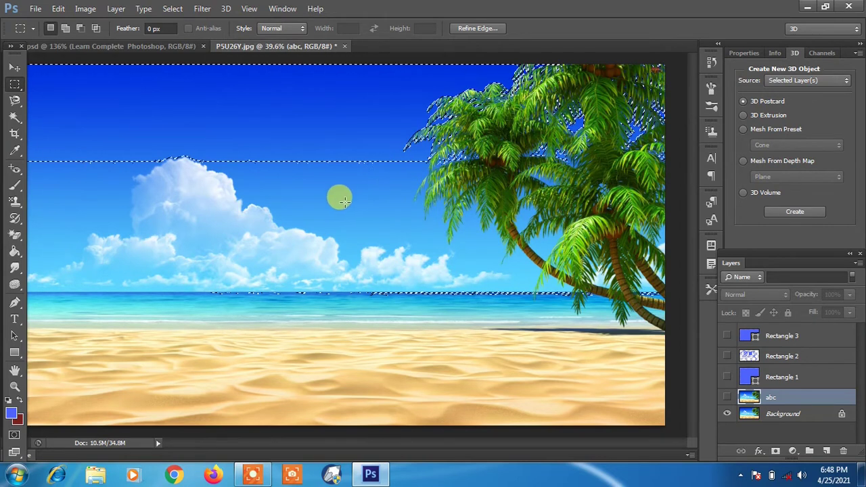
pyautogui.click(269, 205)
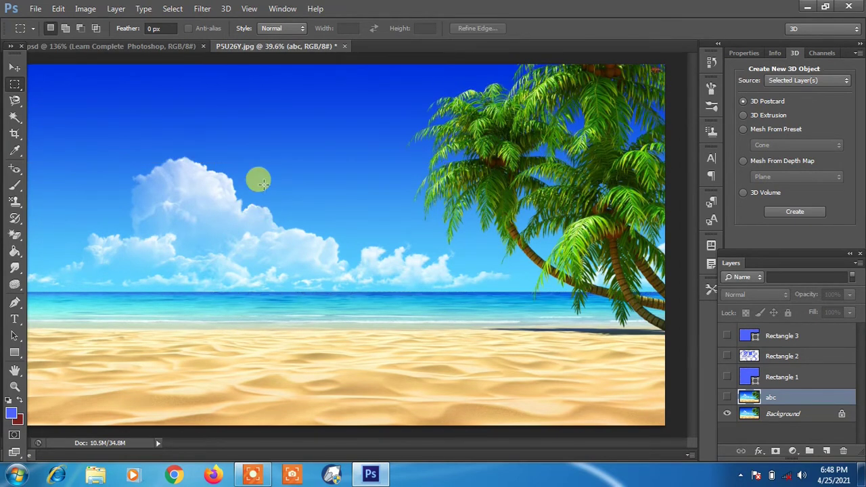
# - Select the palm foliage with Color Range set to Yellows, then deselect
pyautogui.click(142, 8)
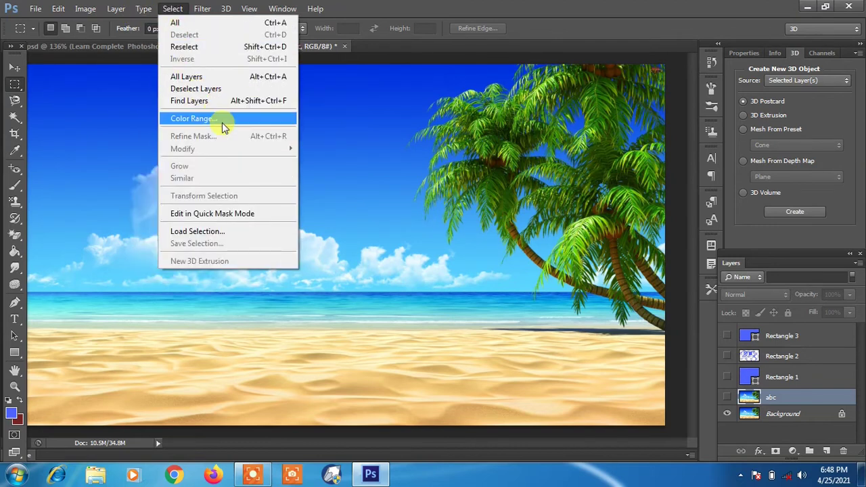
pyautogui.click(196, 119)
pyautogui.click(366, 184)
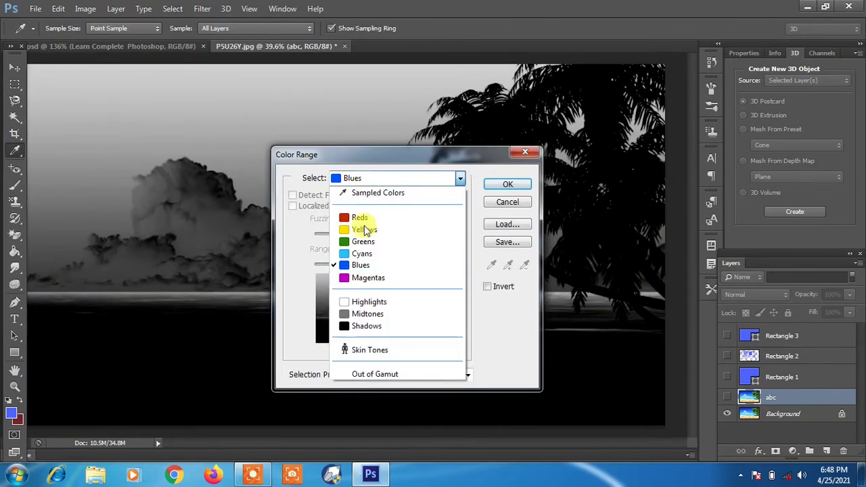
pyautogui.click(360, 228)
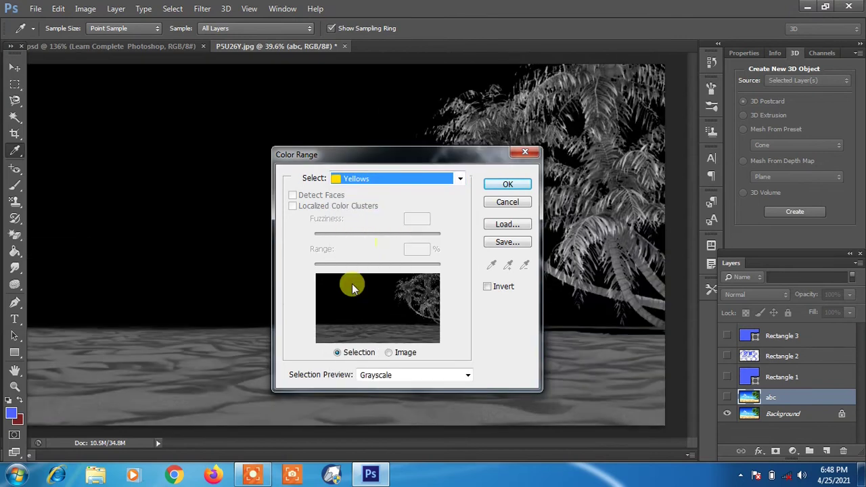
pyautogui.click(506, 187)
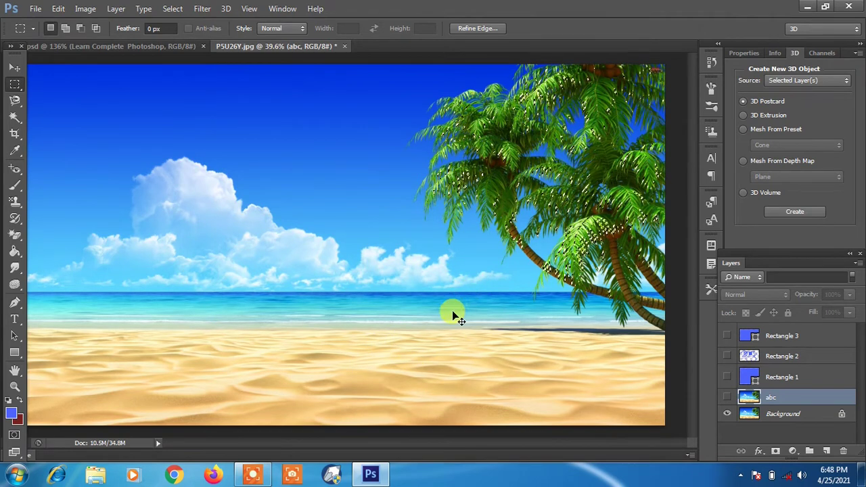
pyautogui.hotkey('ctrl', 'd')
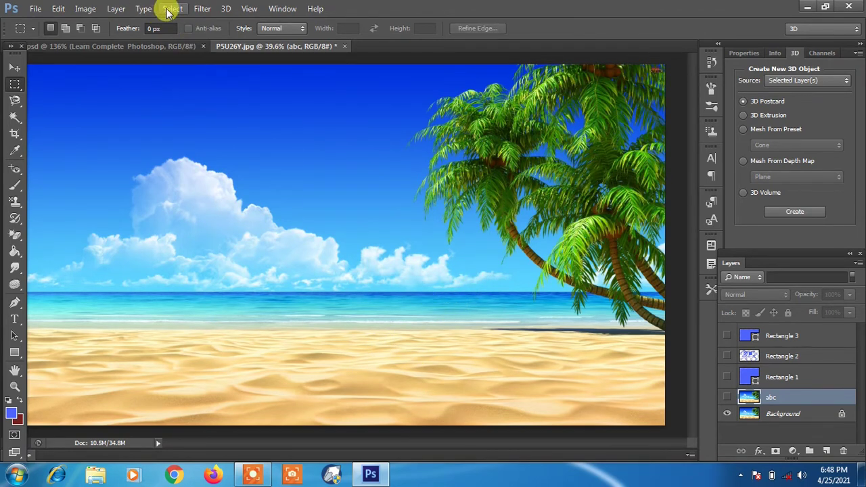
# - Select the palm foliage with Color Range set to Greens, then reopen and cancel
pyautogui.click(172, 10)
pyautogui.click(220, 118)
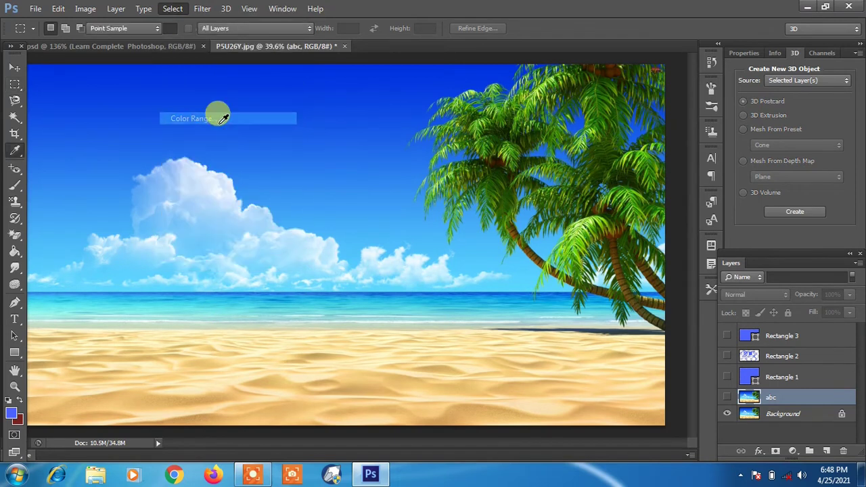
pyautogui.click(379, 181)
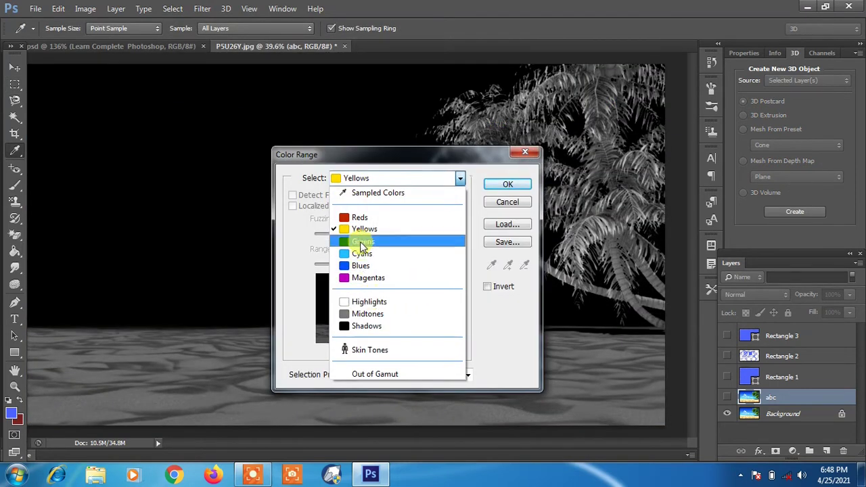
pyautogui.click(358, 241)
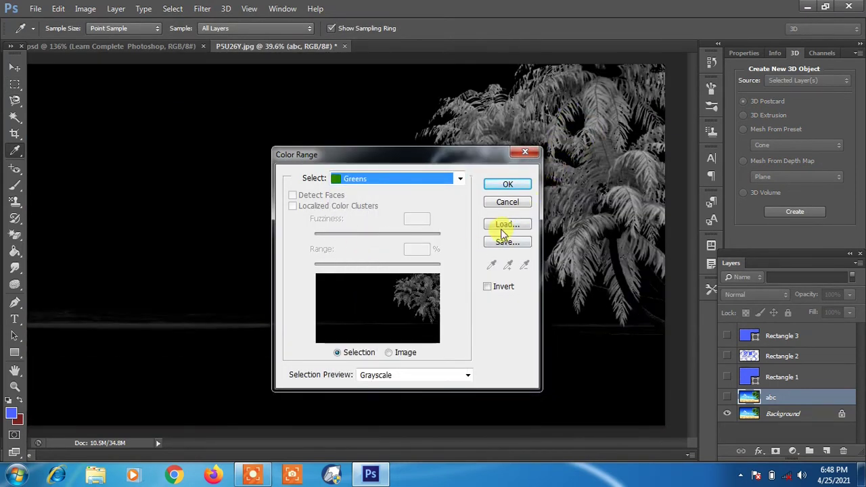
pyautogui.click(508, 189)
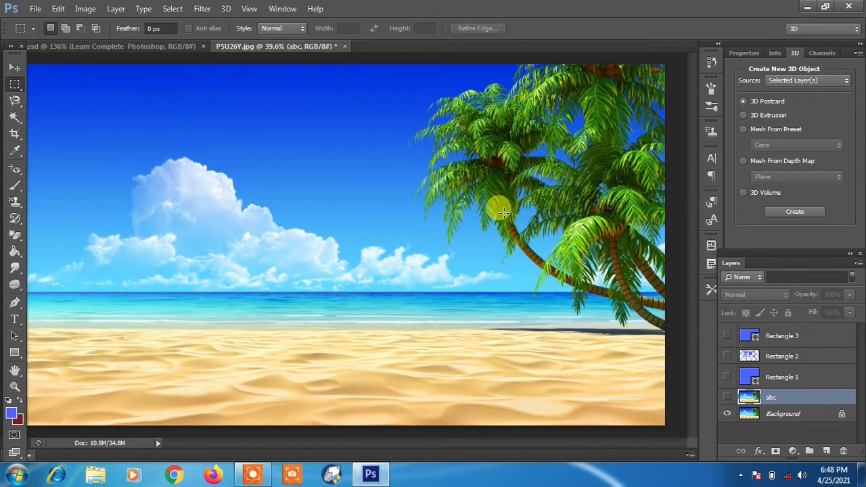
pyautogui.click(140, 10)
pyautogui.moveTo(172, 8)
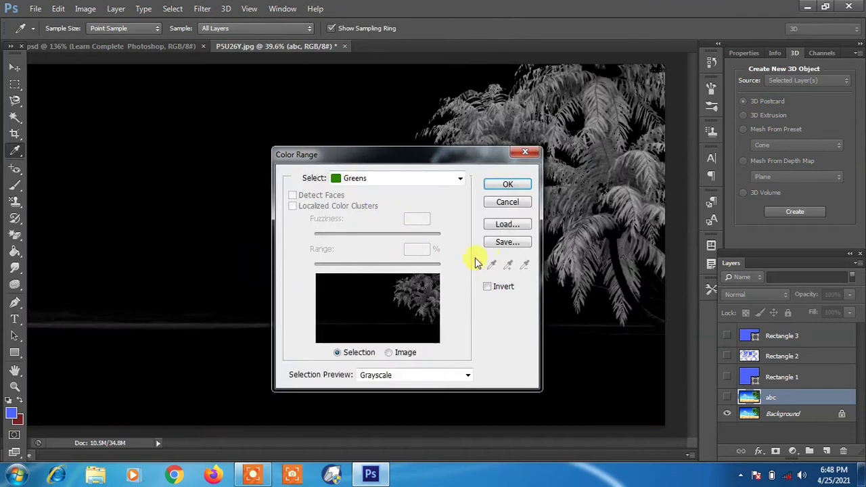
pyautogui.click(509, 203)
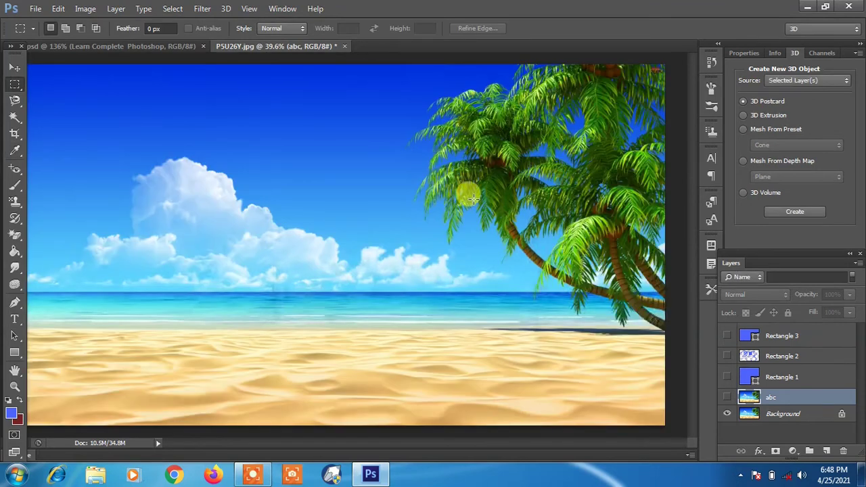
# - Open aaattt.jpg from the picture1 folder on the Desktop
pyautogui.click(46, 9)
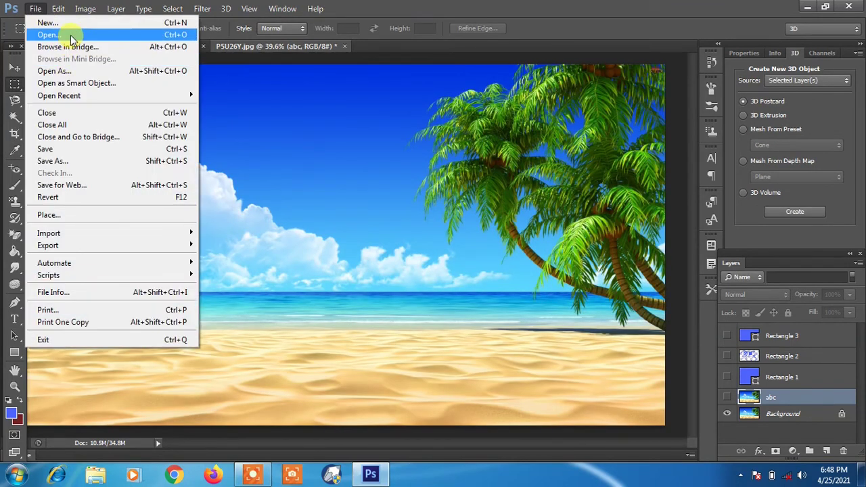
pyautogui.click(70, 34)
pyautogui.click(292, 123)
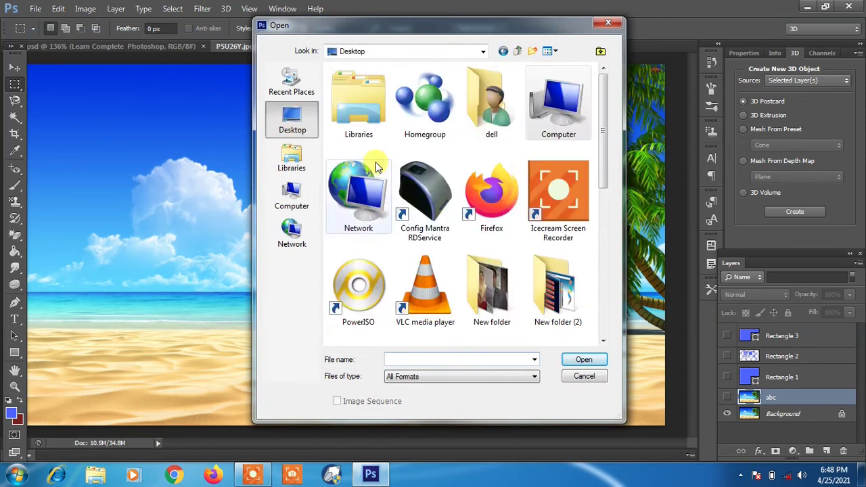
pyautogui.moveTo(605, 142); pyautogui.dragTo(603, 244)
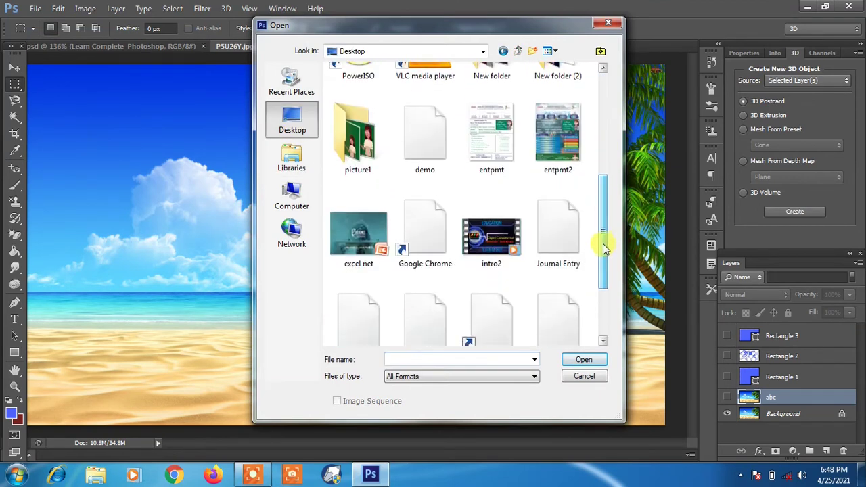
pyautogui.doubleClick(358, 131)
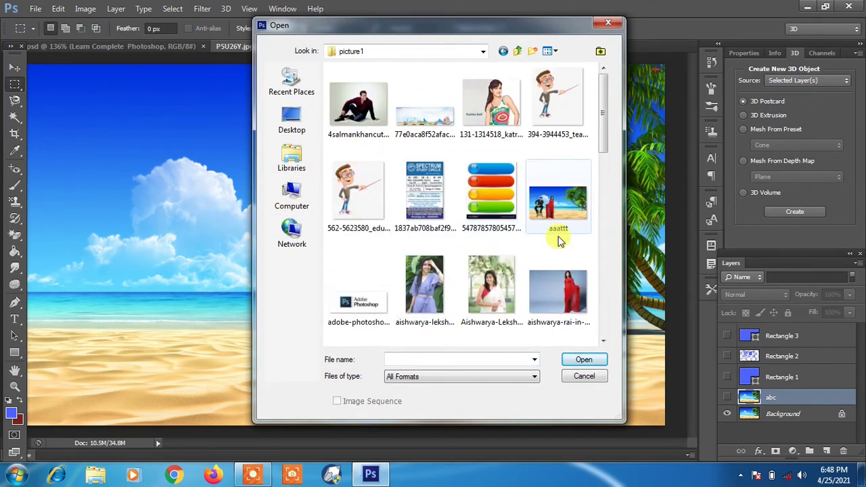
pyautogui.doubleClick(557, 210)
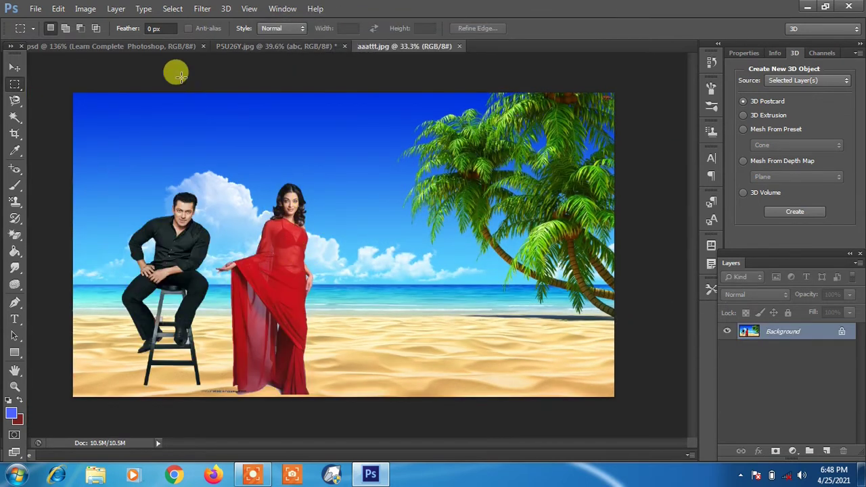
# - Use Select > Color Range set to Reds to select the red sari
pyautogui.click(172, 9)
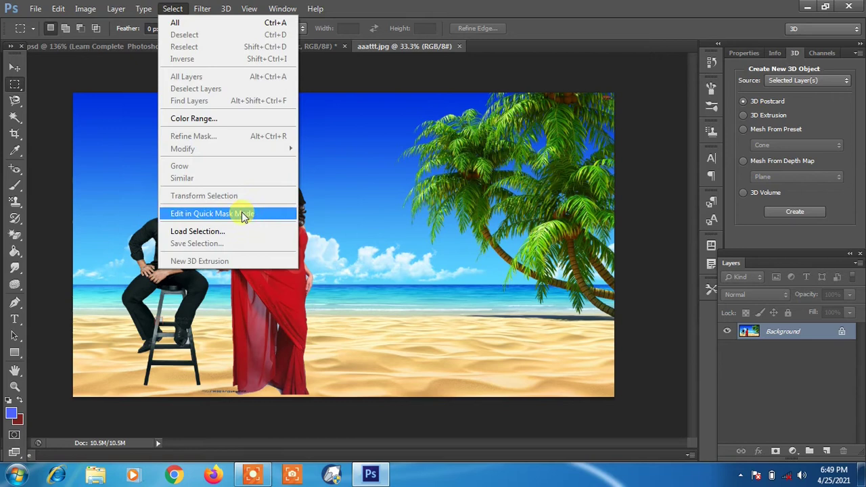
pyautogui.click(227, 118)
pyautogui.click(373, 178)
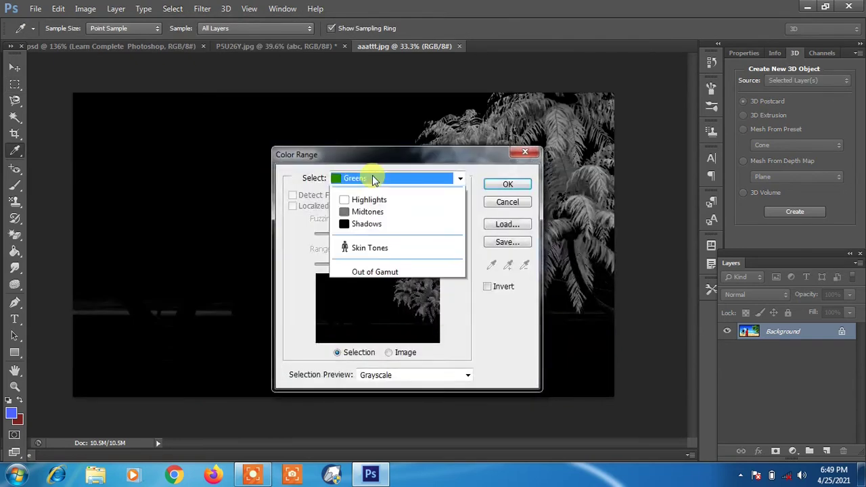
pyautogui.click(368, 214)
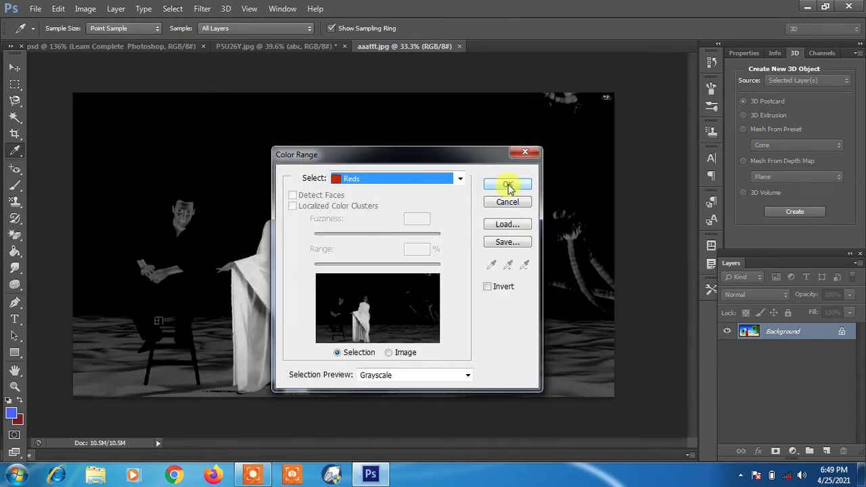
pyautogui.click(508, 187)
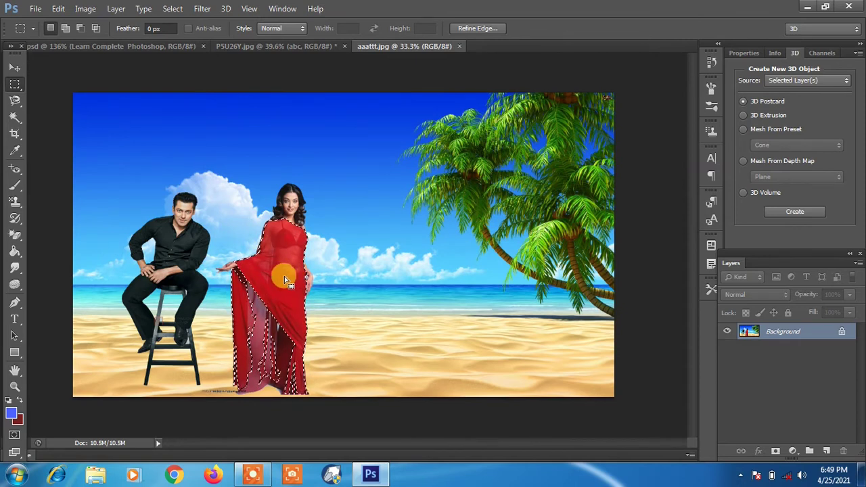
# - Switch to the Move tool and browse the Select menu without choosing anything
pyautogui.click(15, 67)
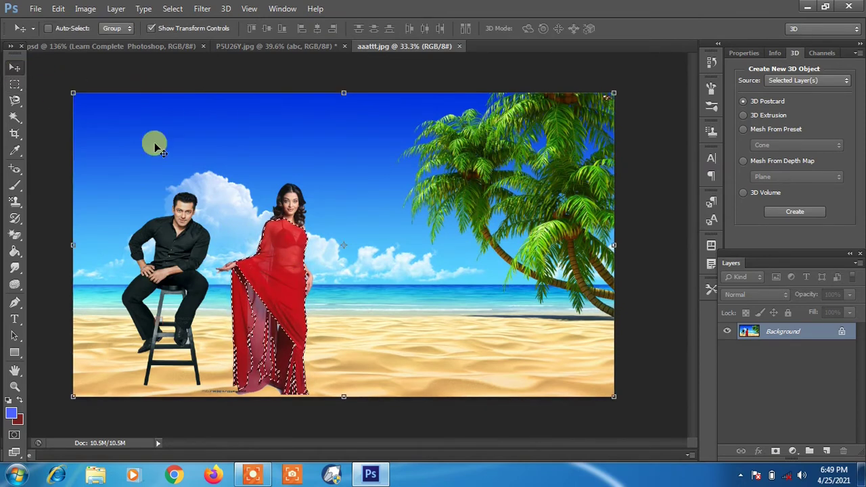
pyautogui.click(172, 8)
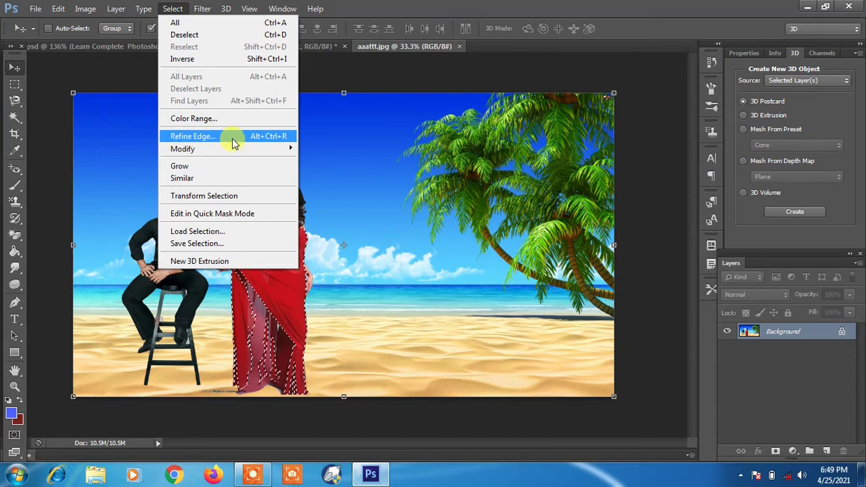
pyautogui.click(357, 173)
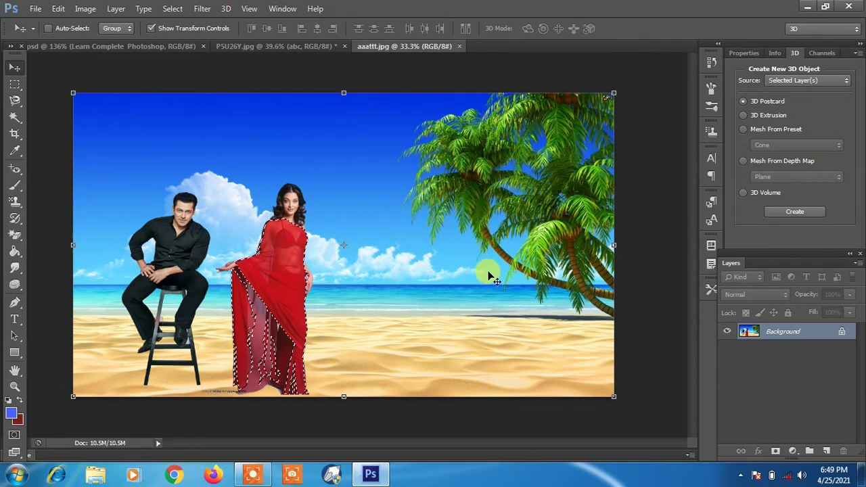
# - On P5U26Y.jpg, marquee a rectangle of sky above the clouds
pyautogui.click(299, 46)
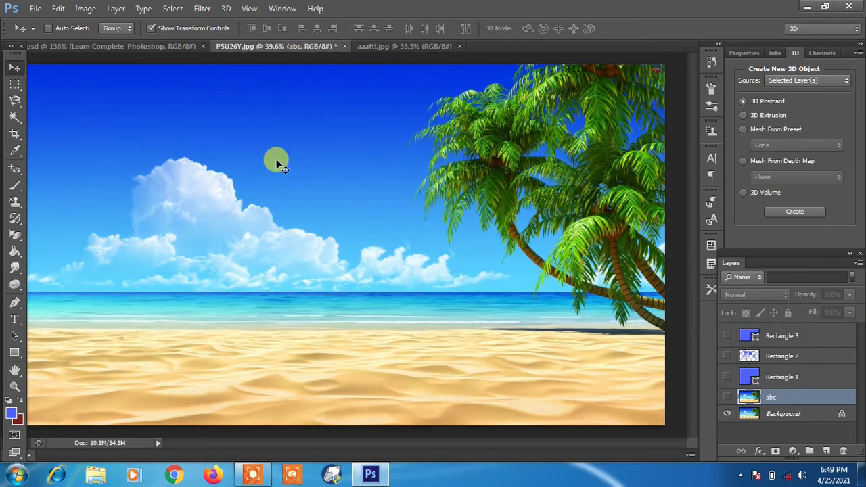
pyautogui.click(14, 84)
pyautogui.moveTo(201, 115); pyautogui.dragTo(378, 216)
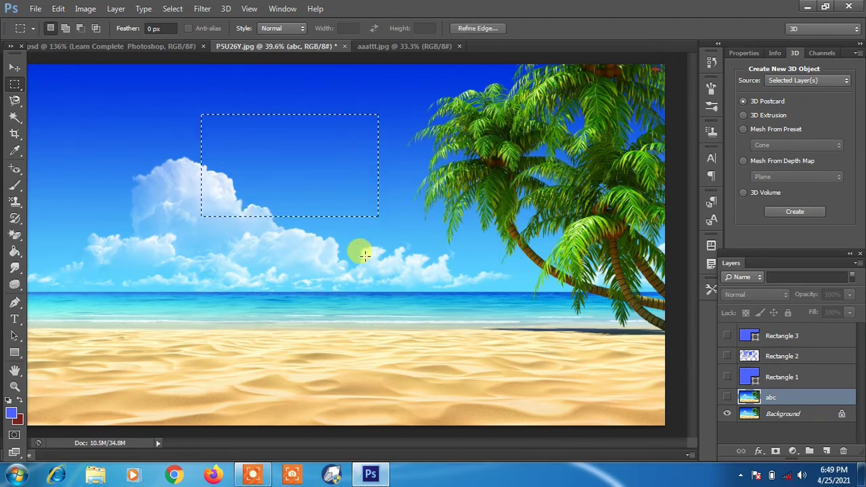
# - Open Select > Refine Edge and move its window away from the image
pyautogui.click(173, 9)
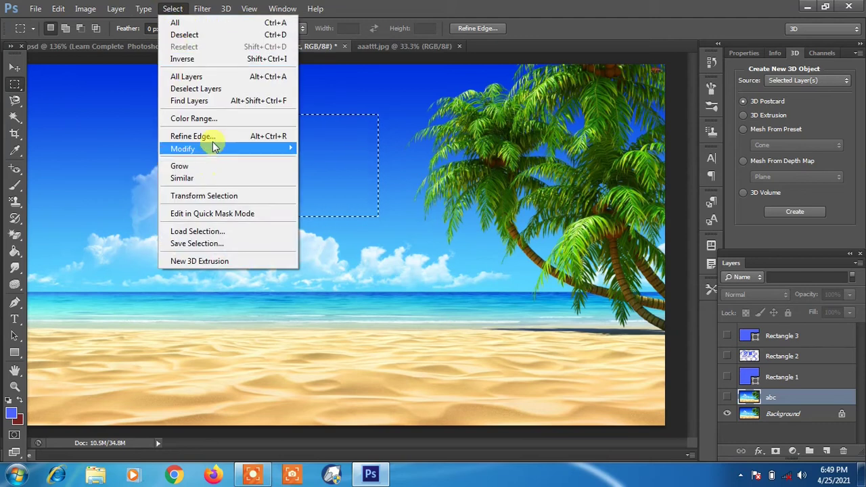
pyautogui.click(212, 136)
pyautogui.moveTo(492, 81)
pyautogui.mouseDown()
pyautogui.moveTo(518, 95)
pyautogui.moveTo(563, 92)
pyautogui.mouseUp()
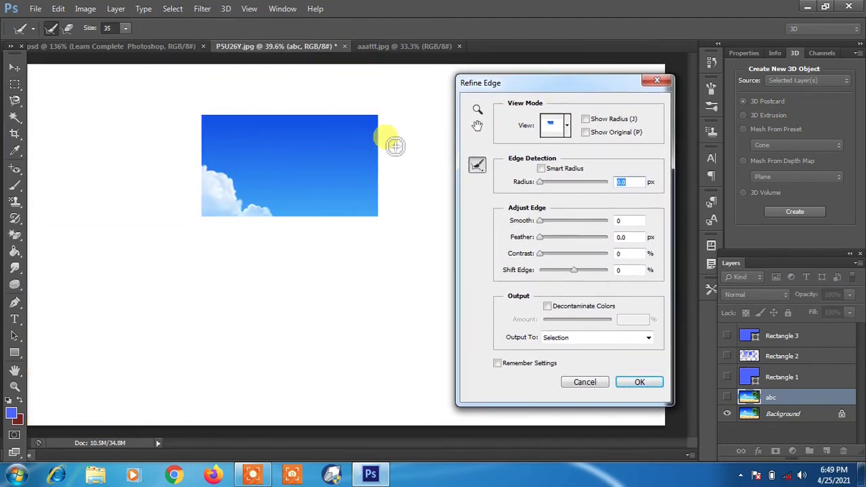
# - Preview the selection in the Overlay view mode, then On White
pyautogui.click(568, 129)
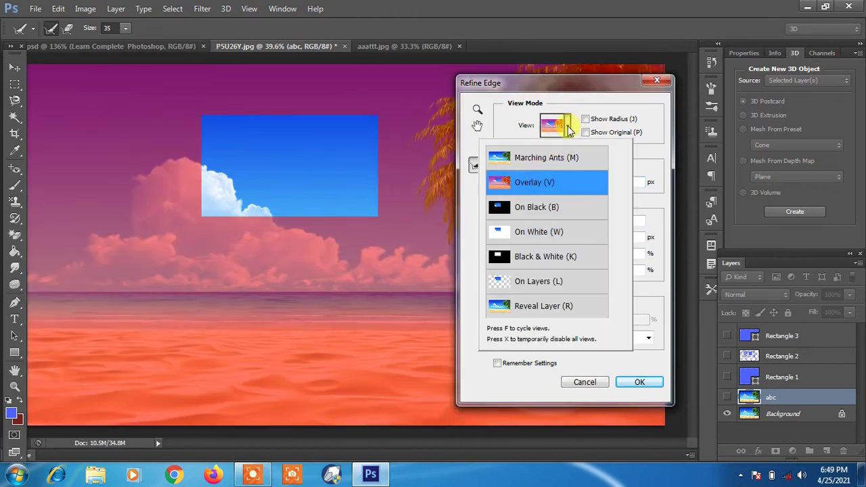
pyautogui.click(568, 129)
pyautogui.click(565, 128)
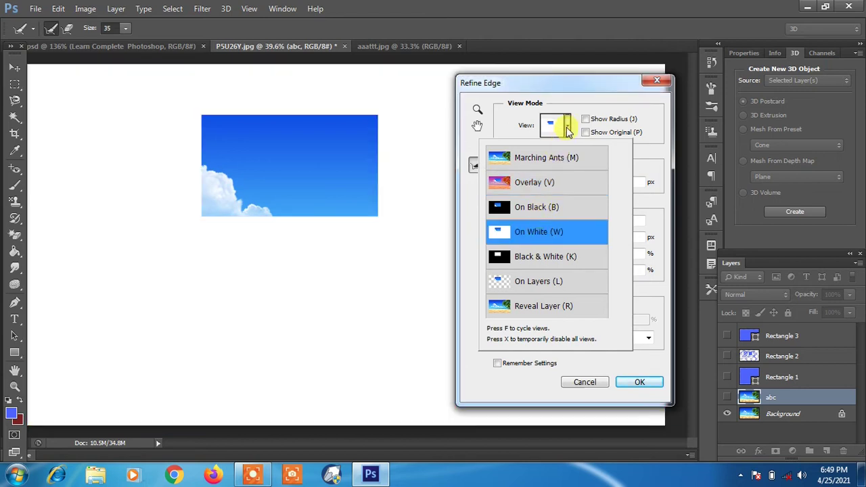
pyautogui.click(566, 130)
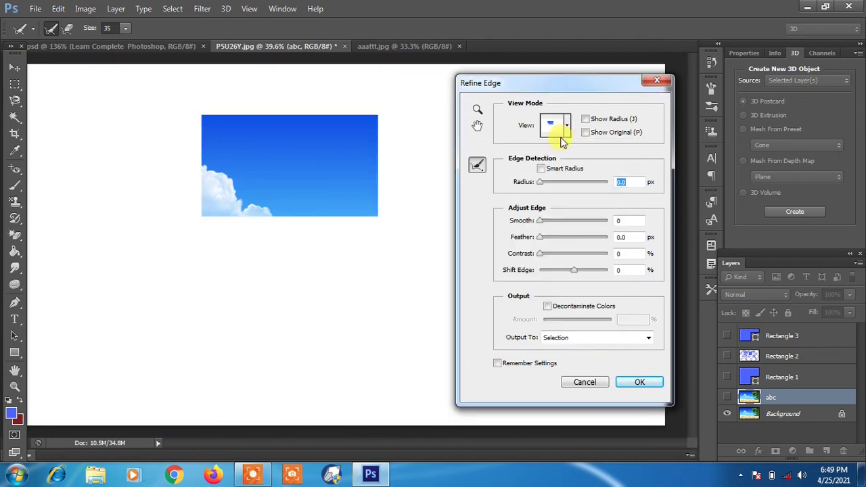
pyautogui.click(566, 131)
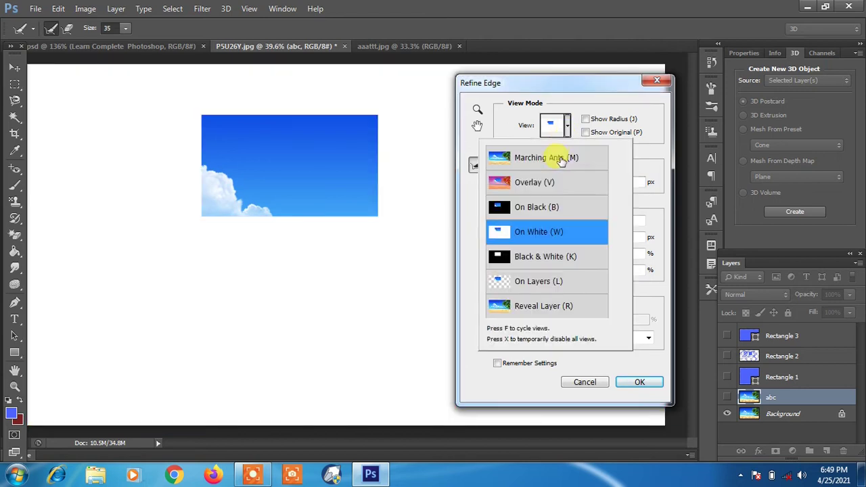
pyautogui.click(589, 127)
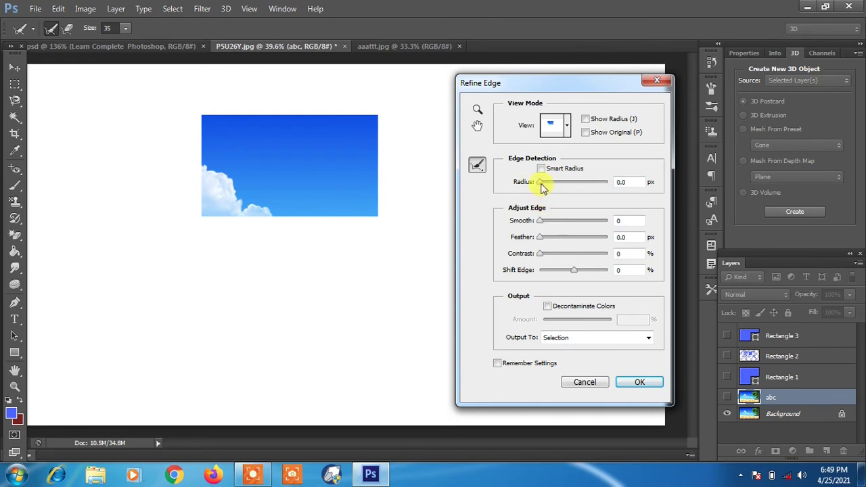
# - Zoom in and set Radius 16.4 px, Smooth 37, Feather 1.7 px, Contrast 45%, Shift Edge +25%
pyautogui.moveTo(559, 188); pyautogui.dragTo(568, 182)
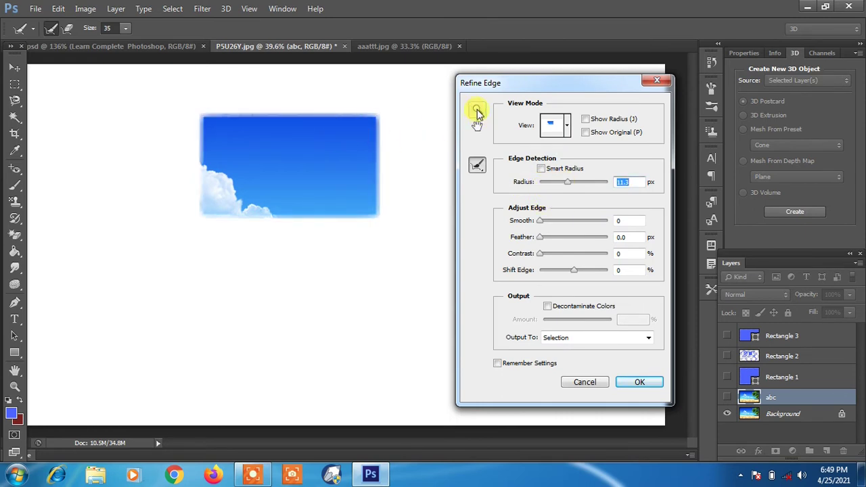
pyautogui.click(477, 111)
pyautogui.moveTo(354, 116); pyautogui.dragTo(381, 131)
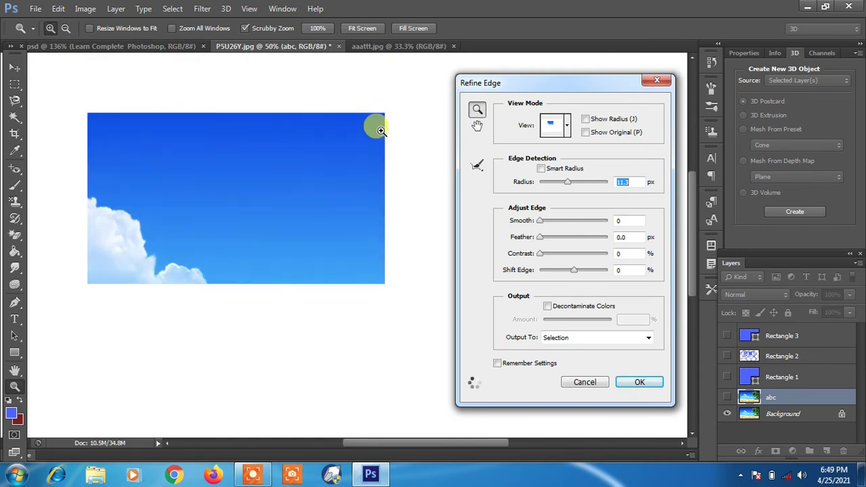
pyautogui.click(380, 131)
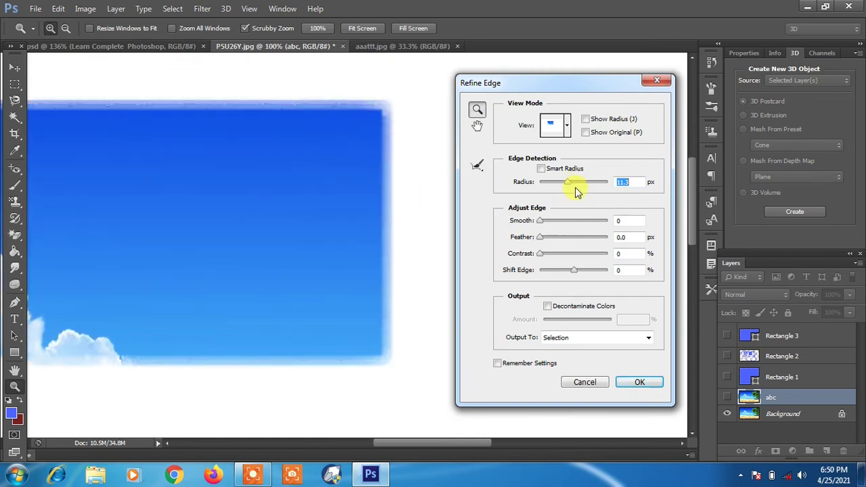
pyautogui.moveTo(548, 188); pyautogui.dragTo(548, 186)
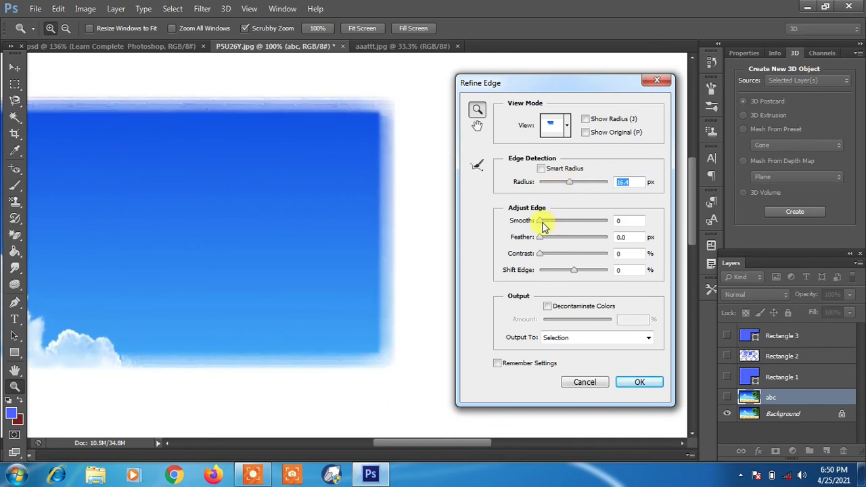
pyautogui.moveTo(564, 226); pyautogui.dragTo(564, 226)
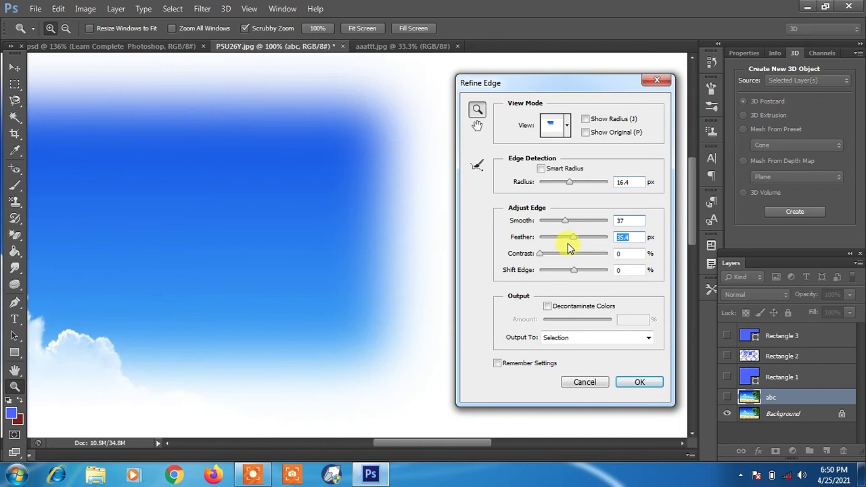
pyautogui.moveTo(541, 257); pyautogui.dragTo(548, 260)
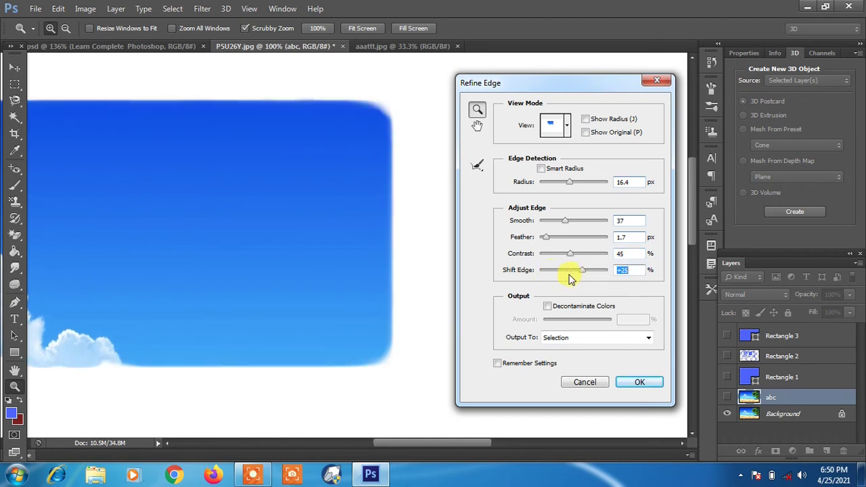
# - Toggle Show Radius and Show Original, preview On Black, and apply Refine Edge
pyautogui.click(585, 119)
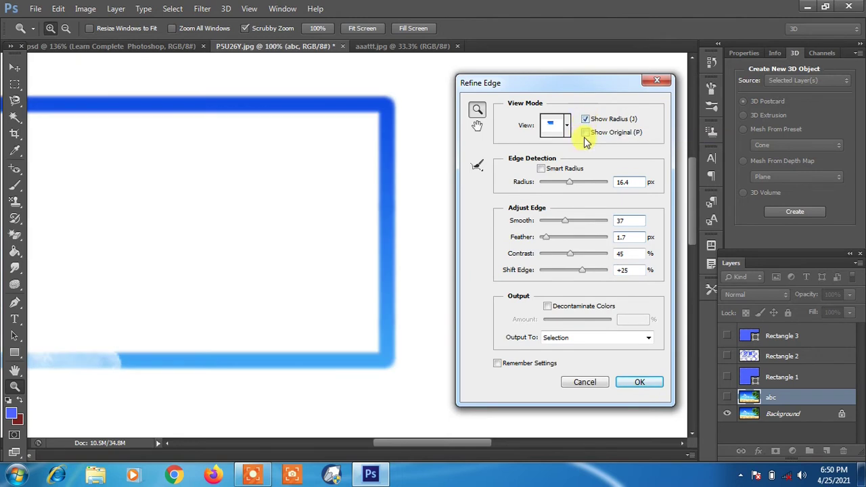
pyautogui.click(585, 132)
pyautogui.click(585, 120)
pyautogui.click(585, 133)
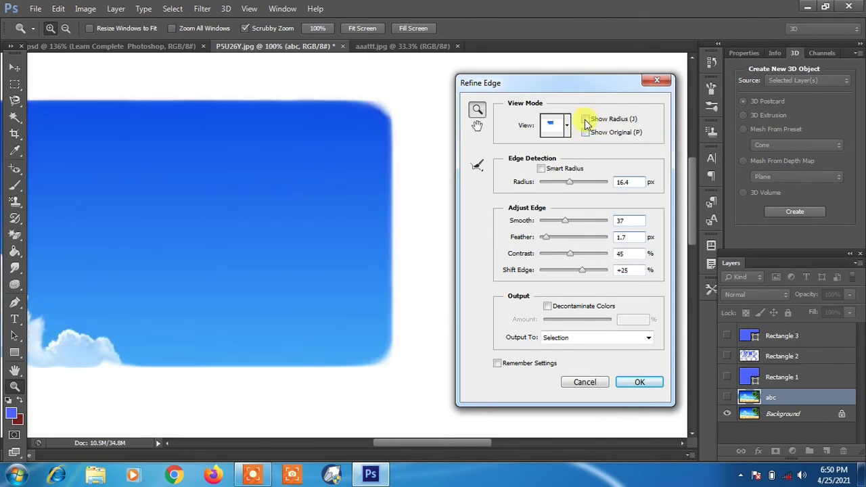
pyautogui.click(585, 133)
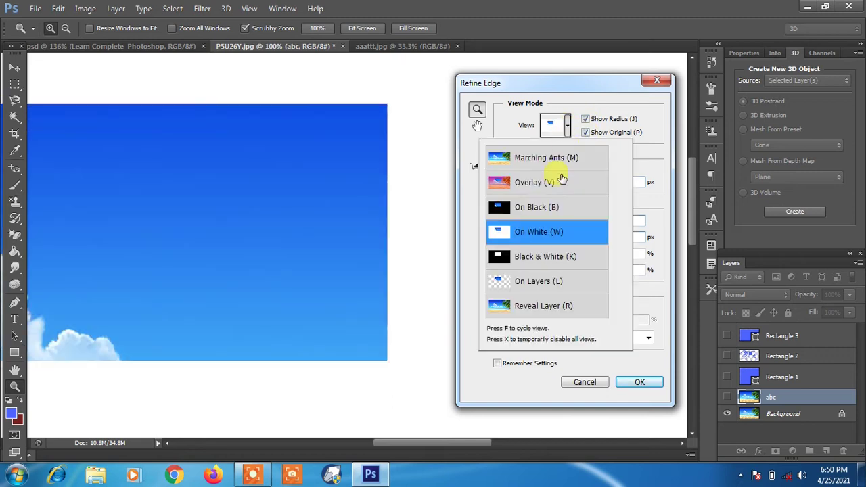
pyautogui.click(534, 208)
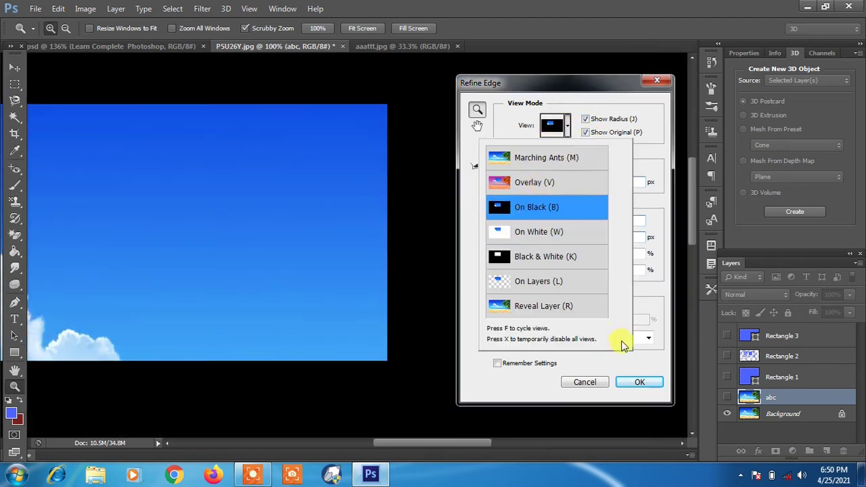
pyautogui.click(639, 381)
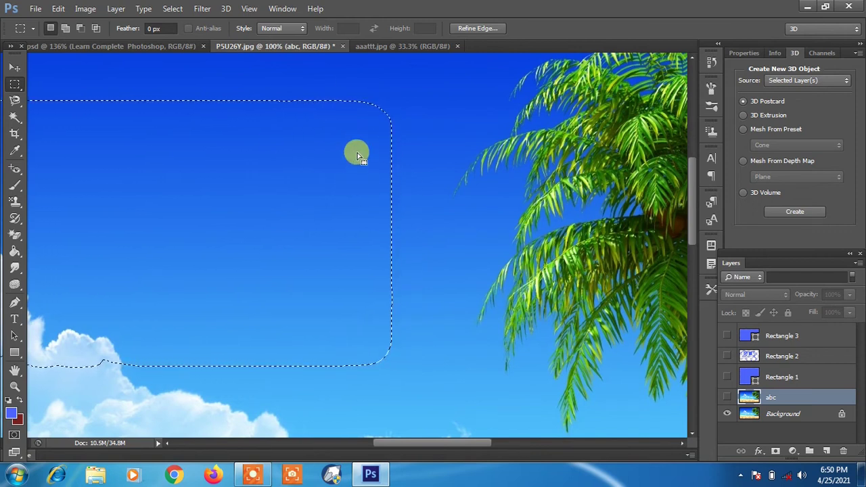
# - Undo Refine Edge, clear the selection, and marquee a new upper-left sky rectangle
pyautogui.hotkey('ctrl', 'z')
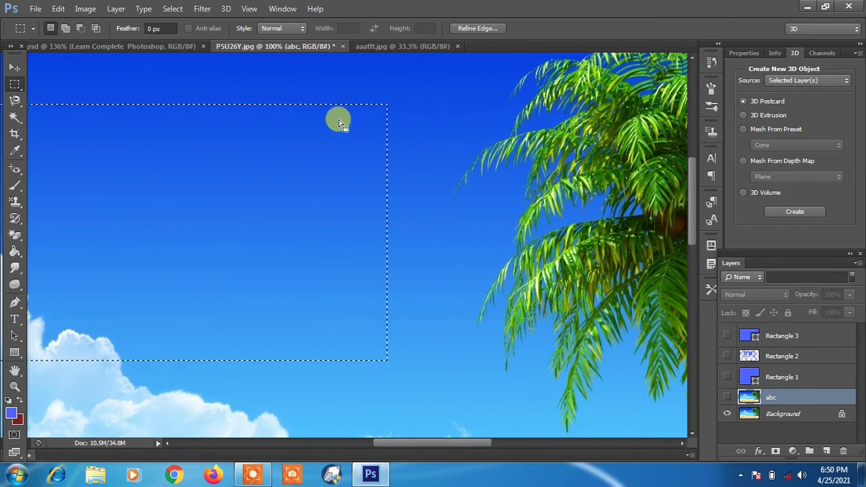
pyautogui.click(183, 79)
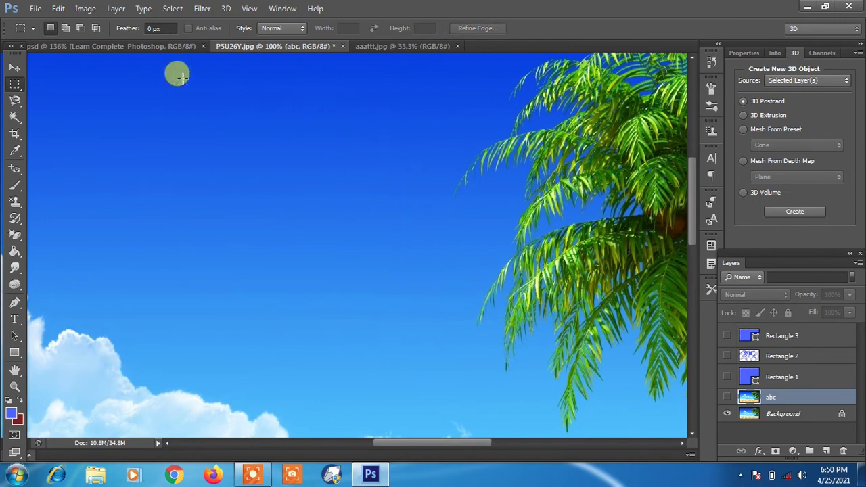
pyautogui.click(117, 10)
pyautogui.moveTo(172, 8)
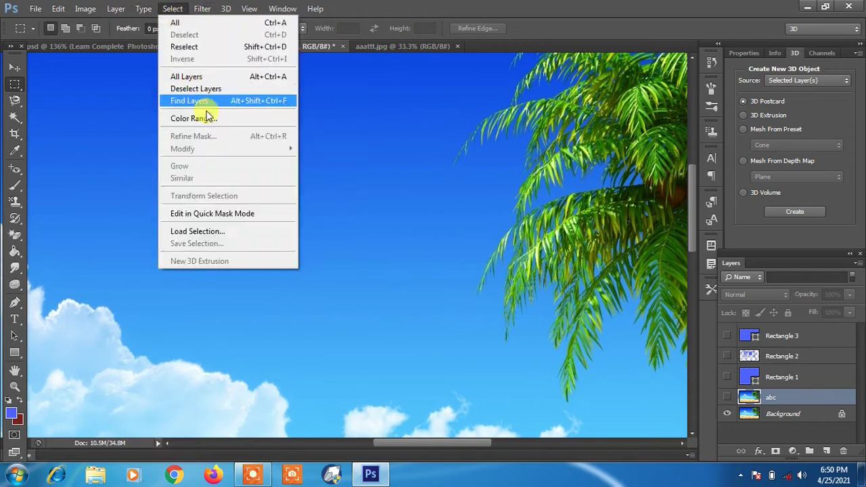
pyautogui.click(271, 130)
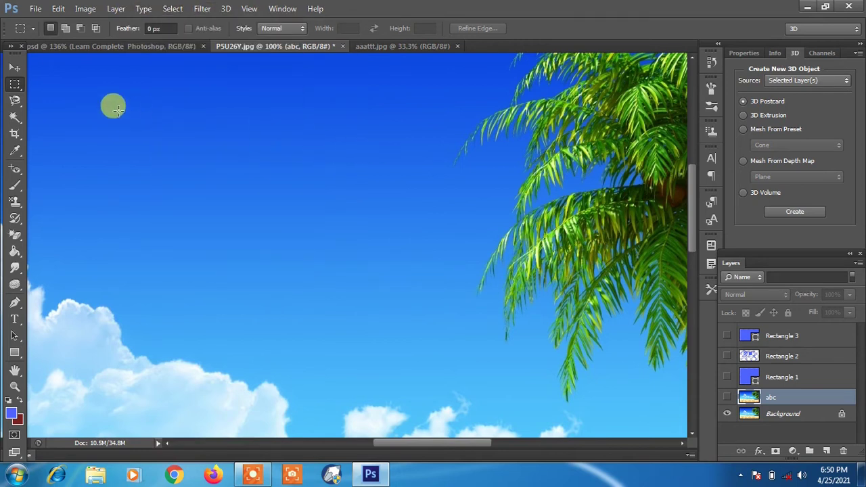
pyautogui.moveTo(118, 111); pyautogui.dragTo(386, 249)
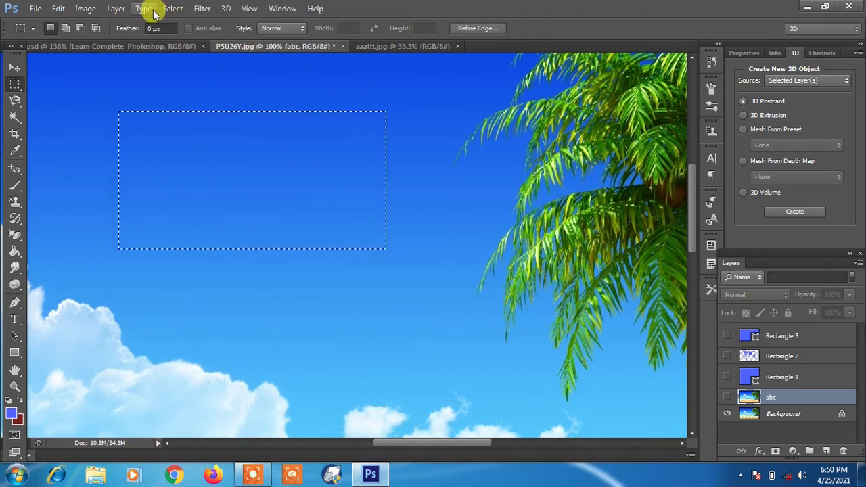
pyautogui.click(170, 10)
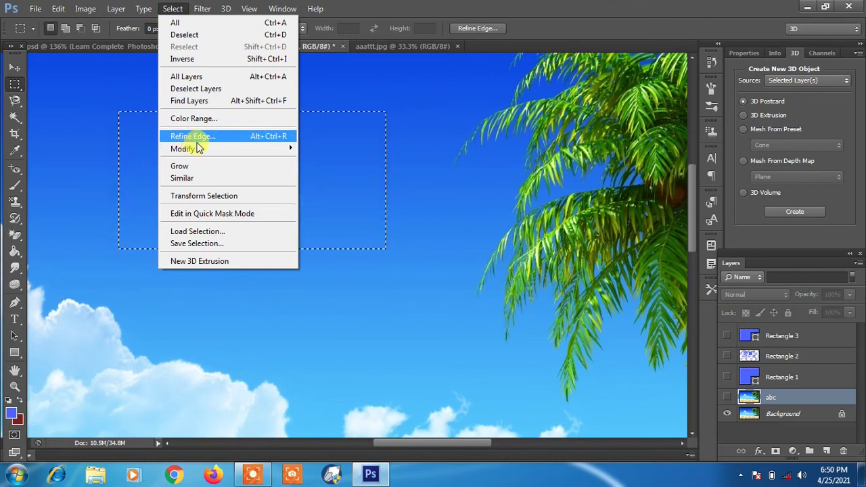
pyautogui.moveTo(183, 148)
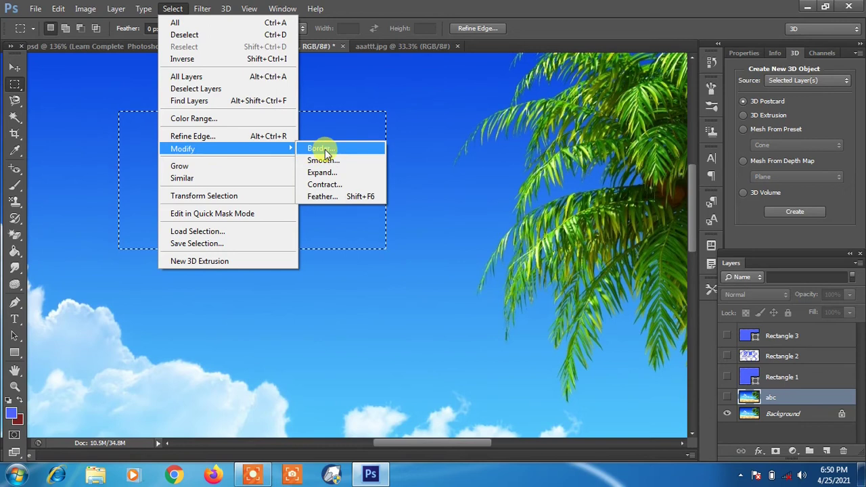
# - Apply a 15 px Border to the selection, then undo it
pyautogui.click(327, 154)
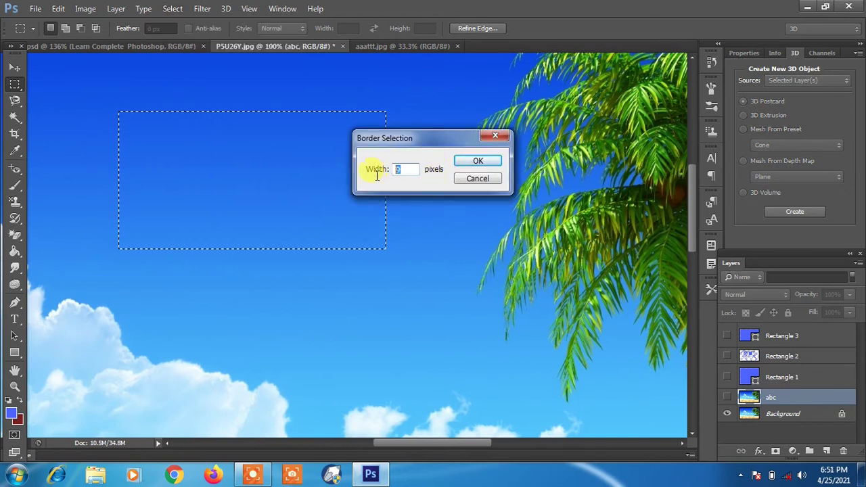
pyautogui.write('1')
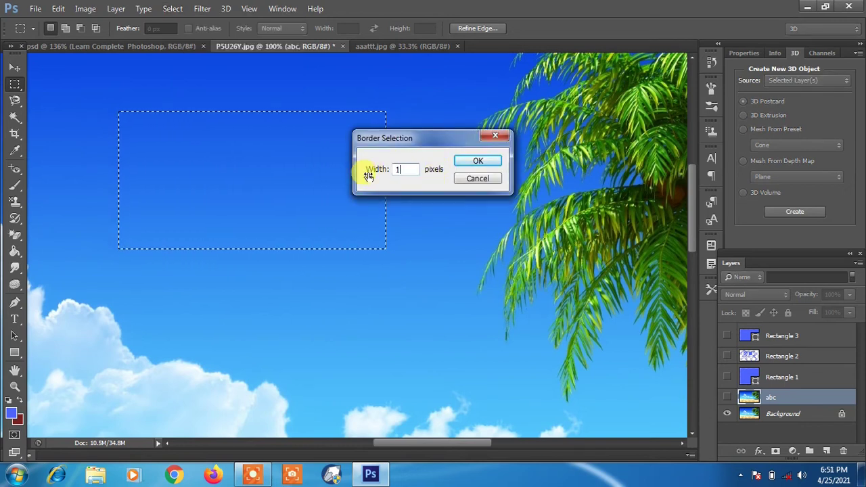
pyautogui.write('5')
pyautogui.click(476, 161)
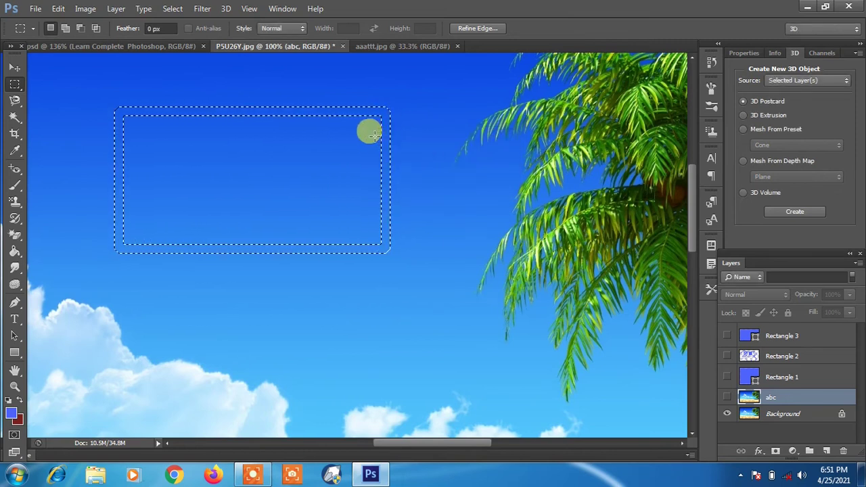
pyautogui.hotkey('ctrl', 'z')
# - Feather the sky rectangle selection to round its corners
pyautogui.click(172, 9)
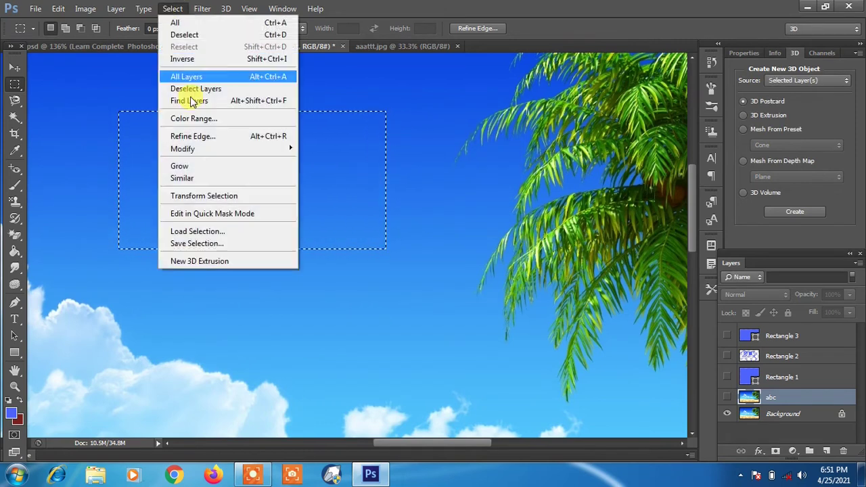
pyautogui.moveTo(183, 148)
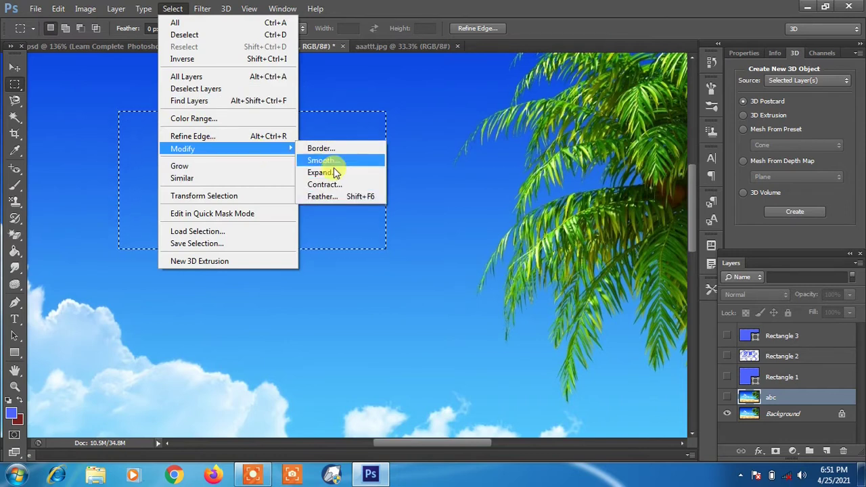
pyautogui.click(322, 196)
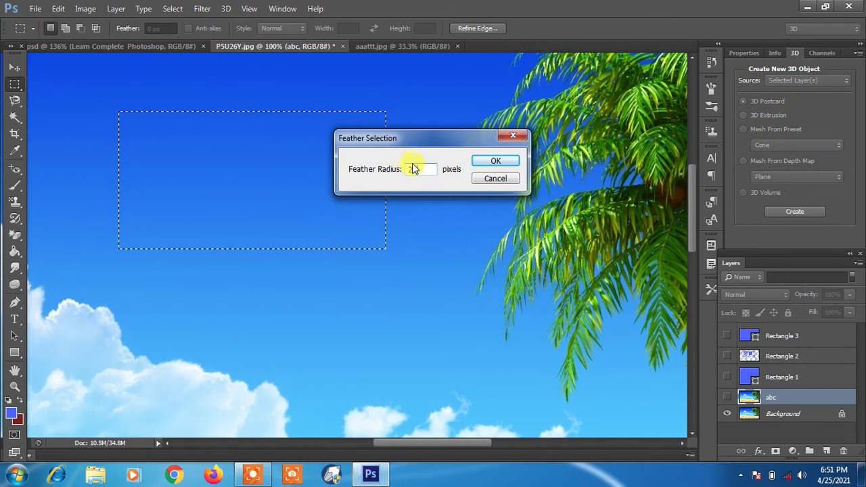
pyautogui.moveTo(426, 148); pyautogui.dragTo(513, 167)
pyautogui.click(583, 179)
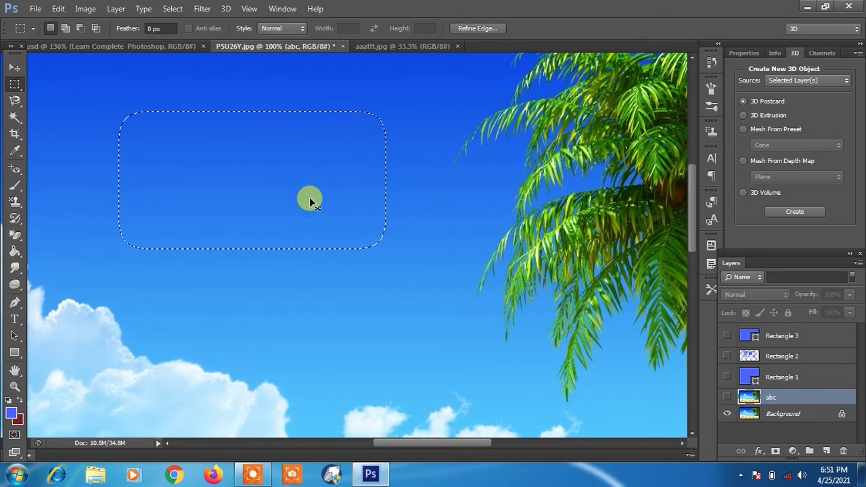
# - Browse the Select menu without running a command and fit the image on screen with Ctrl+0
pyautogui.click(172, 8)
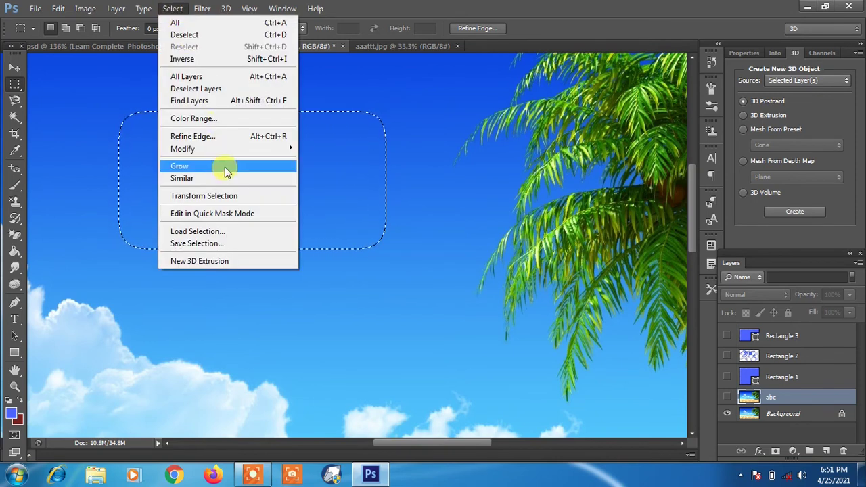
pyautogui.moveTo(182, 148)
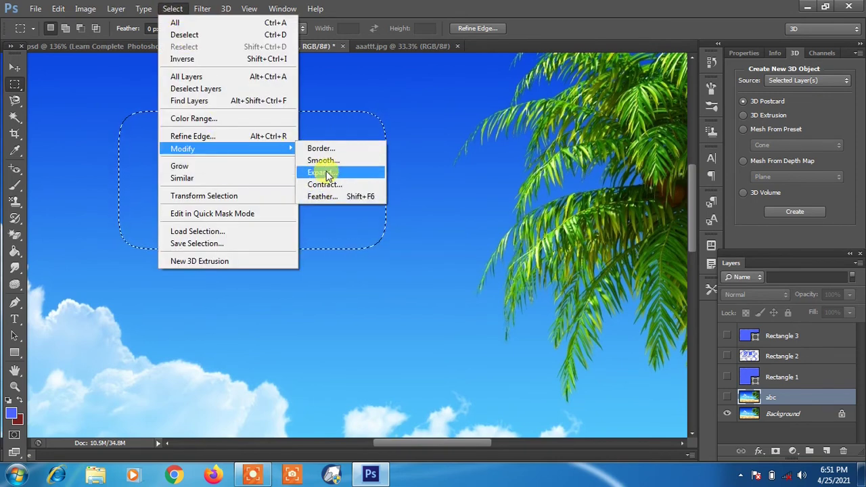
pyautogui.click(355, 295)
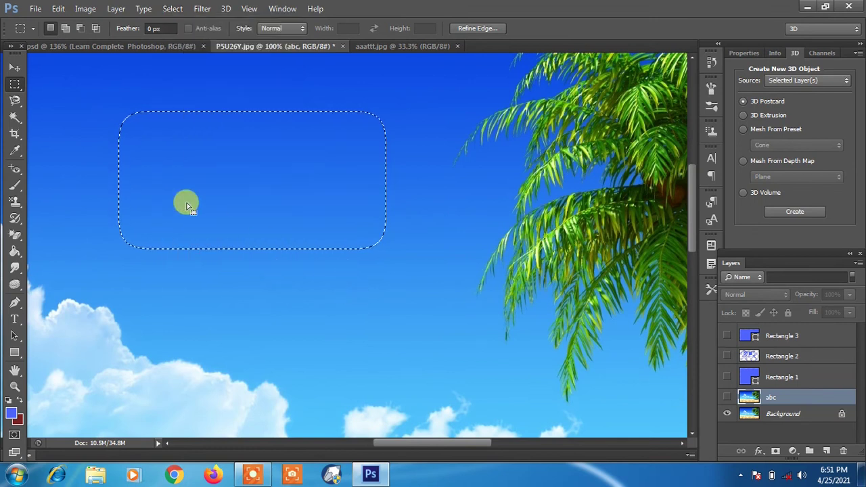
pyautogui.click(172, 8)
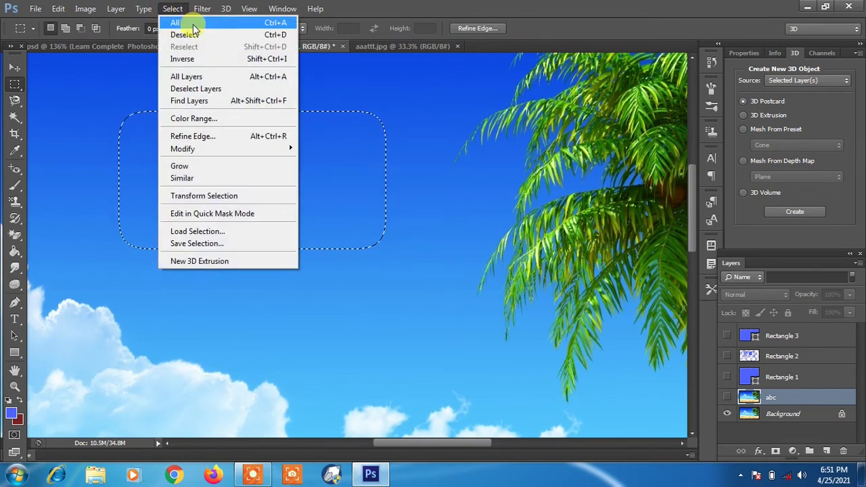
pyautogui.click(132, 74)
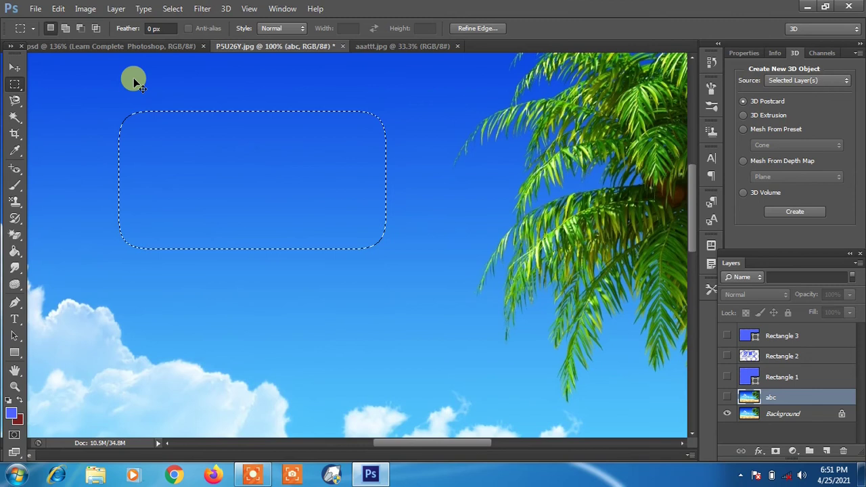
pyautogui.hotkey('ctrl', '0')
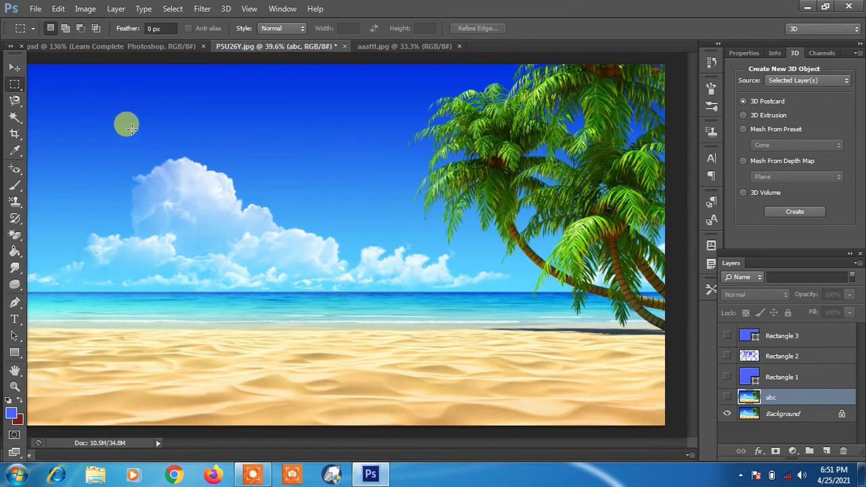
# - Try Select > Grow and Similar on small sky rectangles
pyautogui.moveTo(175, 93); pyautogui.dragTo(243, 133)
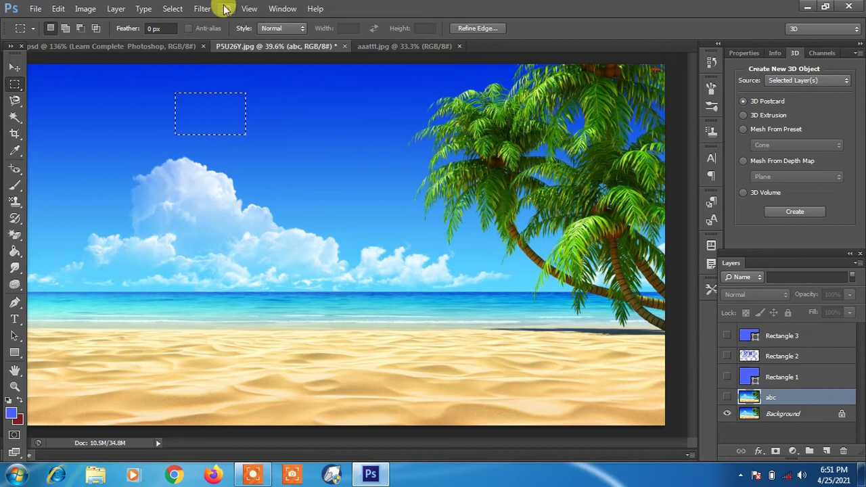
pyautogui.click(173, 9)
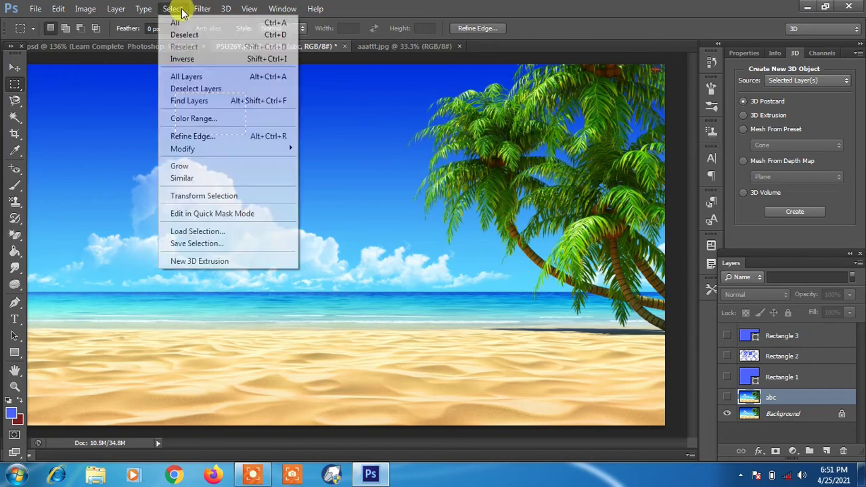
pyautogui.click(220, 167)
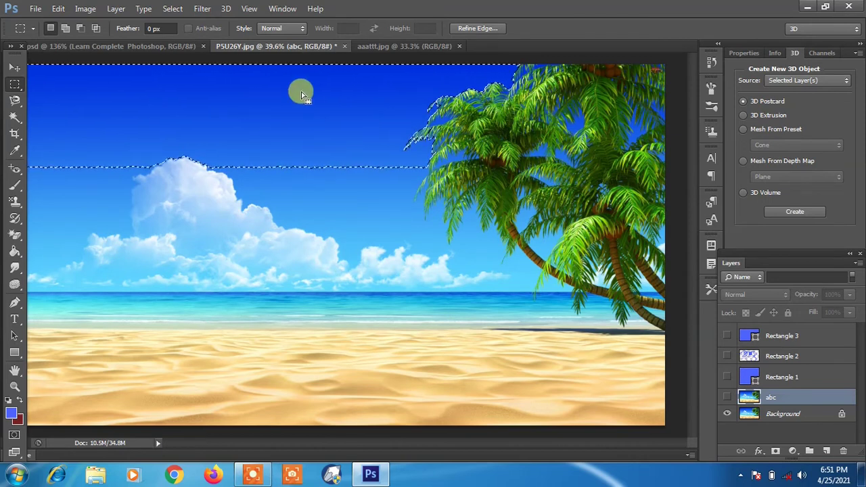
pyautogui.click(172, 9)
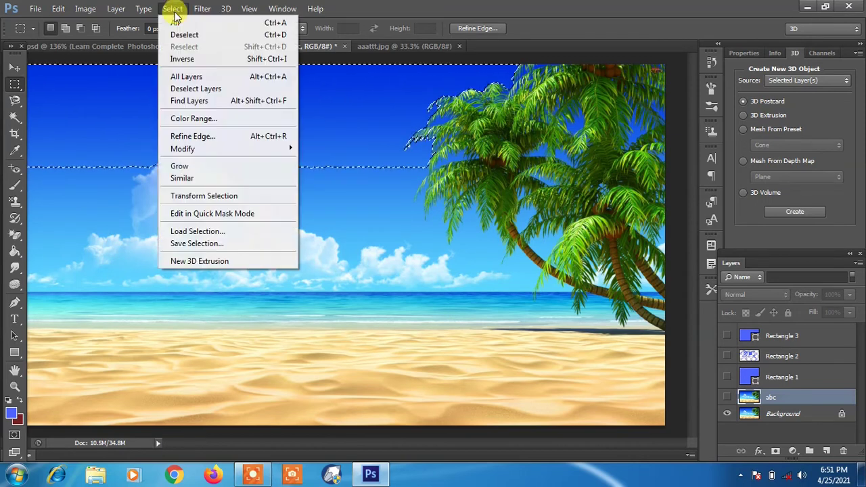
pyautogui.click(222, 180)
pyautogui.moveTo(207, 110); pyautogui.dragTo(298, 159)
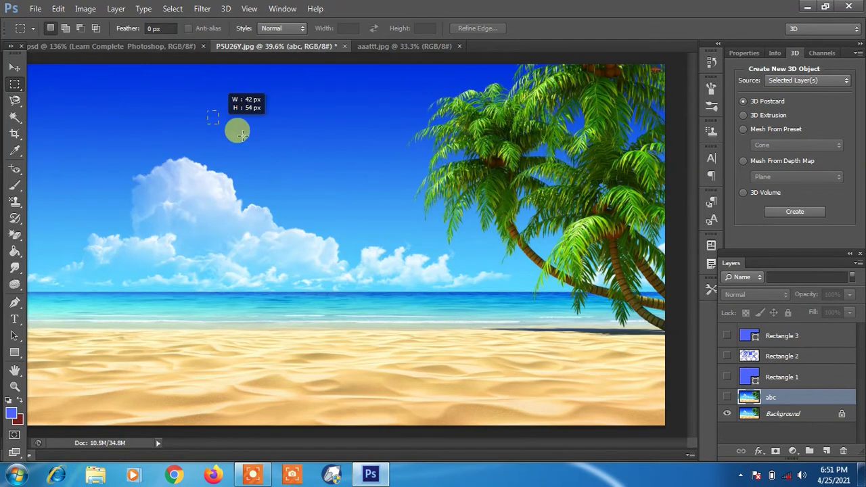
pyautogui.click(180, 8)
pyautogui.moveTo(183, 148)
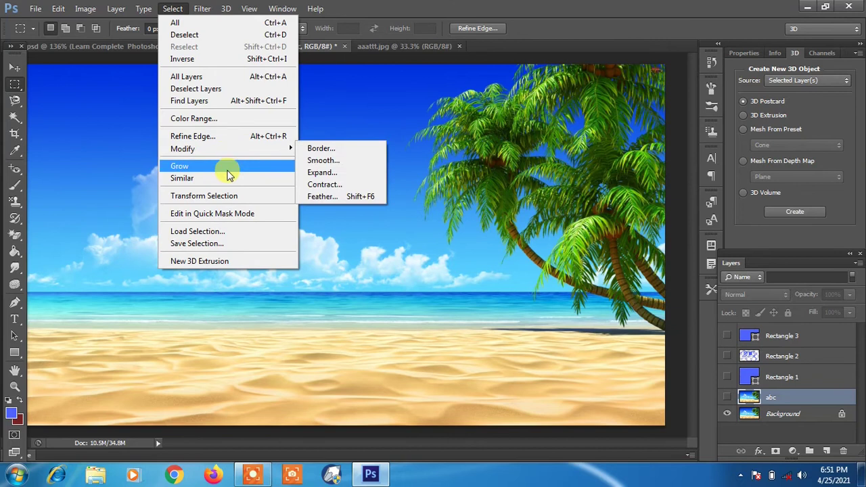
pyautogui.click(227, 169)
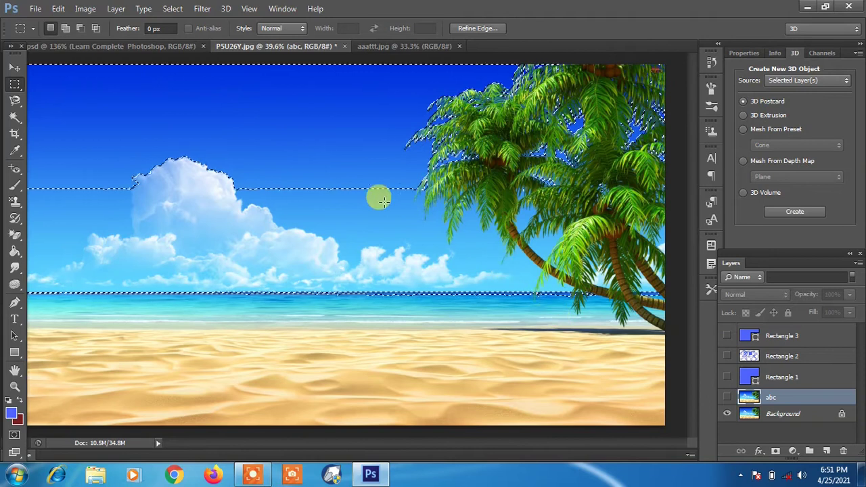
# - Clear the selection and use Select > Similar on a fresh sky patch to select all sky tones
pyautogui.click(234, 126)
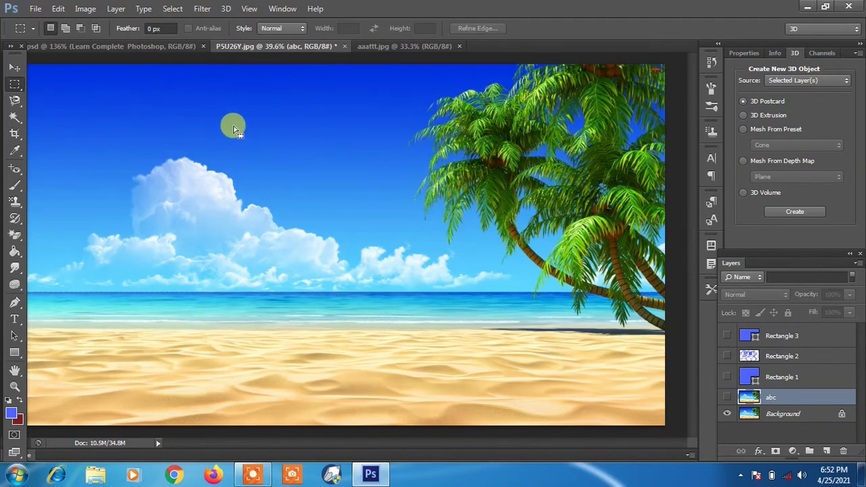
pyautogui.moveTo(225, 106); pyautogui.dragTo(308, 160)
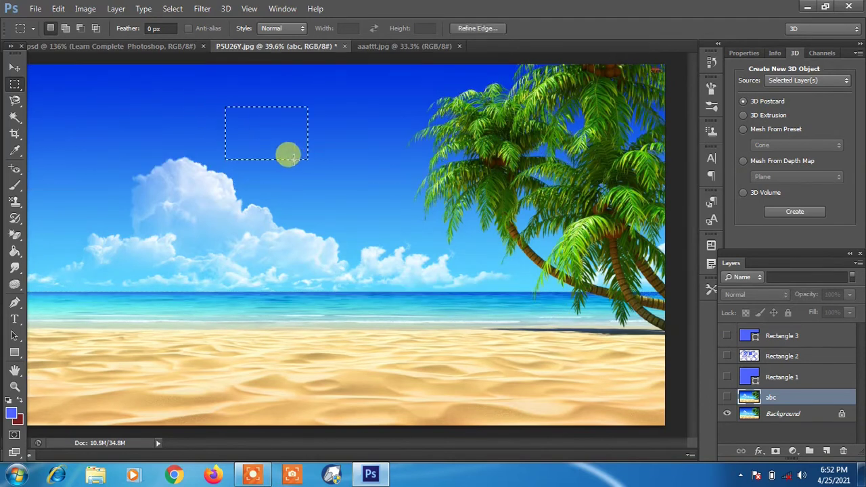
pyautogui.click(172, 10)
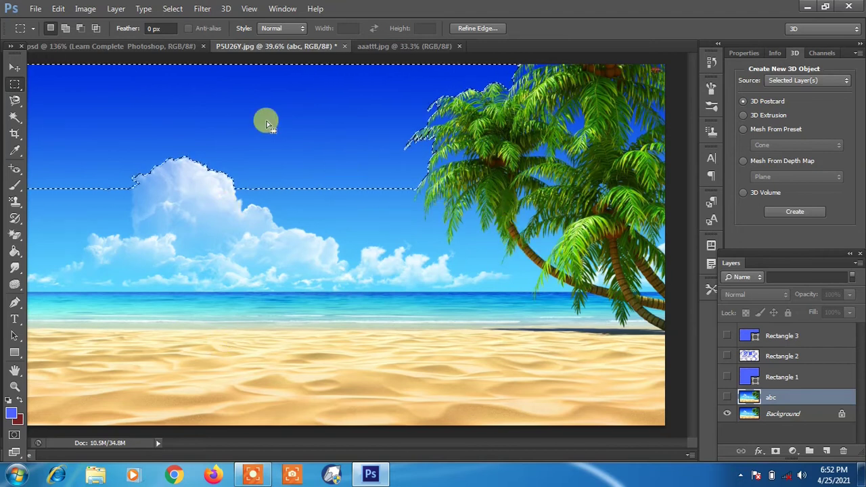
pyautogui.moveTo(205, 98); pyautogui.dragTo(242, 134)
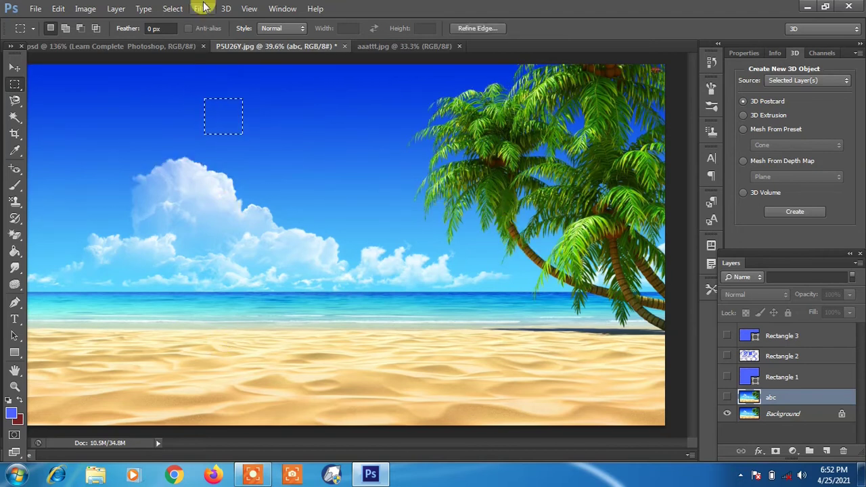
pyautogui.click(169, 9)
pyautogui.moveTo(182, 148)
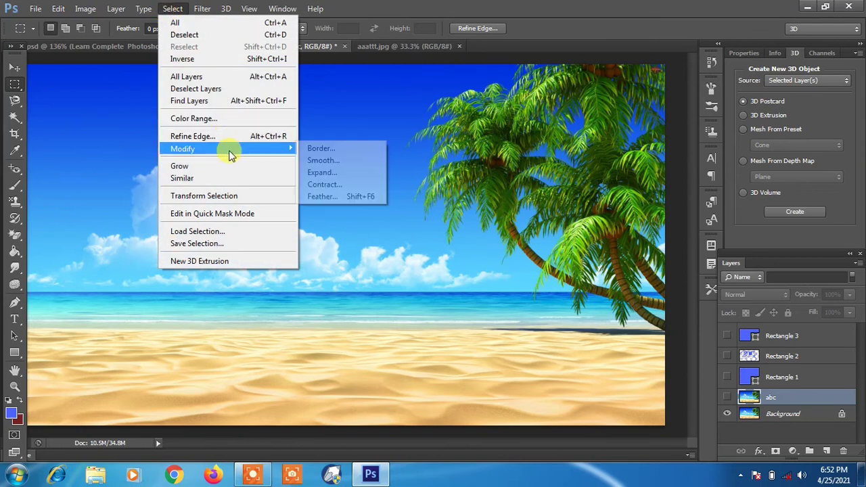
pyautogui.click(241, 180)
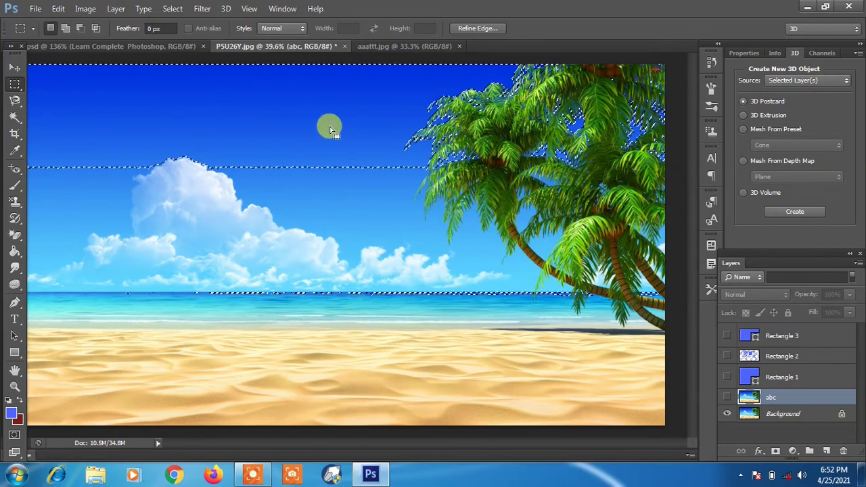
# - Marquee a patch of sand and grow it with Grow and Similar over the whole beach
pyautogui.moveTo(291, 359); pyautogui.dragTo(354, 393)
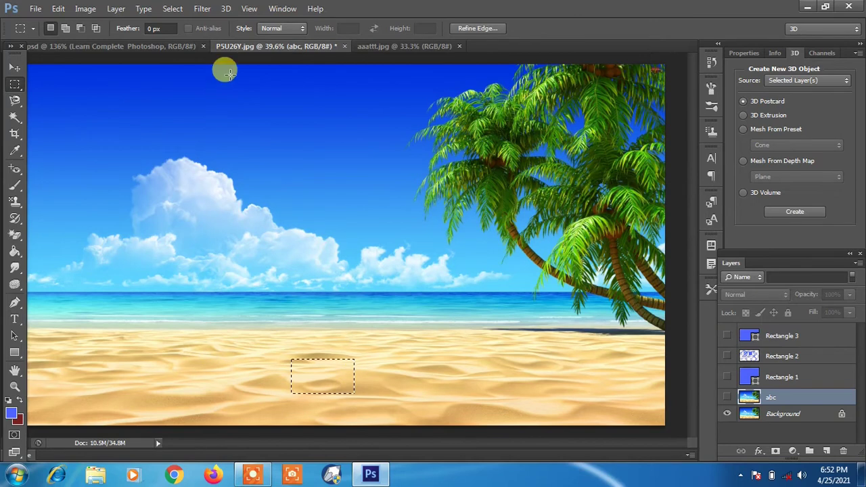
pyautogui.click(173, 8)
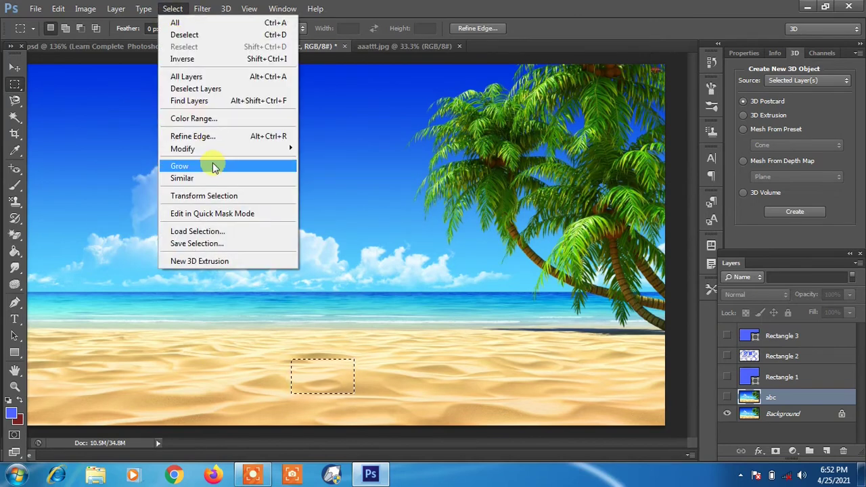
pyautogui.click(215, 169)
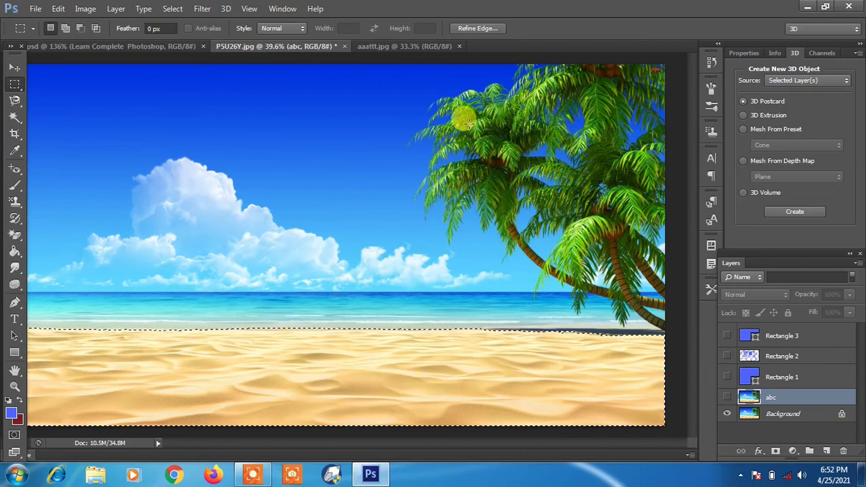
pyautogui.moveTo(292, 349); pyautogui.dragTo(399, 392)
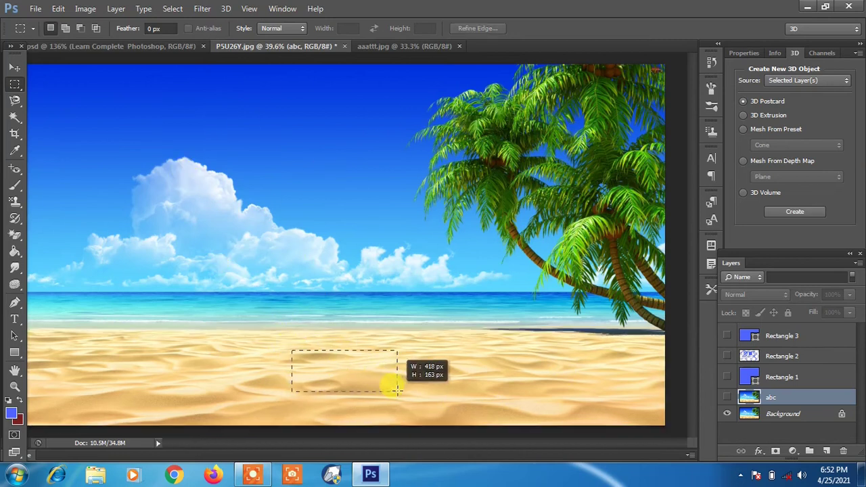
pyautogui.click(172, 9)
pyautogui.click(216, 178)
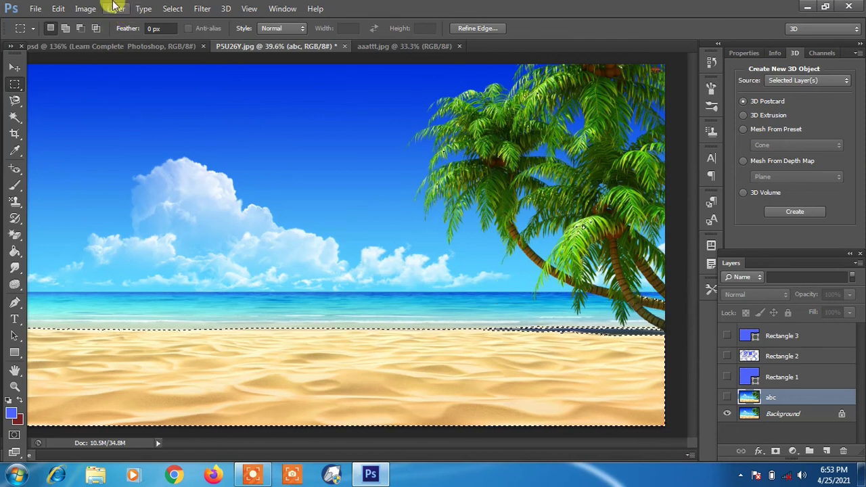
pyautogui.click(38, 8)
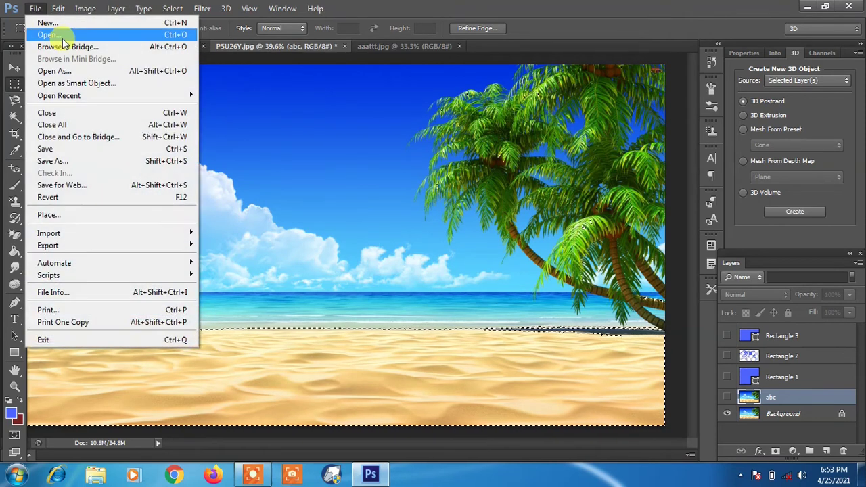
# - Open wp2559551.jpg and zoom in on the meadow
pyautogui.click(52, 32)
pyautogui.moveTo(604, 135); pyautogui.dragTo(609, 297)
pyautogui.click(575, 277)
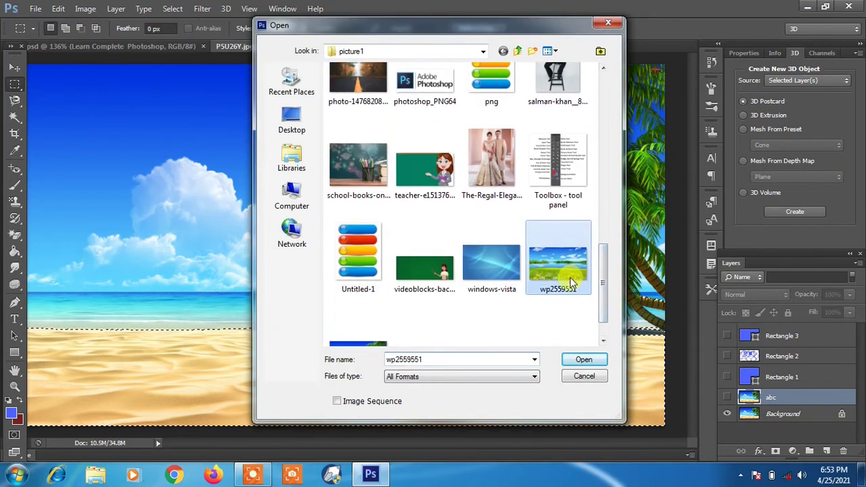
pyautogui.click(584, 359)
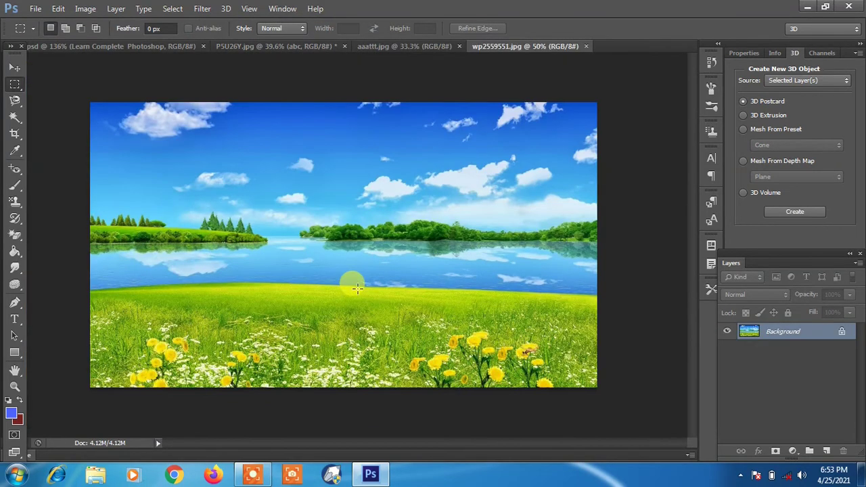
pyautogui.hotkey('ctrl', '+')
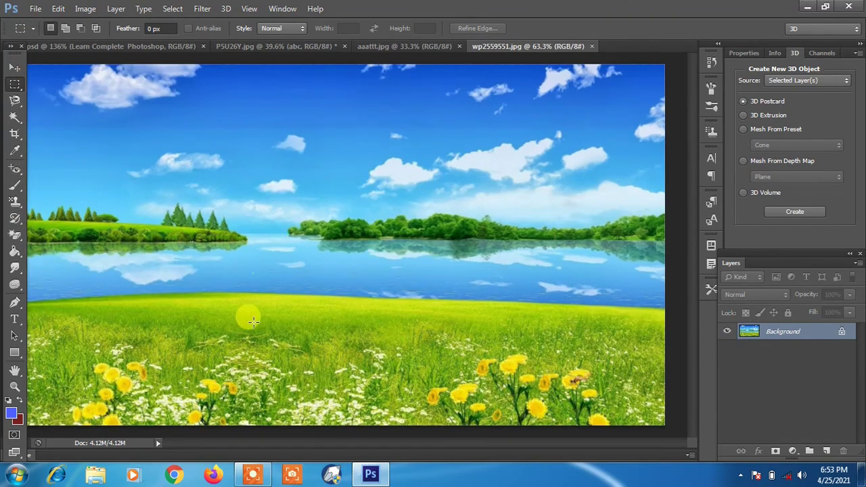
# - Marquee patches of grass and extend them with Select > Similar, redoing the first attempt
pyautogui.moveTo(233, 299); pyautogui.dragTo(301, 322)
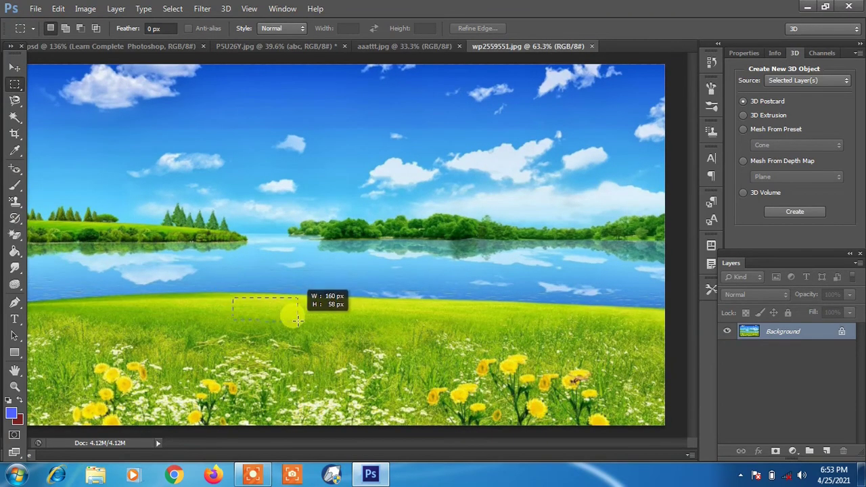
pyautogui.click(187, 10)
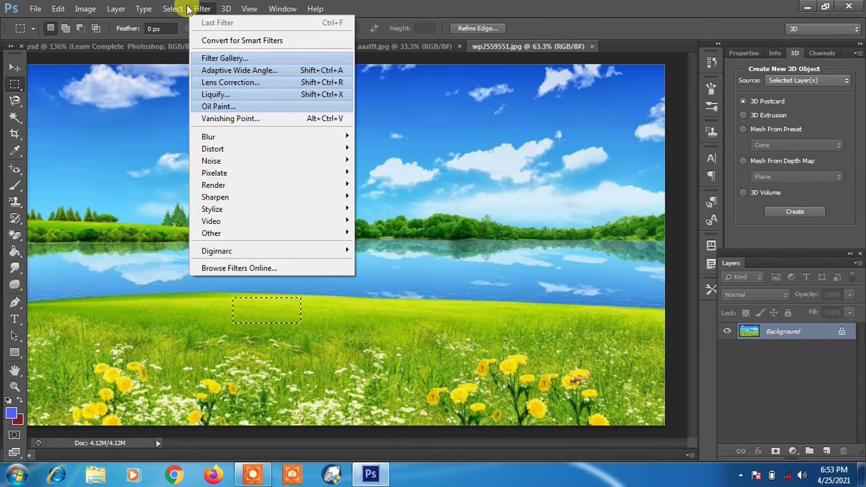
pyautogui.click(212, 178)
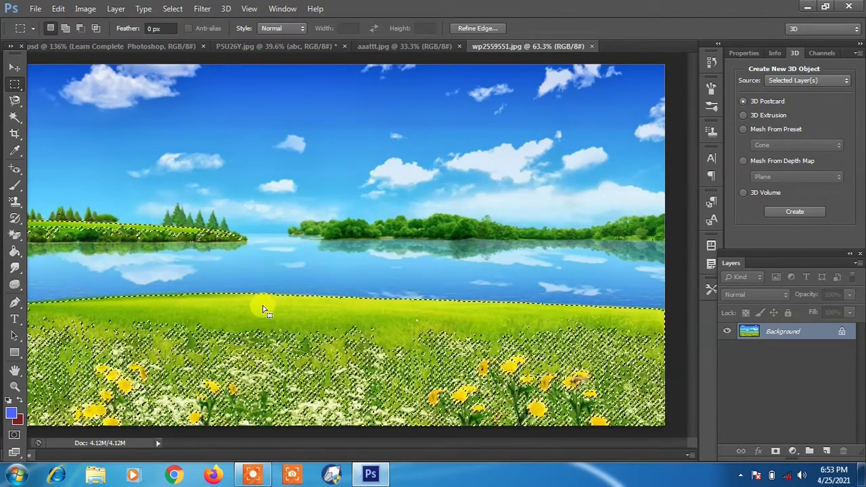
pyautogui.click(257, 308)
pyautogui.moveTo(257, 302); pyautogui.dragTo(318, 324)
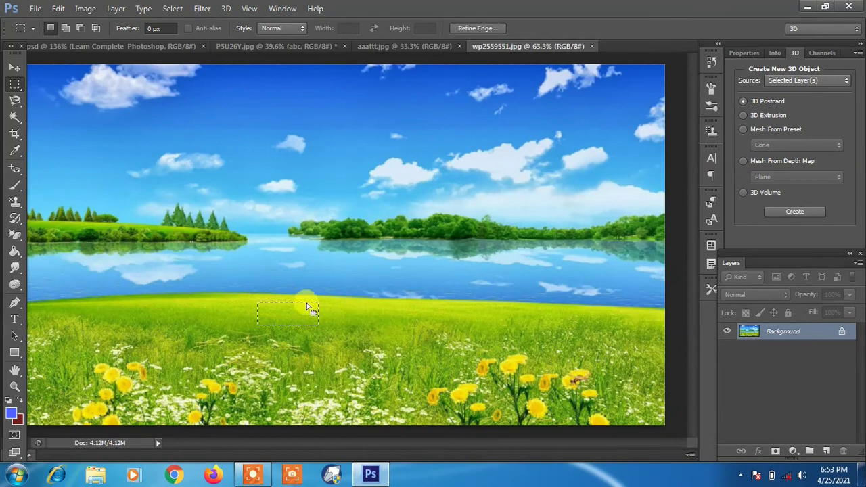
pyautogui.click(172, 8)
pyautogui.click(218, 167)
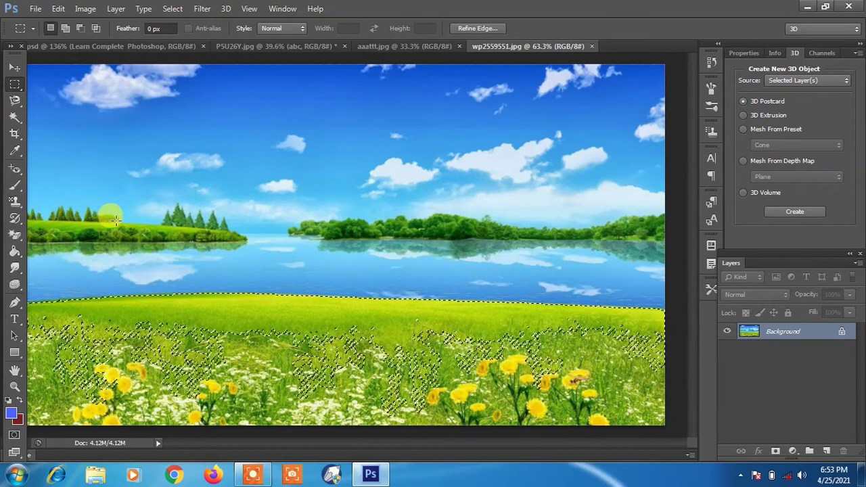
# - Draw a rectangular selection over the sky and distant treeline
pyautogui.click(169, 8)
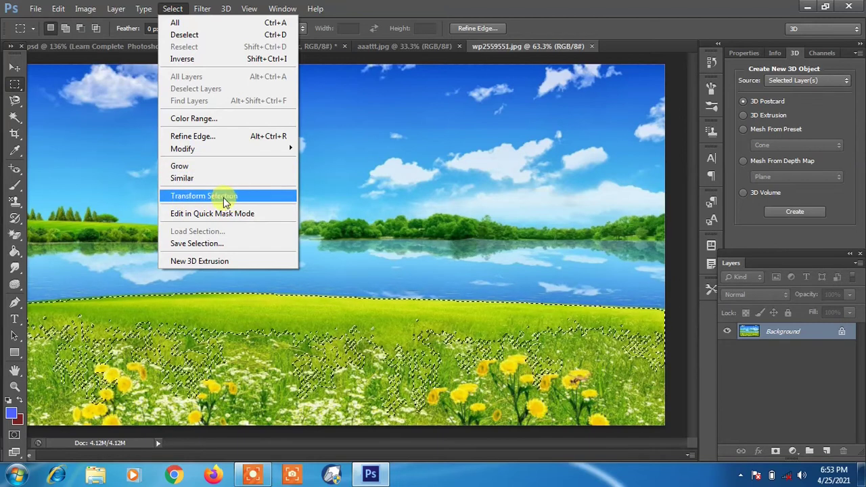
pyautogui.click(401, 151)
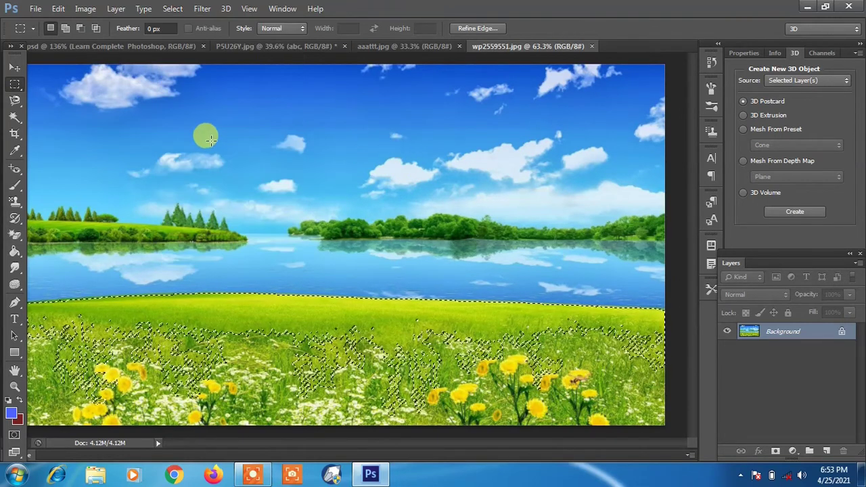
pyautogui.moveTo(195, 115); pyautogui.dragTo(464, 228)
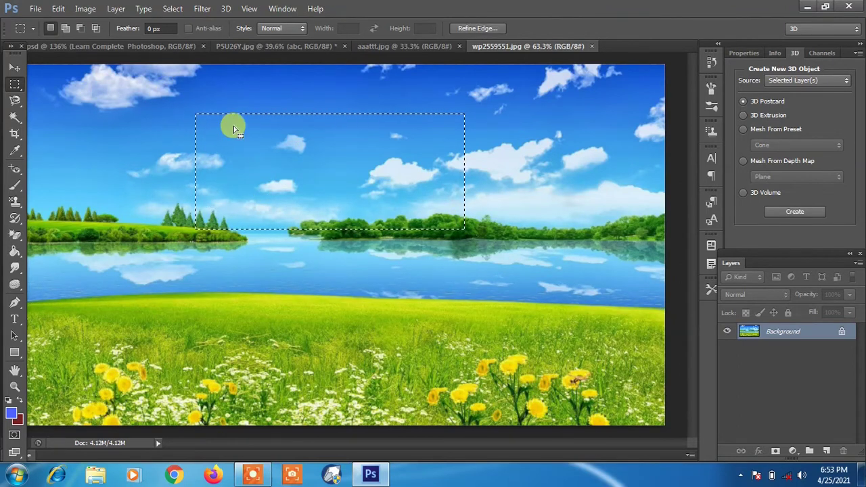
# - Use Transform Selection to rotate the outline to about 15.5° and apply it
pyautogui.click(172, 8)
pyautogui.click(214, 199)
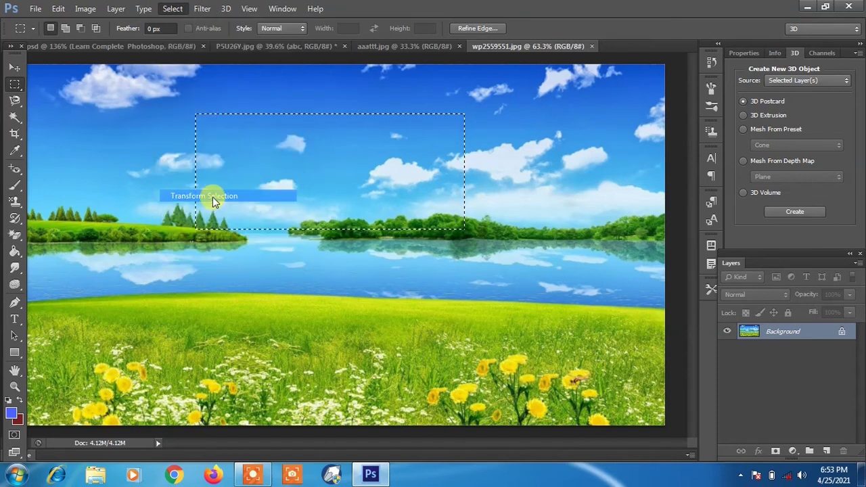
pyautogui.moveTo(188, 103); pyautogui.dragTo(210, 159)
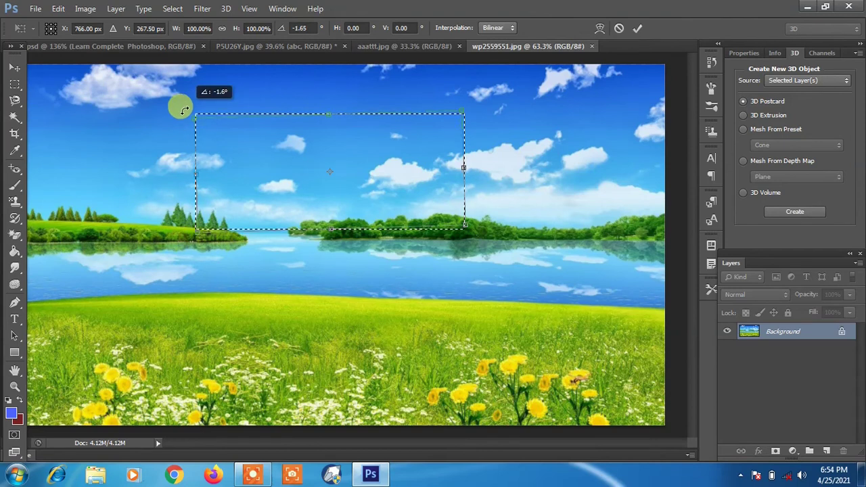
pyautogui.moveTo(471, 130); pyautogui.dragTo(473, 174)
pyautogui.moveTo(363, 136); pyautogui.dragTo(423, 174)
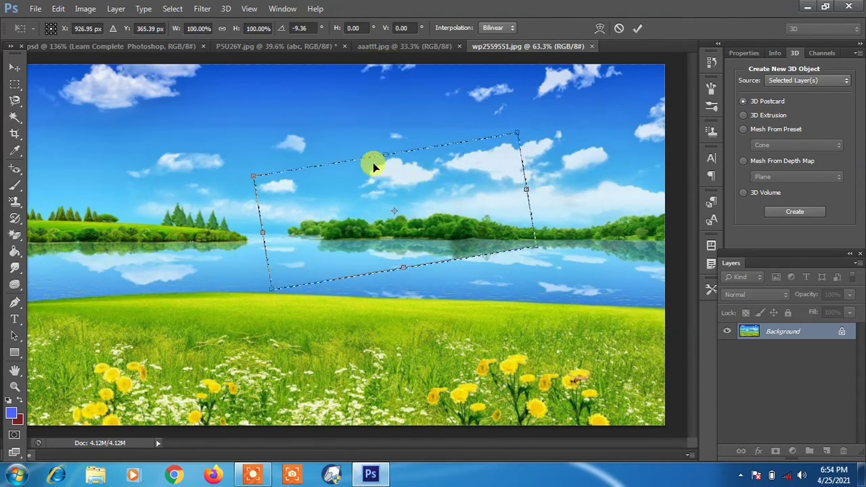
pyautogui.moveTo(243, 161); pyautogui.dragTo(238, 245)
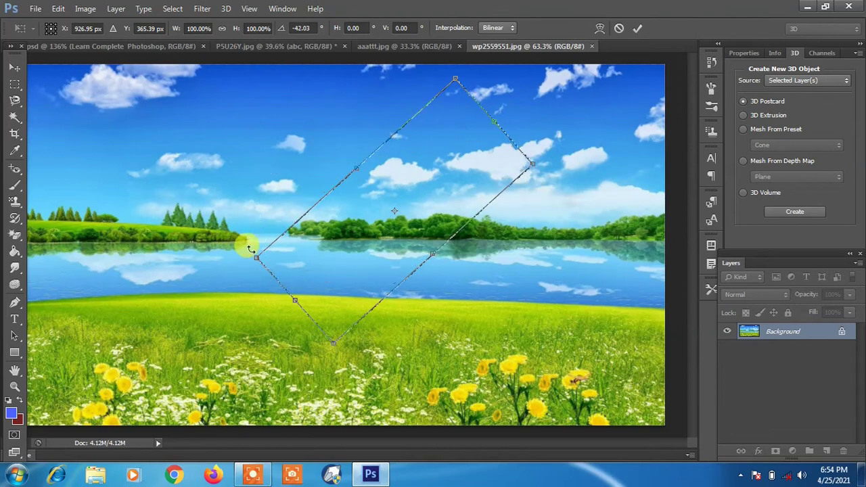
pyautogui.moveTo(482, 83); pyautogui.dragTo(551, 228)
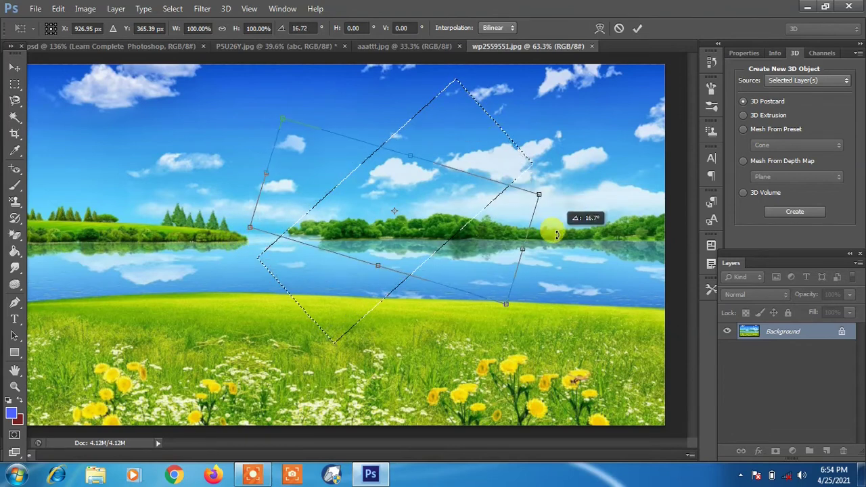
pyautogui.click(14, 67)
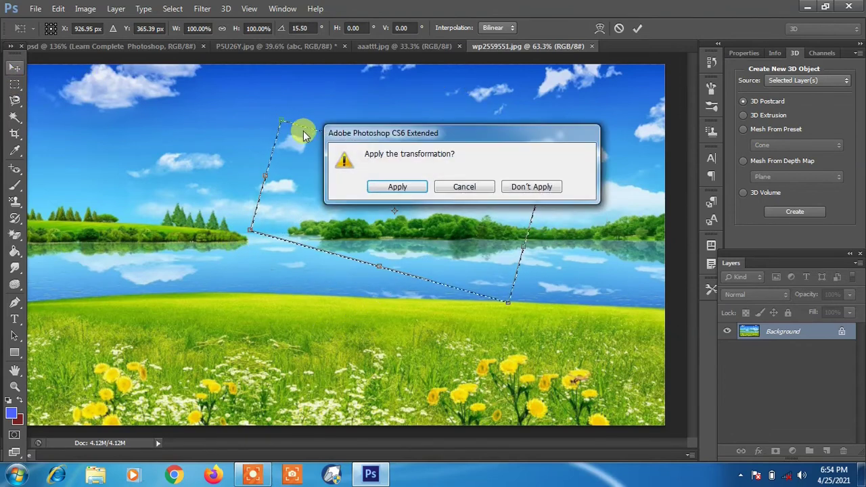
pyautogui.click(399, 187)
# - Drag the selected lake patch left, leaving a dark red gap, then switch to aaattt.jpg
pyautogui.moveTo(367, 180)
pyautogui.mouseDown()
pyautogui.moveTo(267, 188)
pyautogui.moveTo(195, 170)
pyautogui.moveTo(183, 179)
pyautogui.mouseUp()
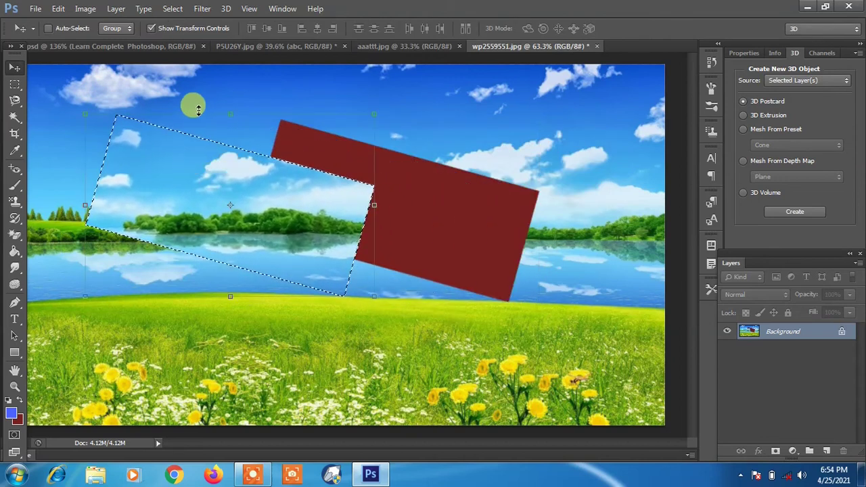
pyautogui.click(170, 8)
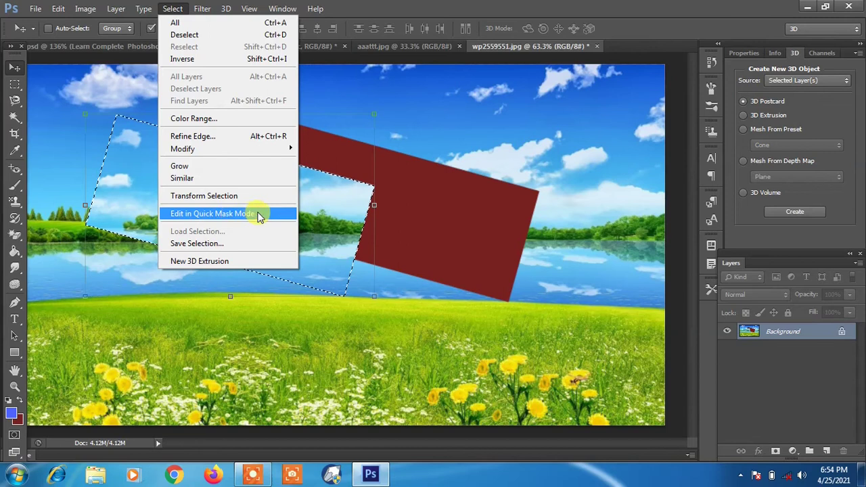
pyautogui.click(446, 100)
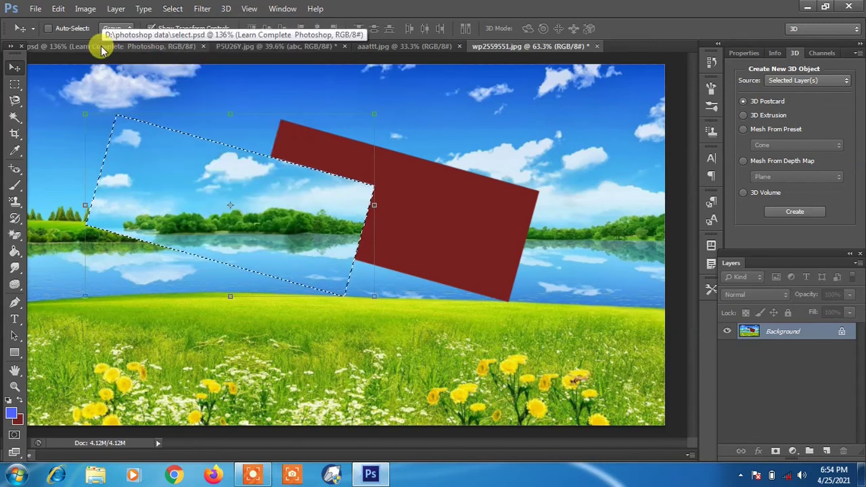
pyautogui.click(59, 9)
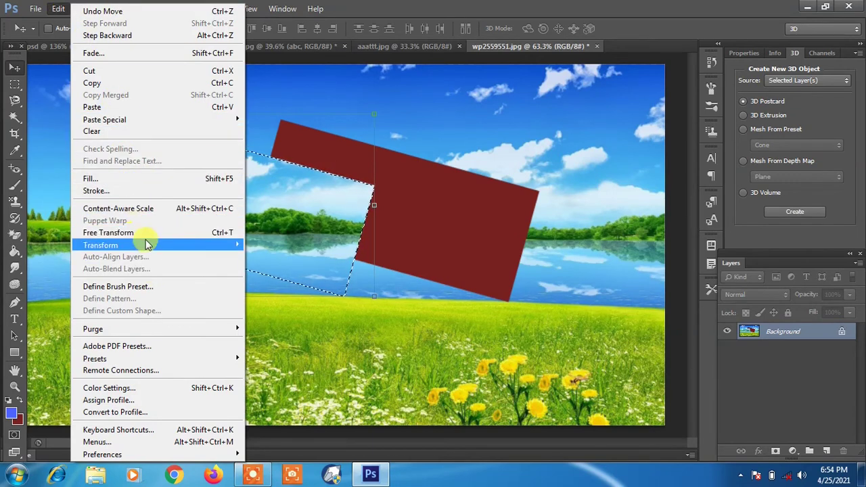
pyautogui.click(336, 75)
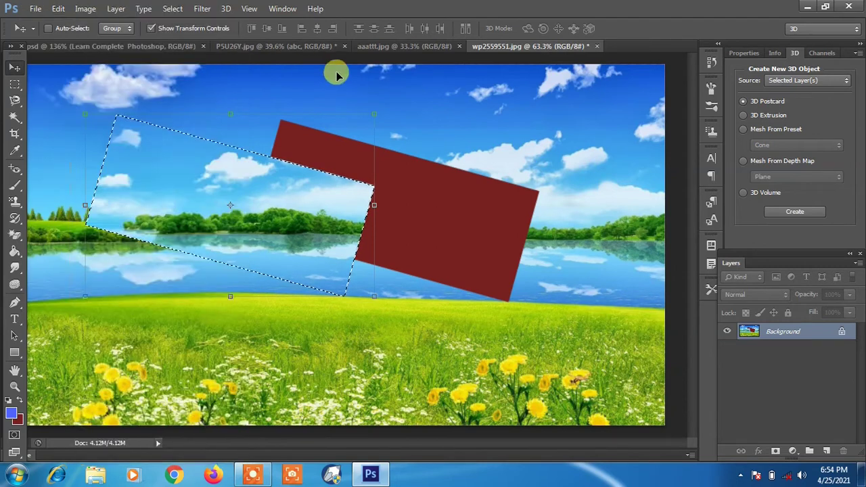
pyautogui.click(389, 46)
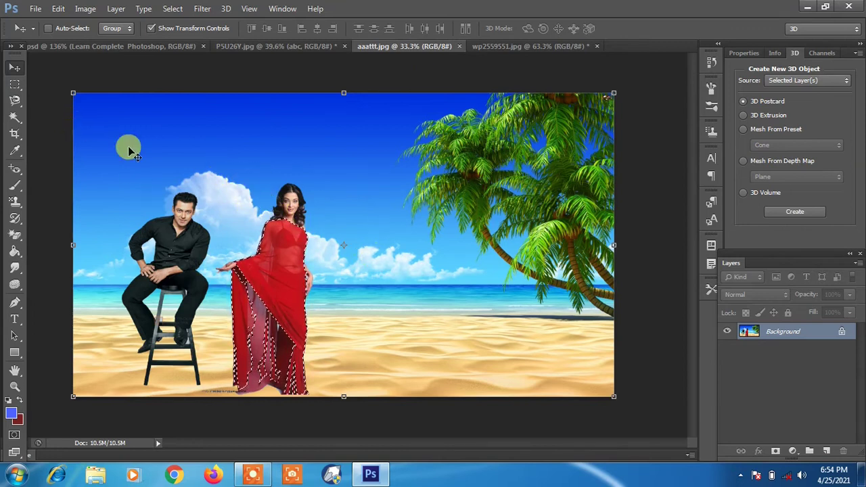
# - Replace the sari selection with a box around the woman's head and shoulders and enter Quick Mask
pyautogui.hotkey('ctrl', 'd')
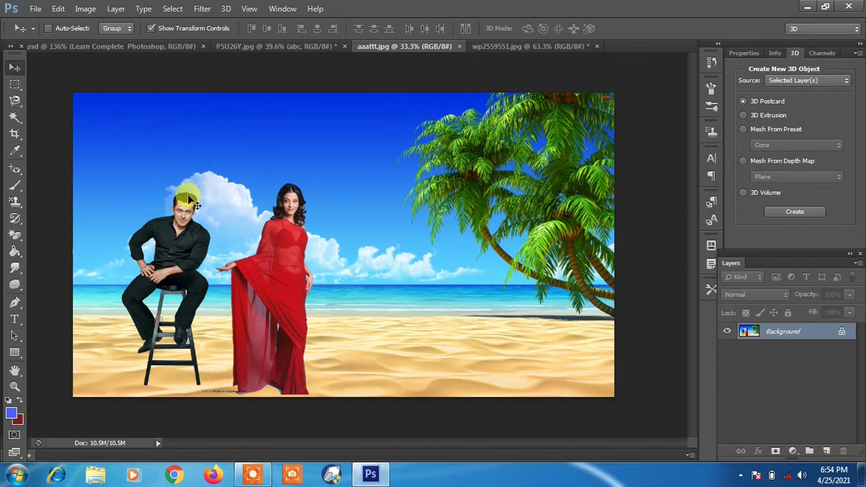
pyautogui.click(15, 84)
pyautogui.moveTo(244, 170); pyautogui.dragTo(330, 260)
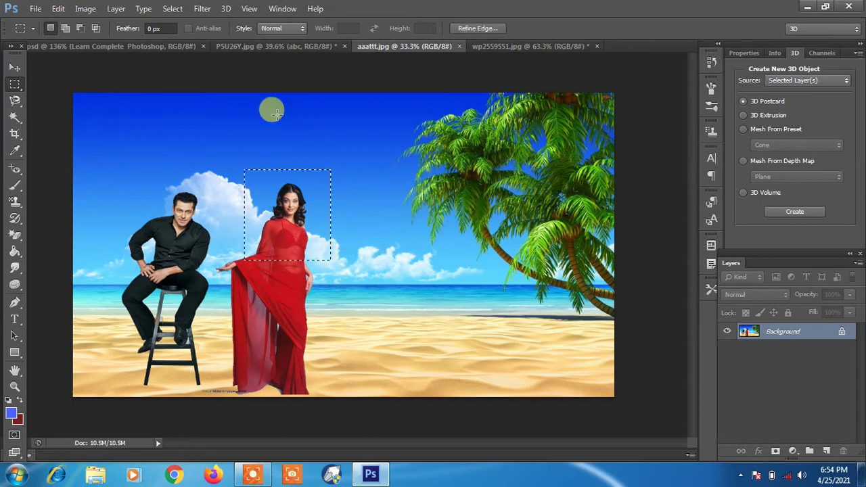
pyautogui.click(141, 10)
pyautogui.moveTo(173, 8)
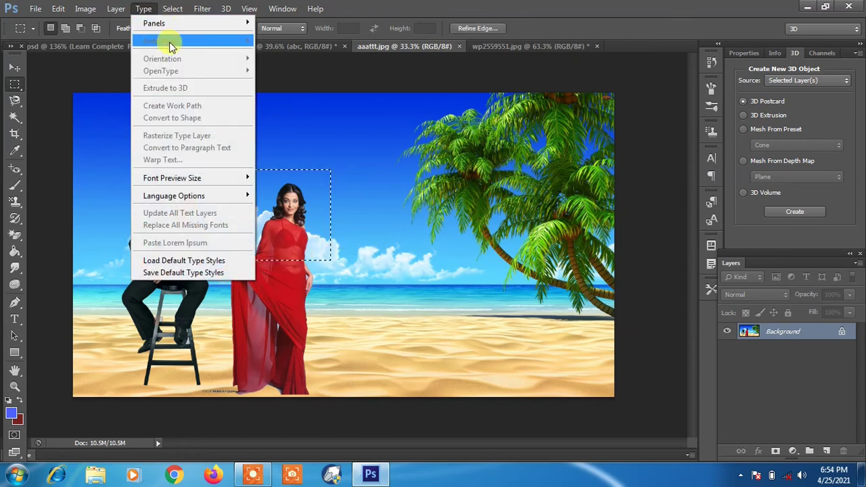
pyautogui.click(217, 213)
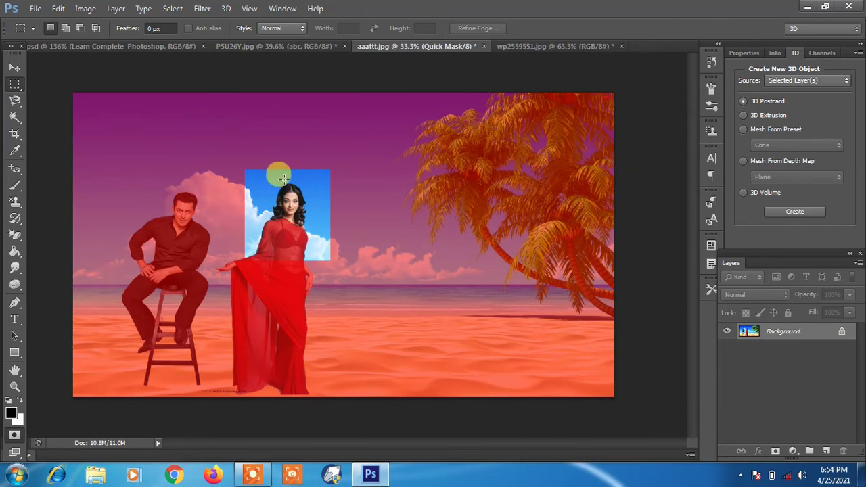
# - Paint the quick mask with the Brush to trace around the woman's head and side
pyautogui.click(15, 66)
pyautogui.moveTo(302, 203); pyautogui.dragTo(290, 198)
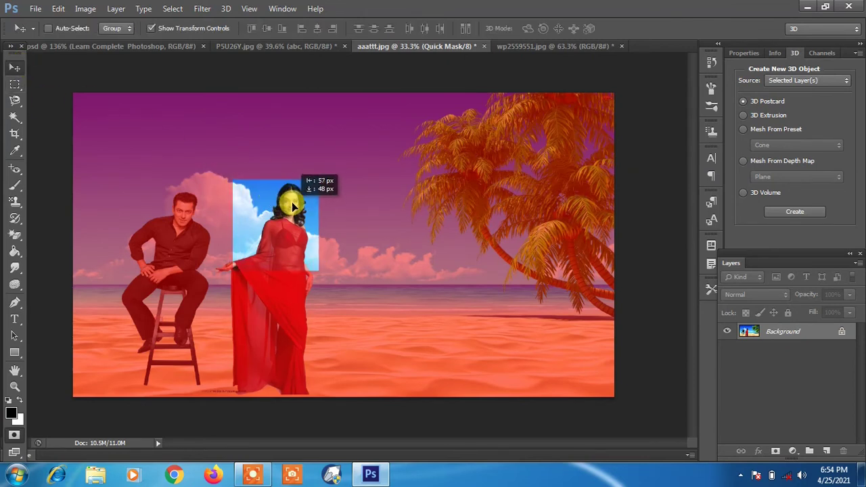
pyautogui.click(14, 184)
pyautogui.moveTo(237, 203)
pyautogui.mouseDown()
pyautogui.moveTo(260, 174)
pyautogui.moveTo(246, 234)
pyautogui.mouseUp()
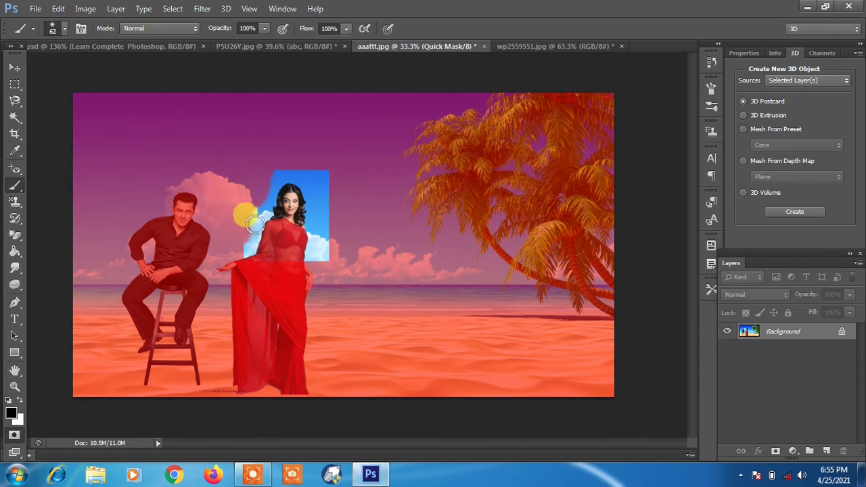
pyautogui.moveTo(271, 190); pyautogui.dragTo(250, 234)
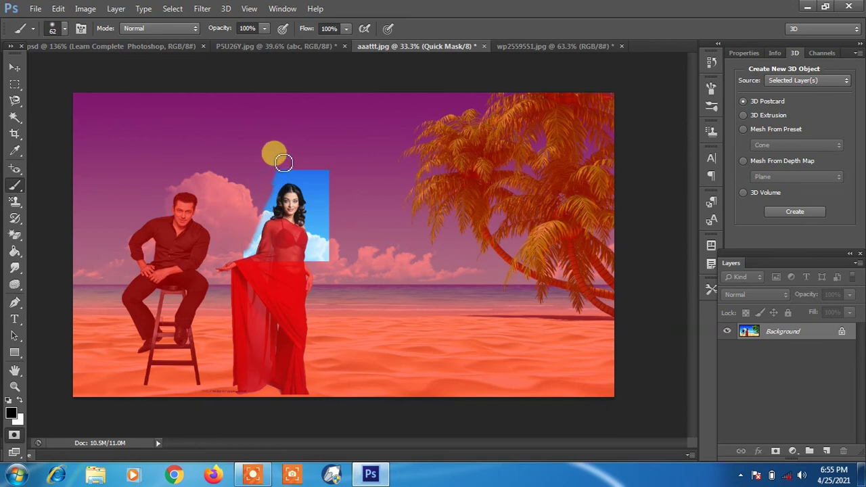
pyautogui.moveTo(330, 191)
pyautogui.mouseDown()
pyautogui.moveTo(284, 169)
pyautogui.moveTo(315, 187)
pyautogui.moveTo(329, 264)
pyautogui.moveTo(322, 240)
pyautogui.mouseUp()
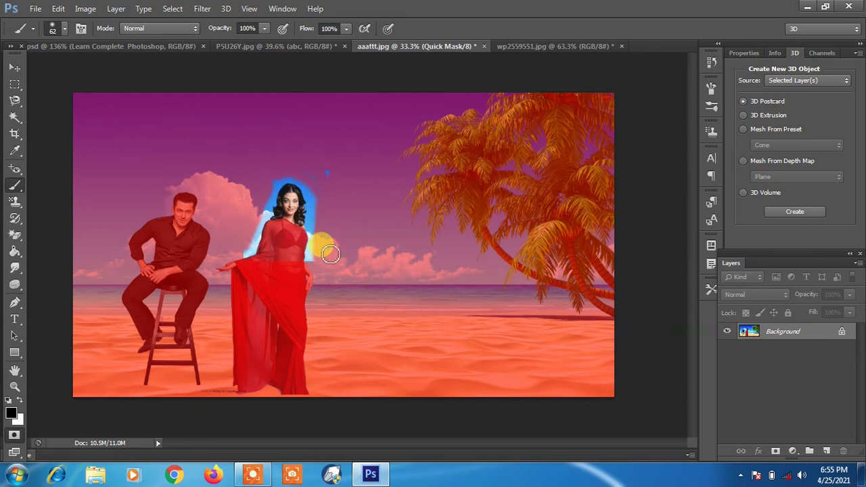
pyautogui.moveTo(318, 176)
pyautogui.mouseDown()
pyautogui.moveTo(251, 180)
pyautogui.moveTo(232, 228)
pyautogui.moveTo(188, 153)
pyautogui.mouseUp()
pyautogui.moveTo(241, 165); pyautogui.dragTo(160, 148)
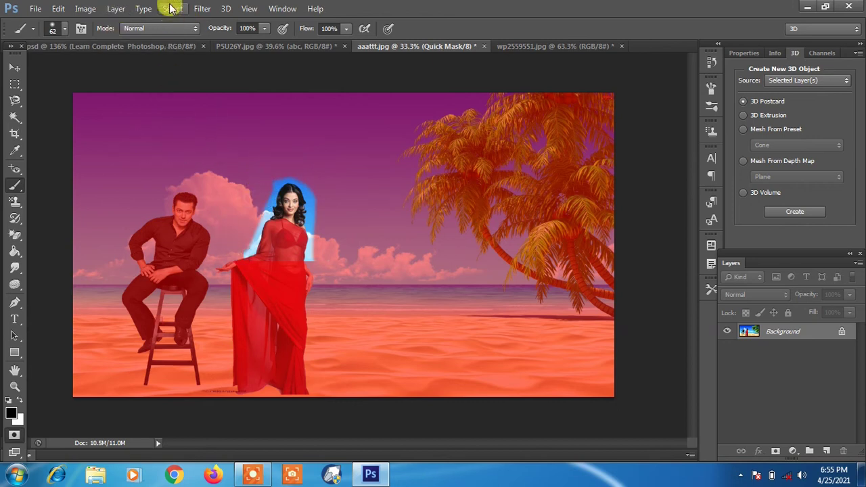
# - Exit Quick Mask and move the woman's upper-body cut-out beside the palm tree
pyautogui.click(172, 8)
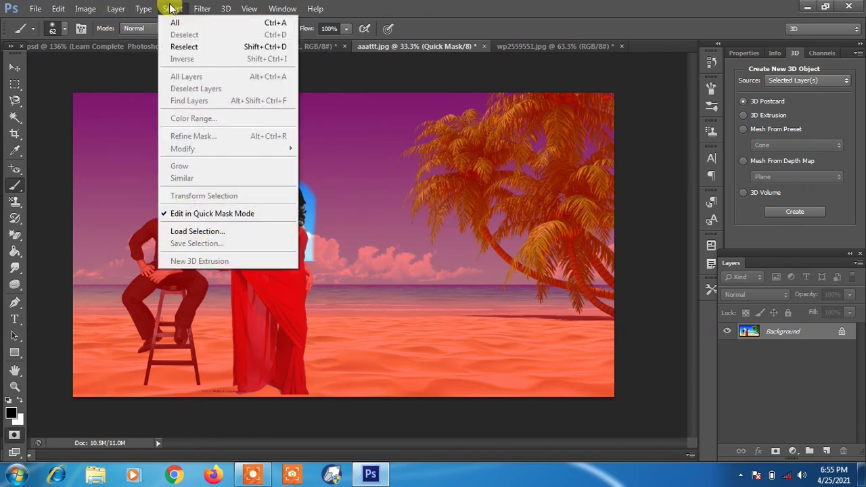
pyautogui.click(206, 213)
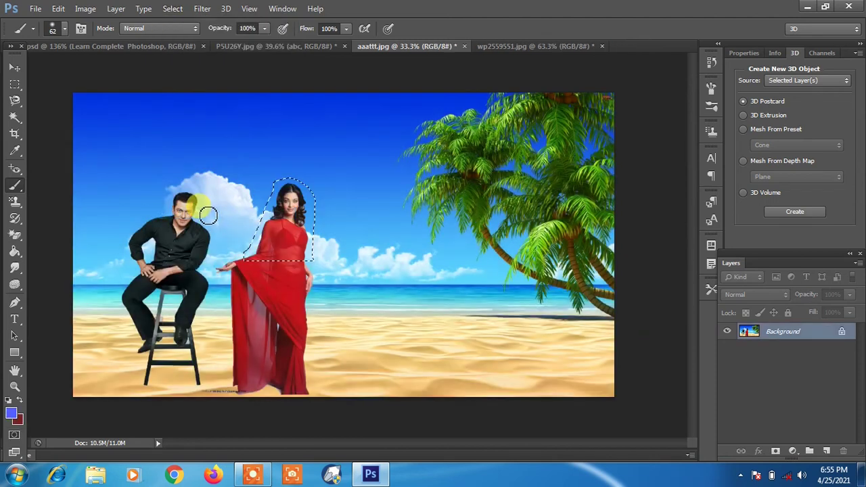
pyautogui.click(15, 68)
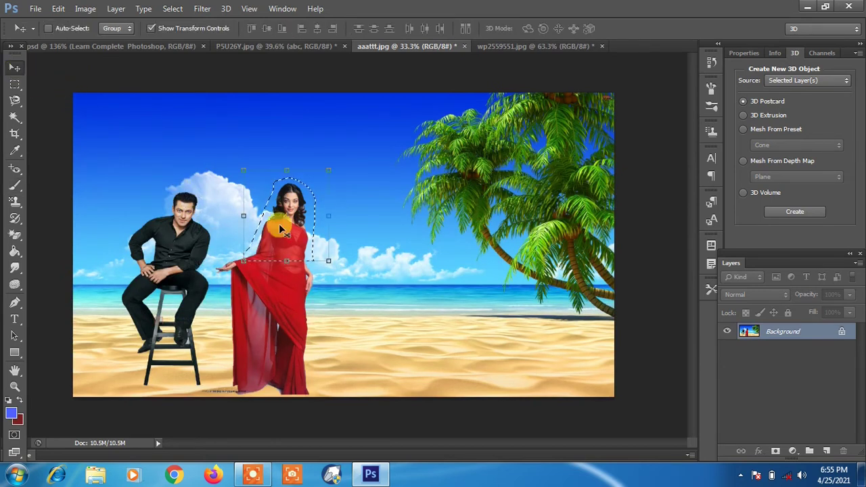
pyautogui.moveTo(282, 240); pyautogui.dragTo(363, 227)
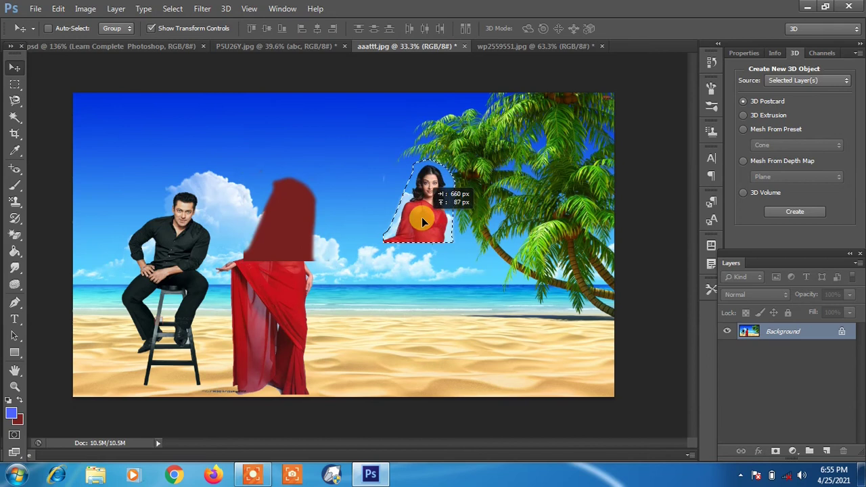
pyautogui.moveTo(422, 222); pyautogui.dragTo(422, 222)
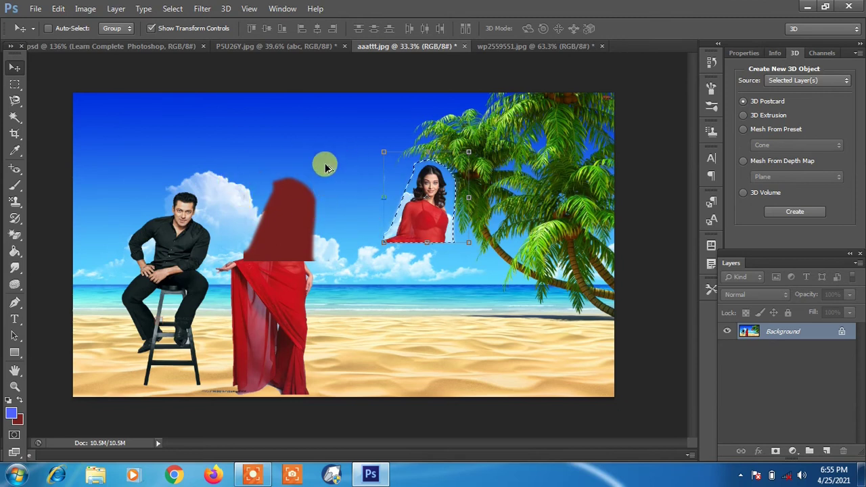
# - Undo the move and dismiss the locked-layer warning on a second move attempt
pyautogui.hotkey('ctrl', 'z')
pyautogui.hotkey('ctrl', 'z')
pyautogui.hotkey('ctrl', 'z')
pyautogui.hotkey('ctrl', 'z')
pyautogui.hotkey('ctrl', 'z')
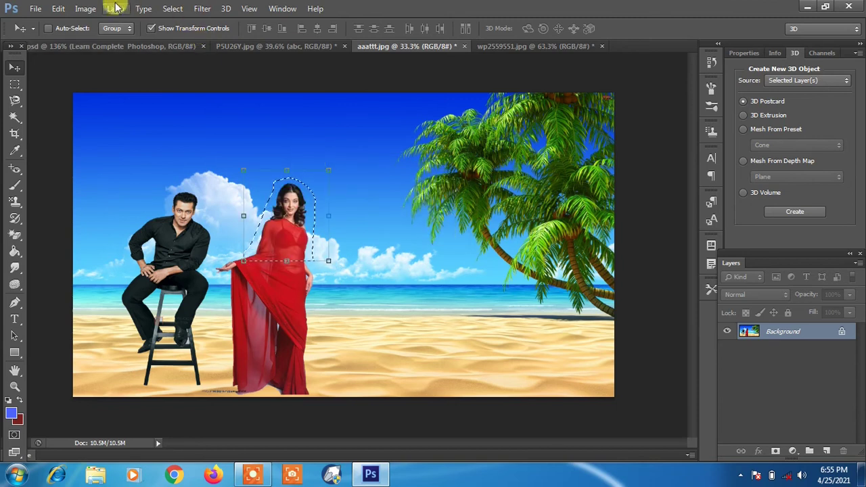
pyautogui.click(160, 198)
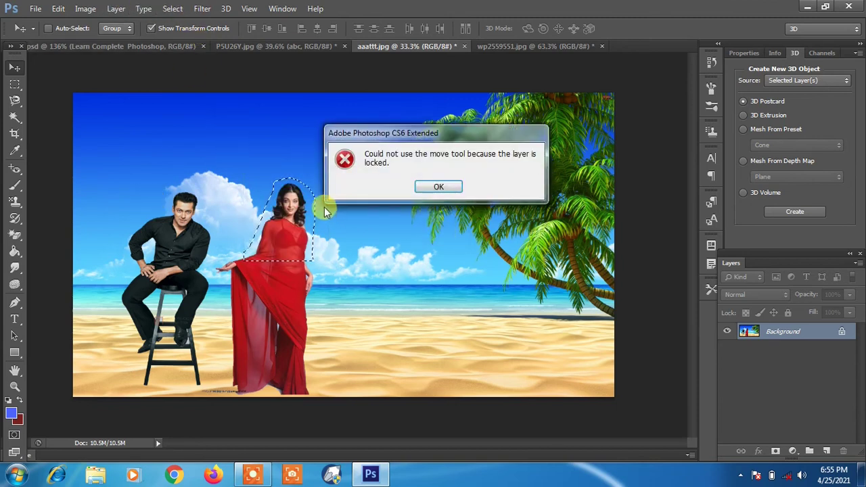
pyautogui.click(436, 185)
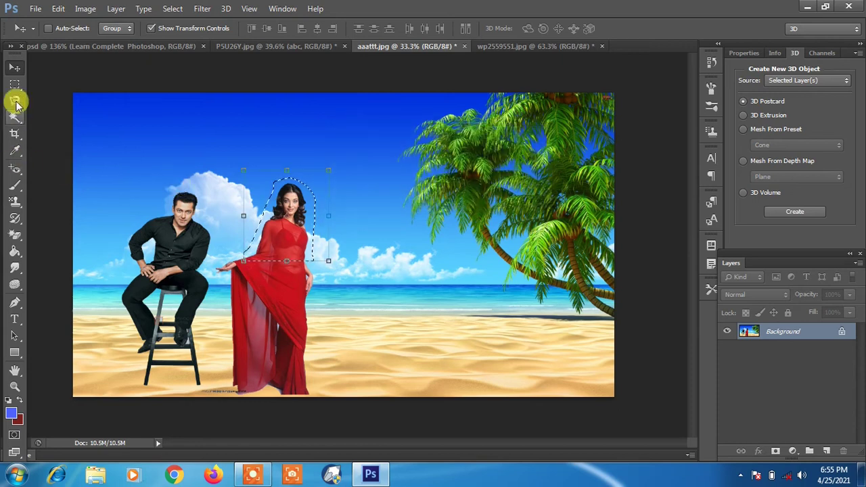
pyautogui.click(14, 84)
# - Marquee the man's upper body, enter Quick Mask mode and nudge the mask slightly
pyautogui.moveTo(142, 184); pyautogui.dragTo(218, 256)
pyautogui.click(172, 8)
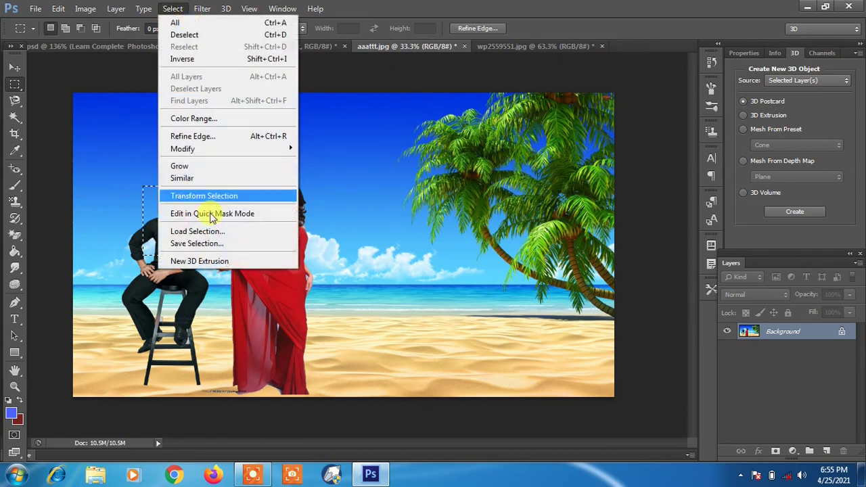
pyautogui.click(211, 214)
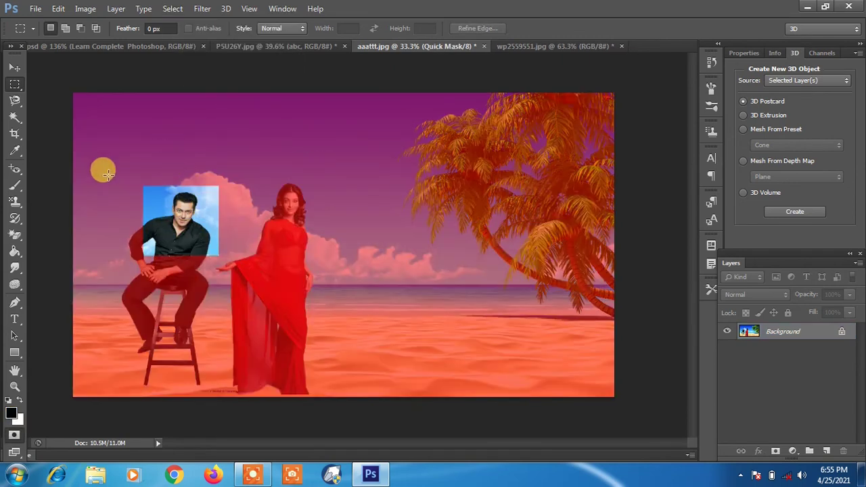
pyautogui.click(14, 68)
pyautogui.moveTo(195, 221); pyautogui.dragTo(198, 223)
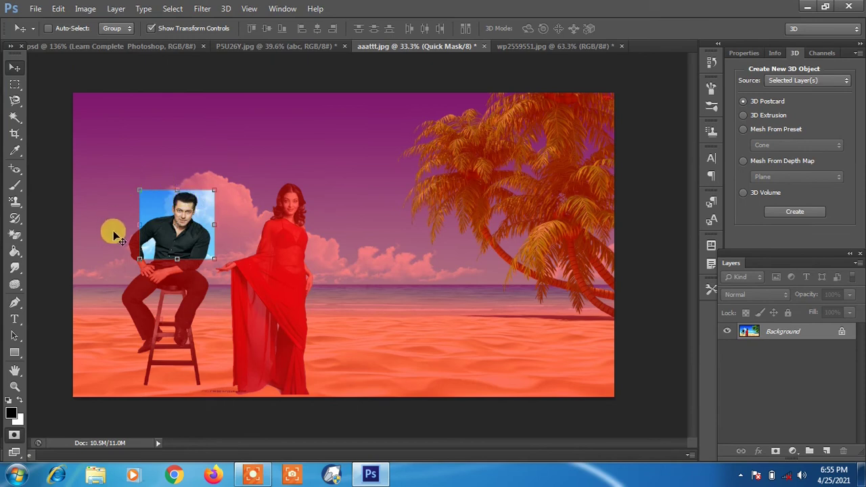
# - Exit Quick Mask mode and clear the selection around the man
pyautogui.click(172, 8)
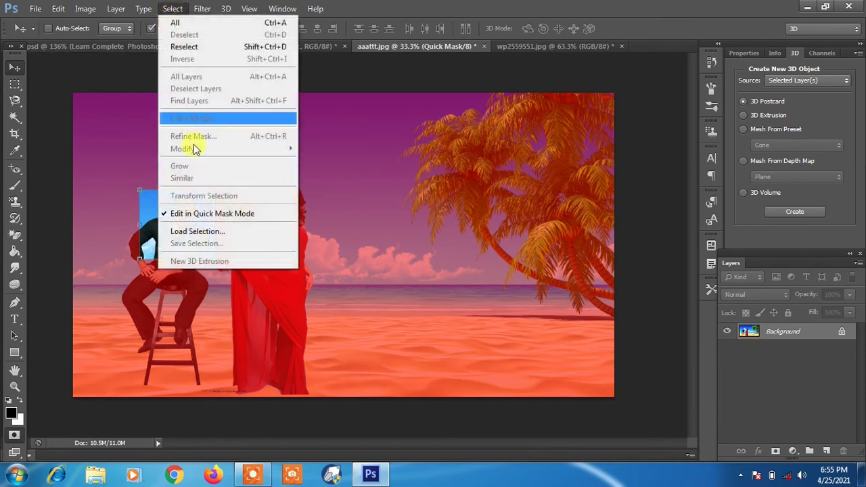
pyautogui.click(230, 214)
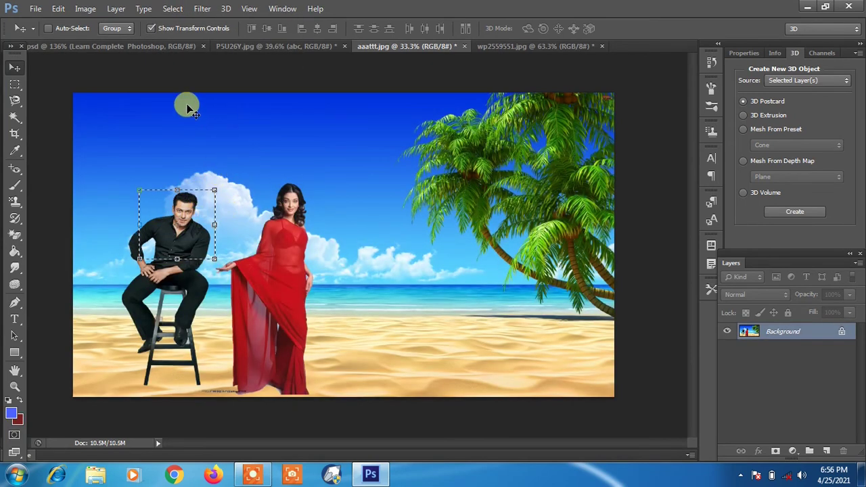
pyautogui.click(15, 84)
pyautogui.click(130, 118)
pyautogui.click(169, 10)
pyautogui.click(172, 9)
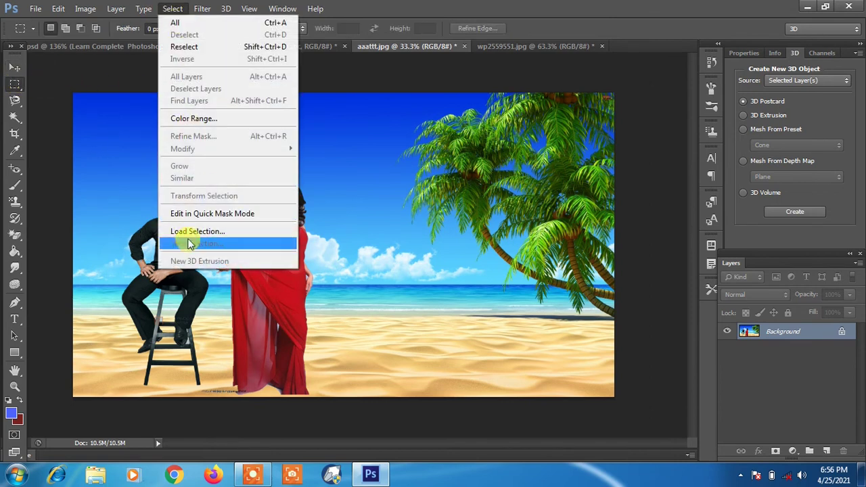
# - Check the Load Selection options with the abc Transparency channel, then cancel
pyautogui.click(222, 232)
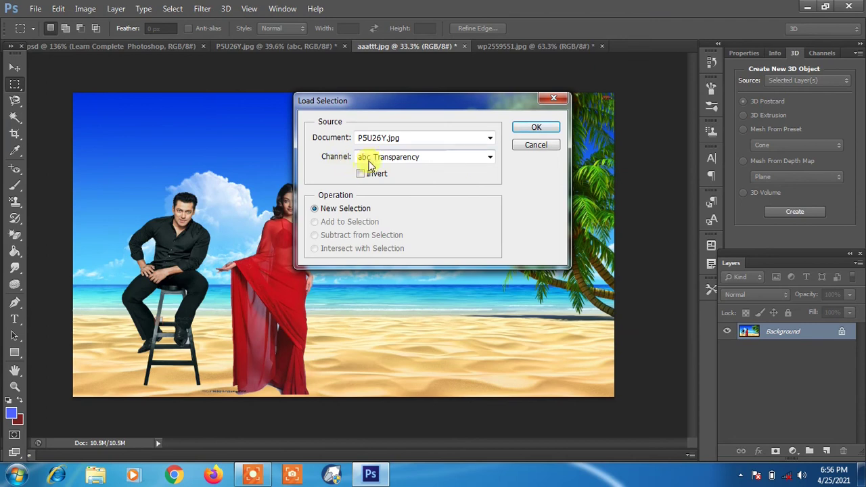
pyautogui.click(407, 160)
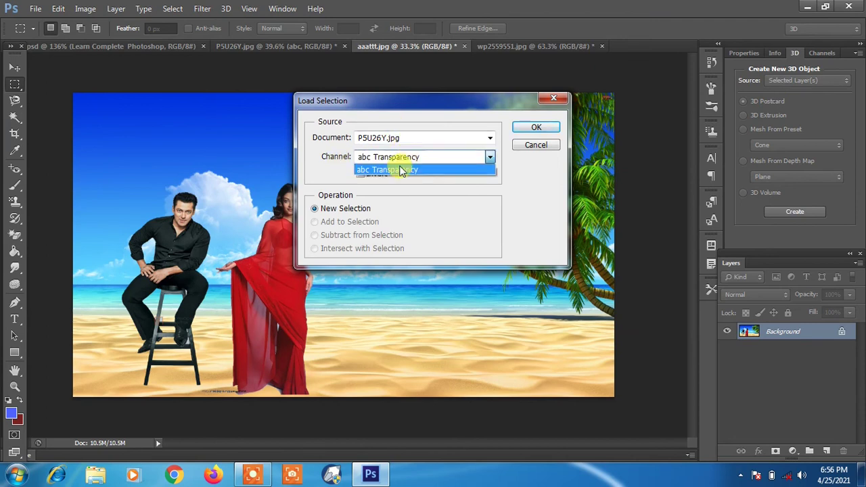
pyautogui.click(425, 212)
pyautogui.click(541, 144)
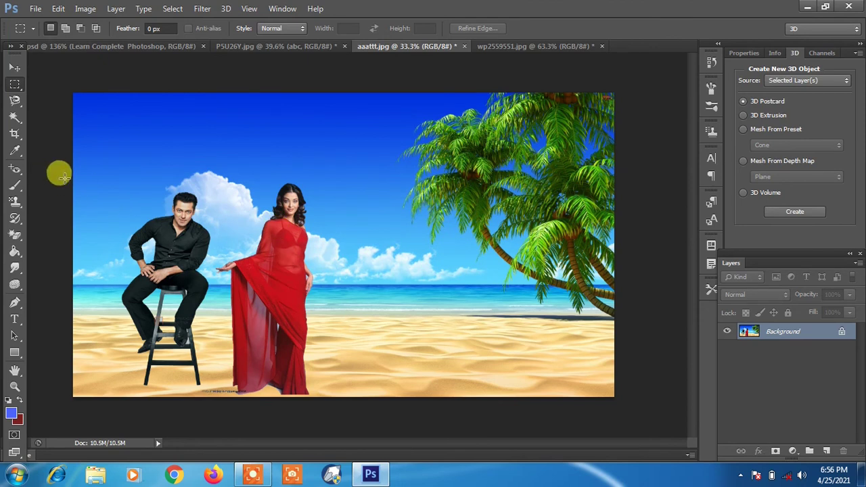
# - Save a rectangular selection over the sea and sand as a new channel
pyautogui.moveTo(374, 265)
pyautogui.mouseDown()
pyautogui.moveTo(451, 315)
pyautogui.moveTo(522, 337)
pyautogui.mouseUp()
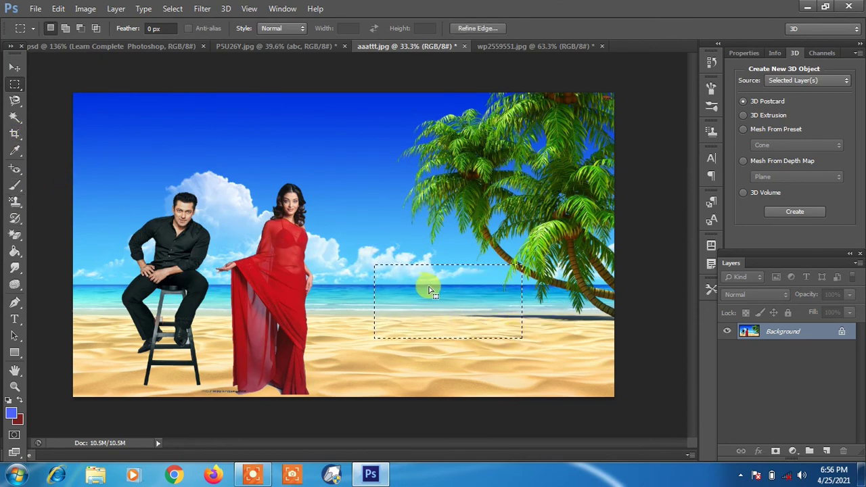
pyautogui.click(175, 8)
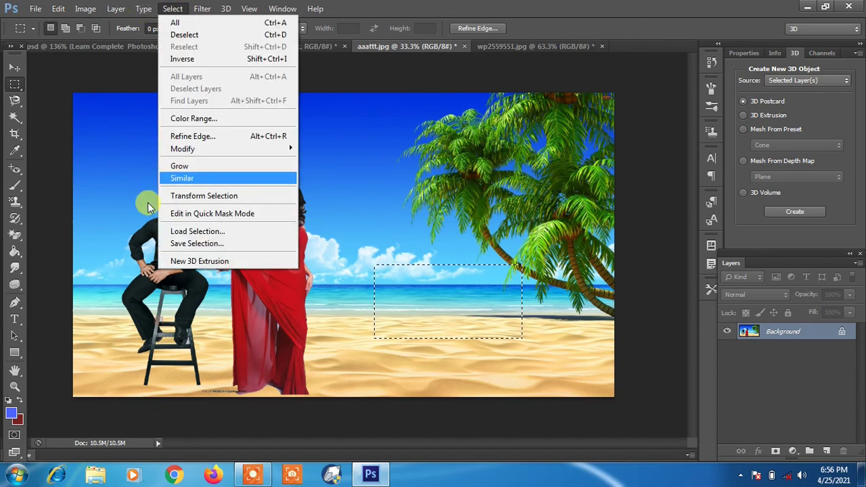
pyautogui.click(195, 244)
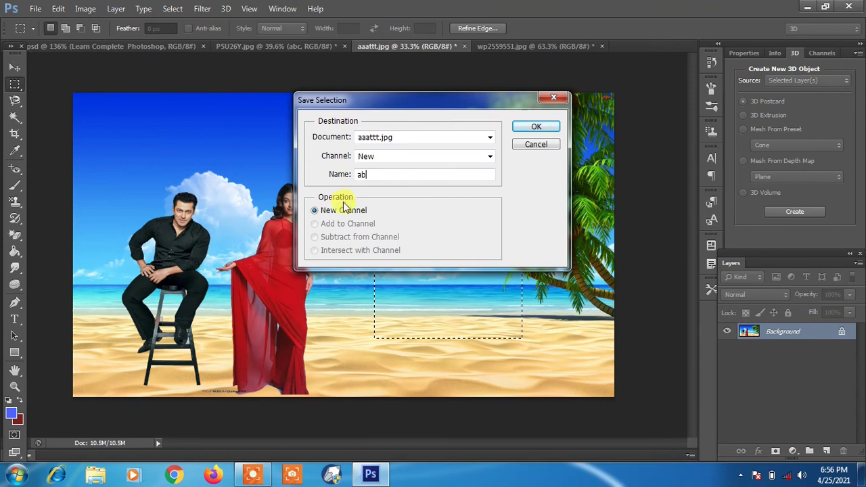
pyautogui.click(535, 127)
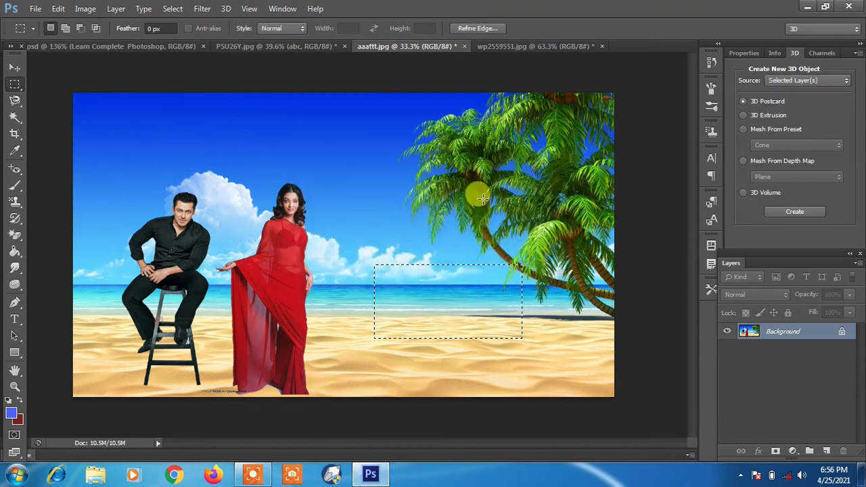
# - Save a rectangle in the upper-left sky as channel xyz, then deselect
pyautogui.moveTo(106, 120); pyautogui.dragTo(230, 193)
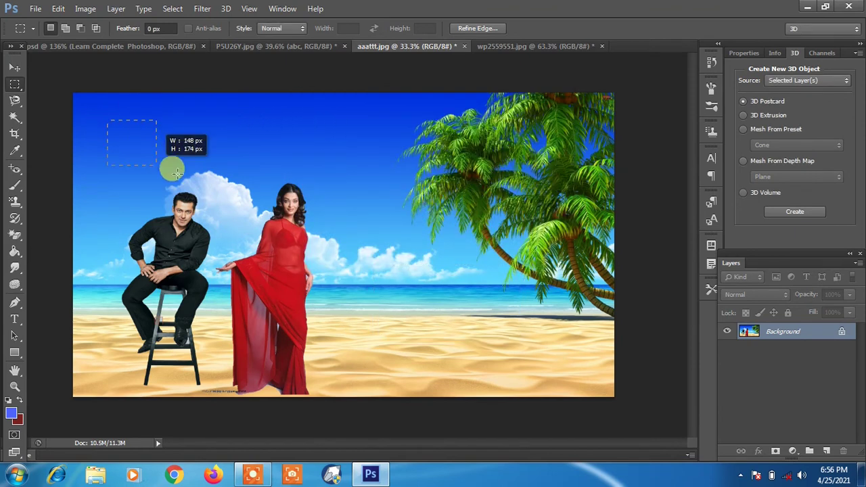
pyautogui.click(173, 9)
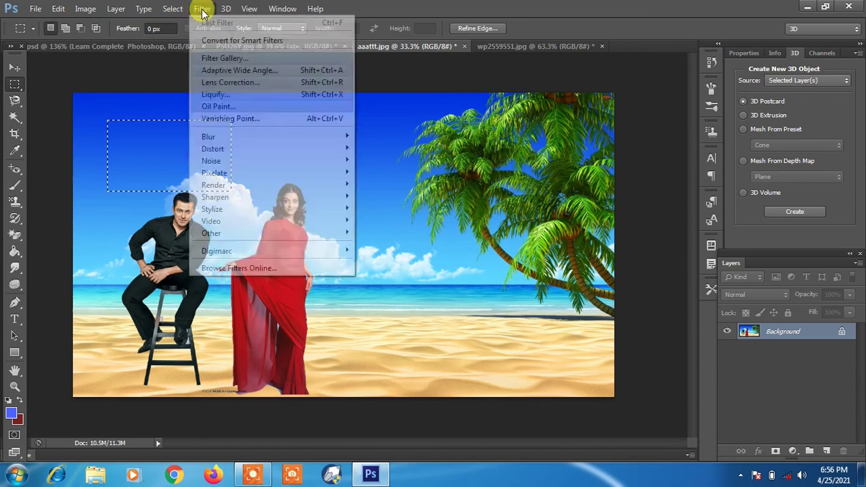
pyautogui.click(203, 243)
pyautogui.write('xyz')
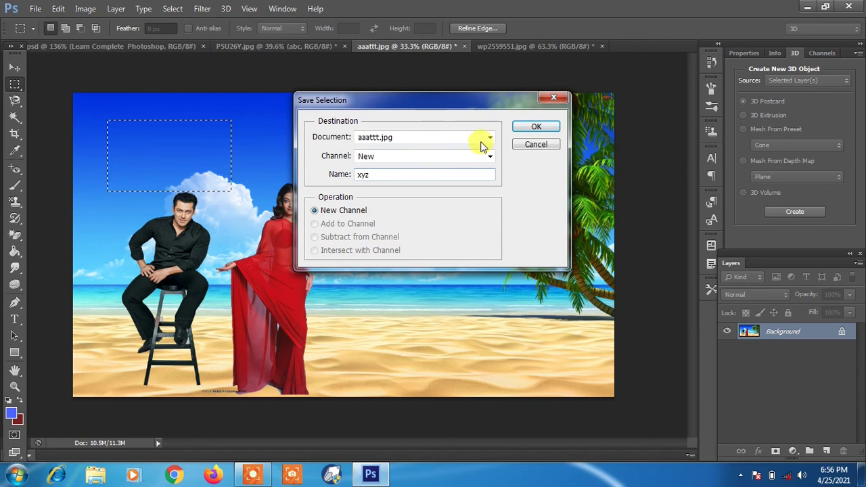
pyautogui.click(520, 127)
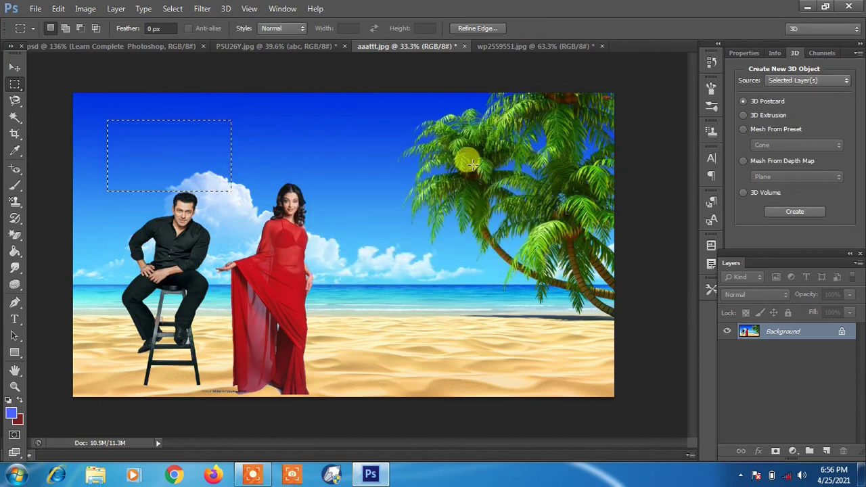
pyautogui.click(387, 196)
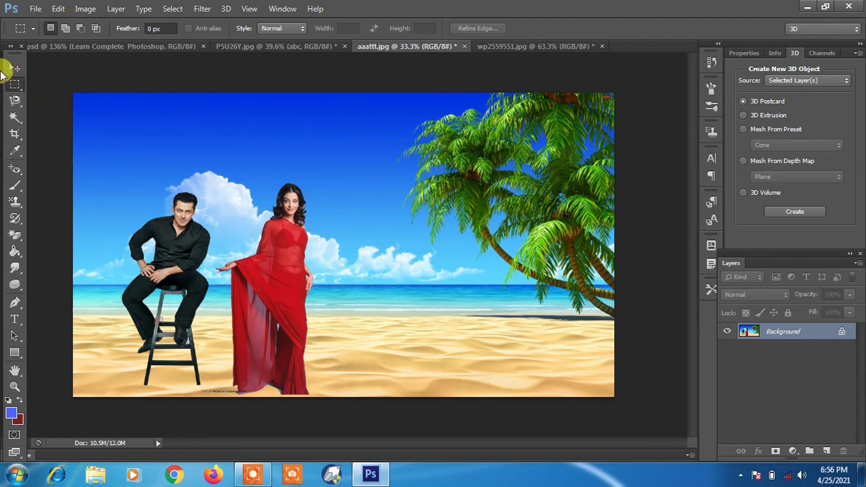
pyautogui.click(14, 67)
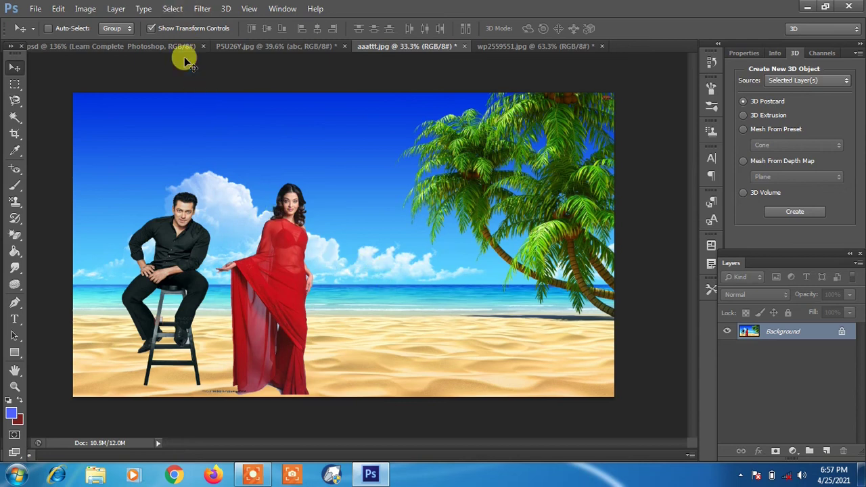
# - Load the abc channel selection and drag that beach patch down and right
pyautogui.click(173, 9)
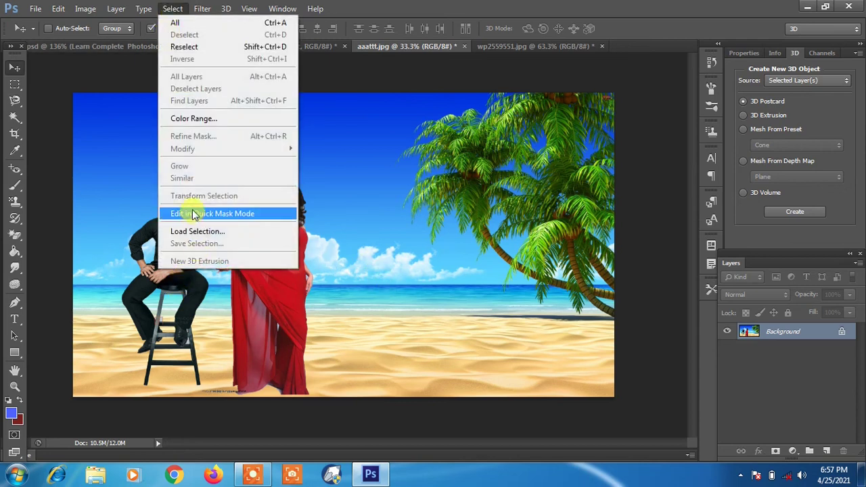
pyautogui.click(196, 232)
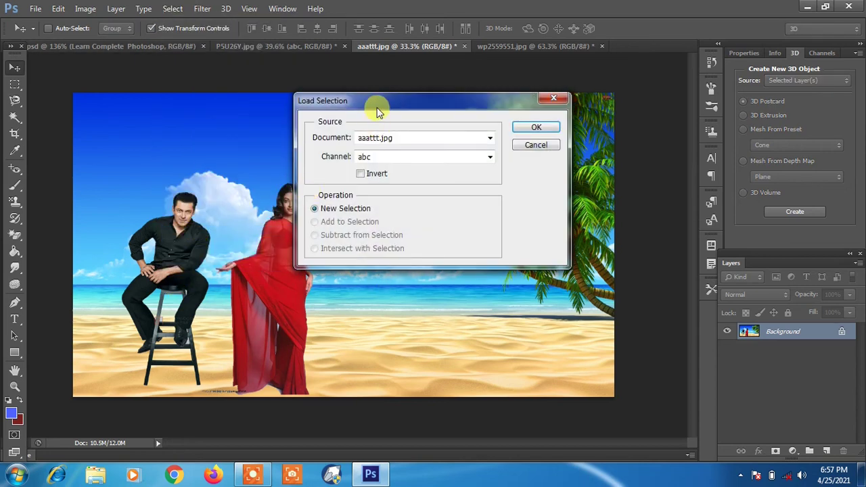
pyautogui.moveTo(389, 106); pyautogui.dragTo(446, 74)
pyautogui.click(441, 127)
pyautogui.click(427, 140)
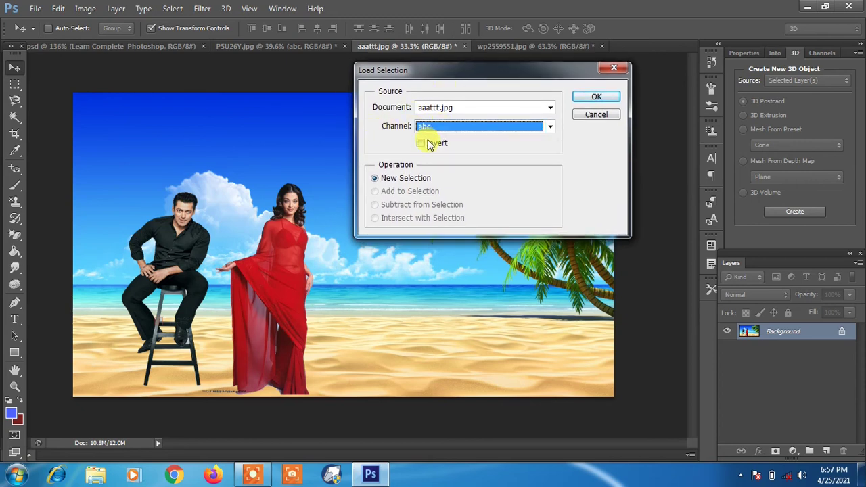
pyautogui.click(595, 98)
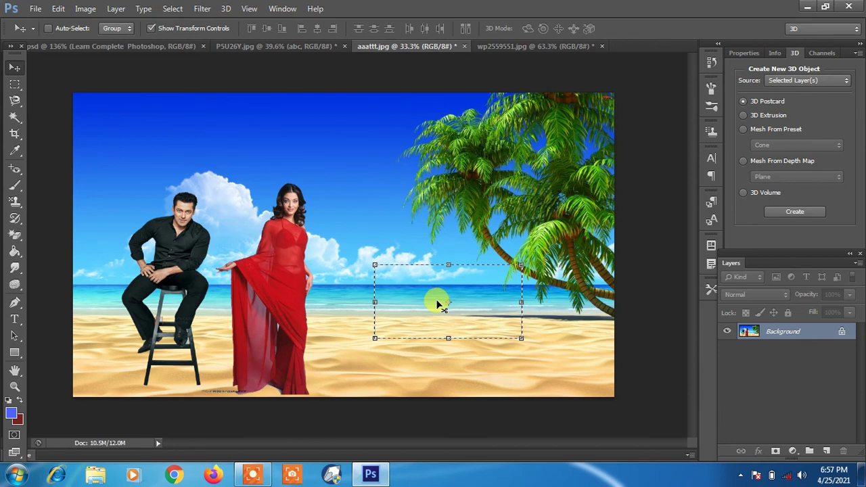
pyautogui.moveTo(438, 305); pyautogui.dragTo(447, 318)
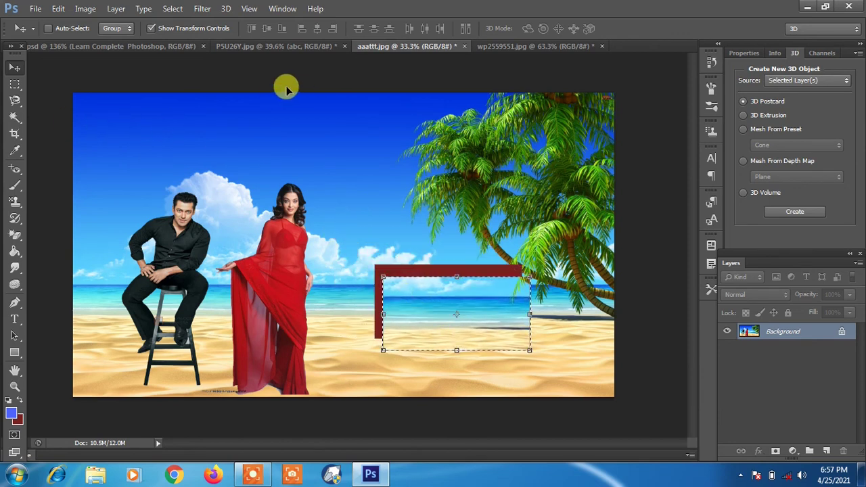
# - Load the saved xyz channel as the current selection
pyautogui.click(173, 8)
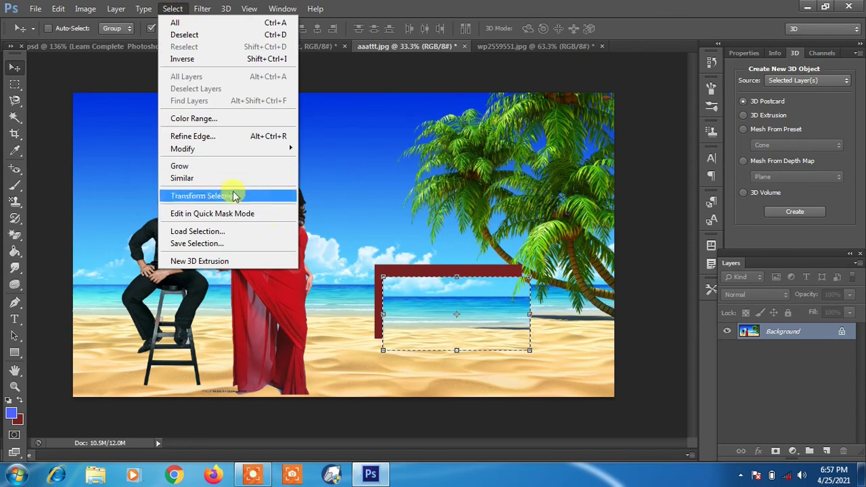
pyautogui.click(230, 231)
pyautogui.click(448, 127)
pyautogui.click(440, 150)
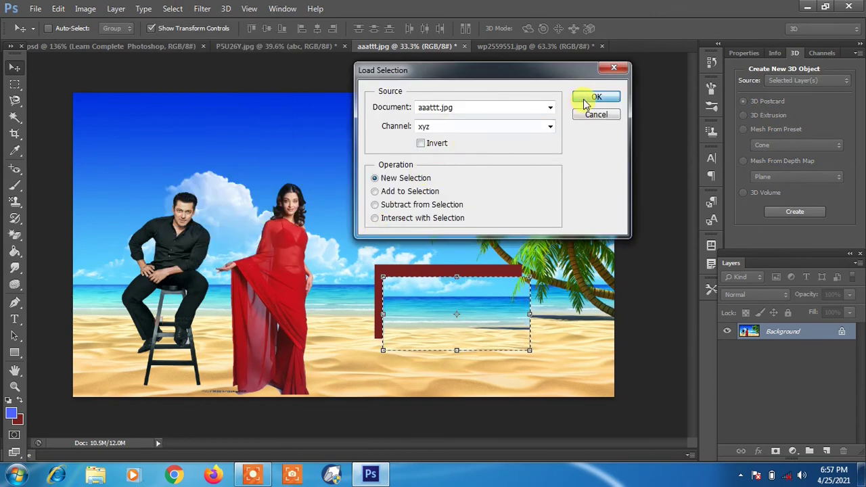
pyautogui.click(585, 99)
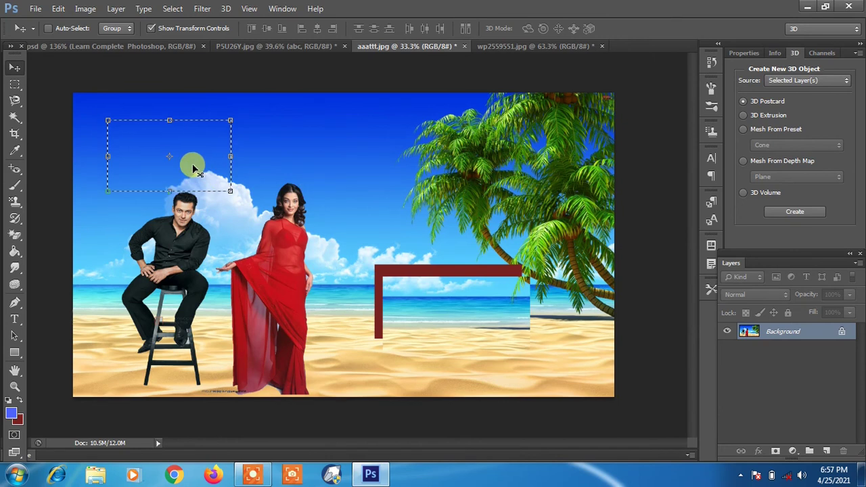
pyautogui.click(173, 9)
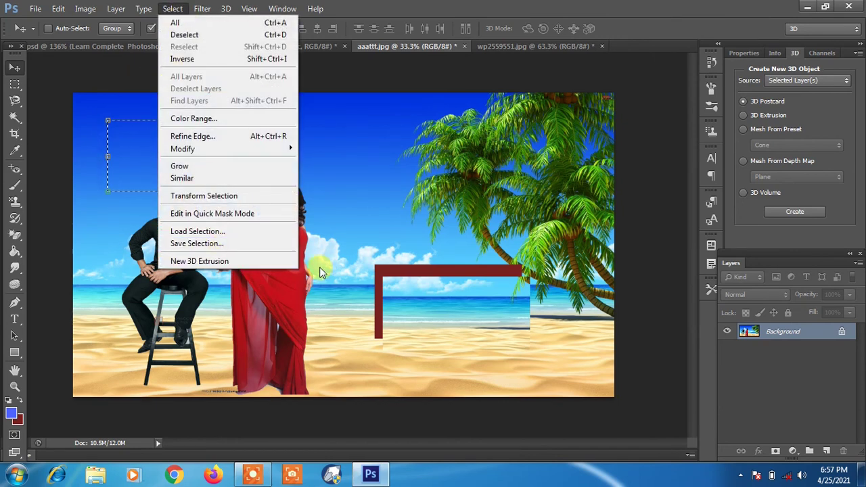
pyautogui.click(353, 226)
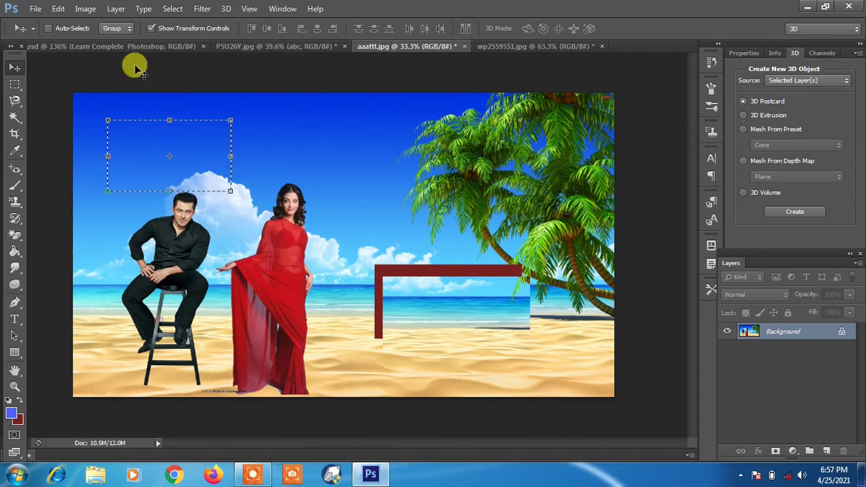
# - Clear the selection and try moving the locked Background layer, dismissing the warning
pyautogui.click(20, 84)
pyautogui.click(166, 107)
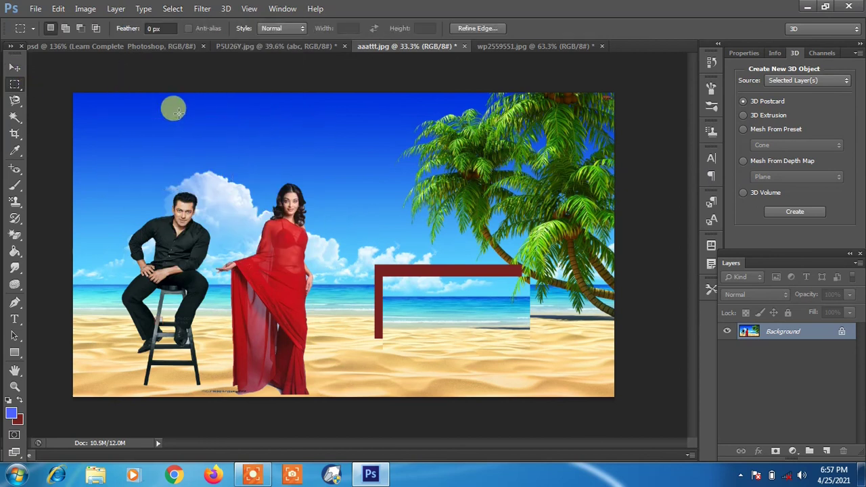
pyautogui.click(174, 9)
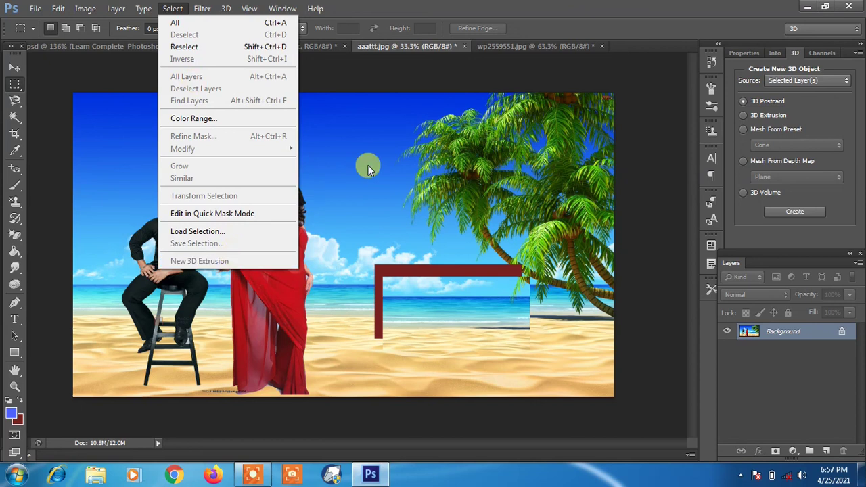
pyautogui.click(368, 165)
pyautogui.press('v')
pyautogui.click(188, 119)
pyautogui.click(450, 188)
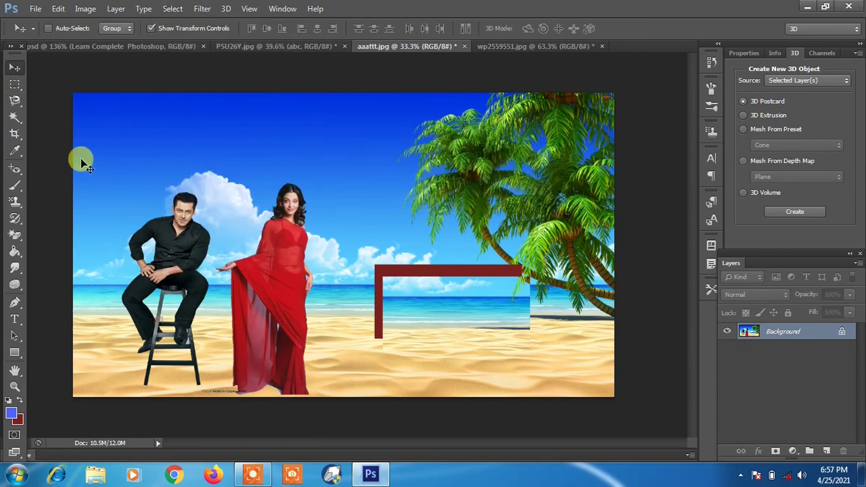
pyautogui.click(15, 84)
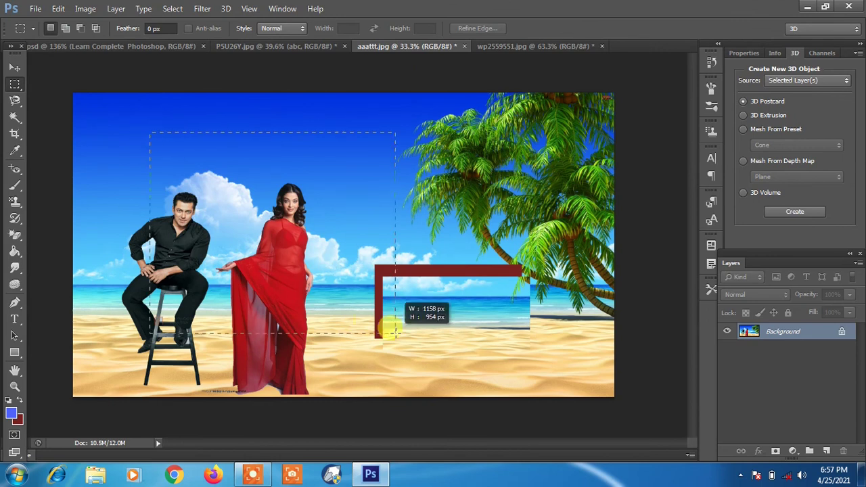
# - Extrude a rectangle around the two people into a 3D object and orbit it to tilt
pyautogui.moveTo(152, 131); pyautogui.dragTo(358, 337)
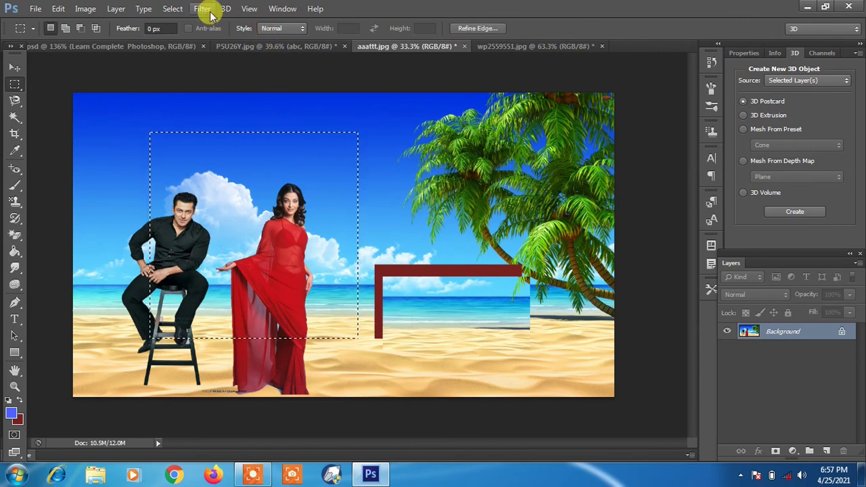
pyautogui.click(173, 8)
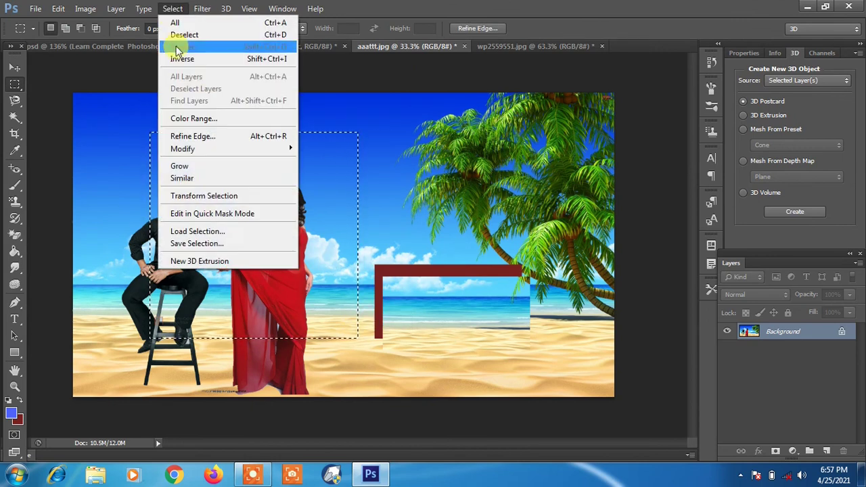
pyautogui.click(221, 265)
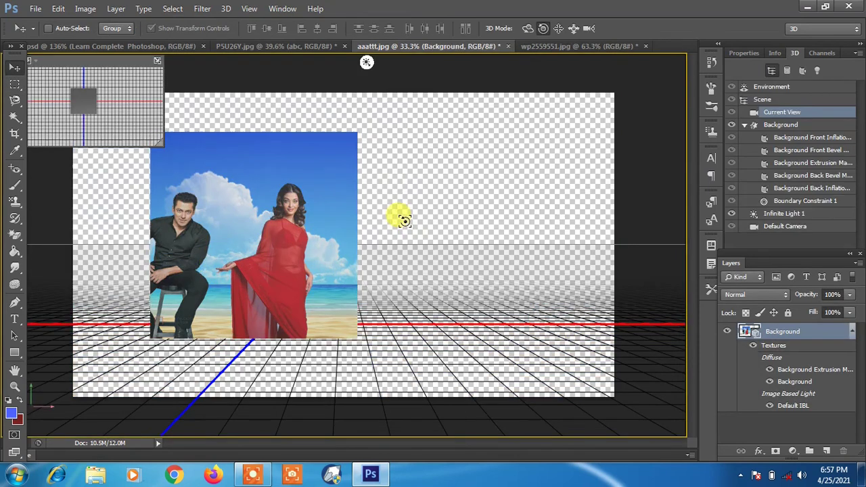
pyautogui.moveTo(309, 213)
pyautogui.mouseDown()
pyautogui.moveTo(268, 216)
pyautogui.moveTo(254, 235)
pyautogui.moveTo(226, 209)
pyautogui.mouseUp()
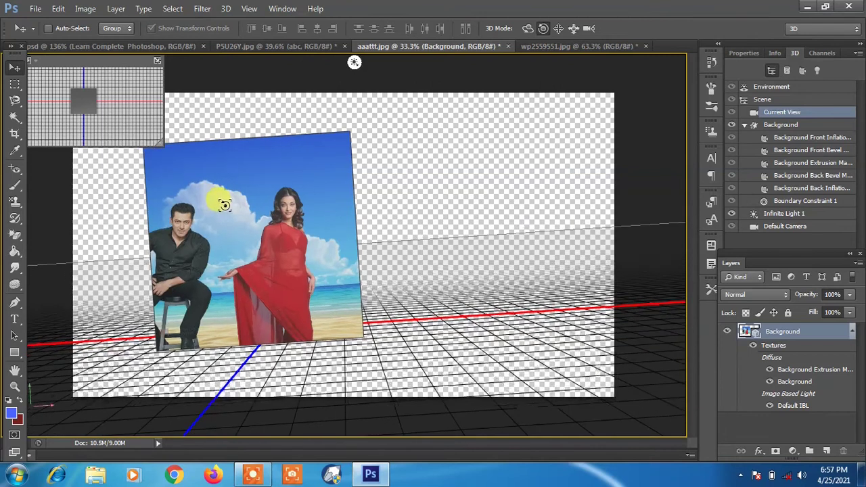
# - Drag the Infinite Light 1 handle to change the light's direction
pyautogui.click(353, 65)
pyautogui.moveTo(340, 178)
pyautogui.mouseDown()
pyautogui.moveTo(308, 196)
pyautogui.moveTo(287, 237)
pyautogui.moveTo(289, 228)
pyautogui.mouseUp()
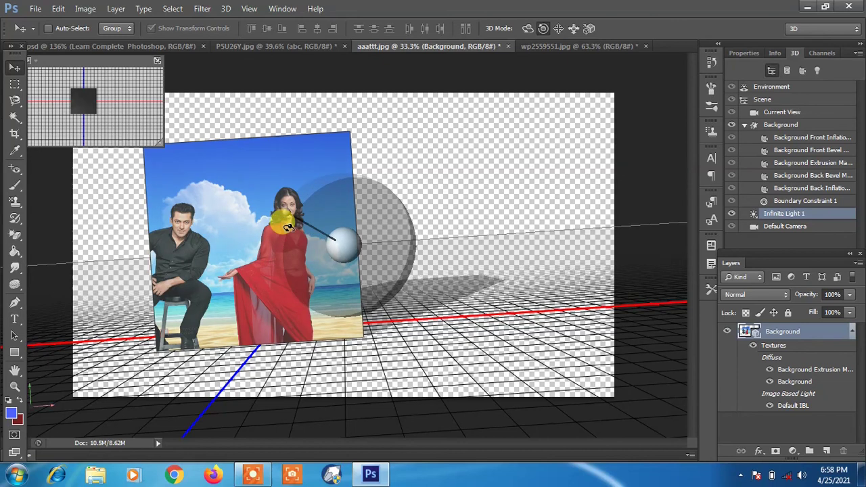
pyautogui.click(518, 169)
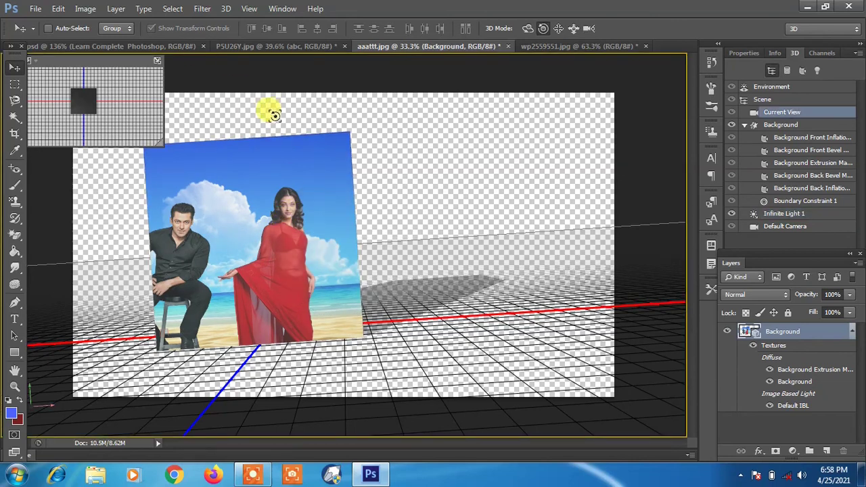
pyautogui.click(172, 9)
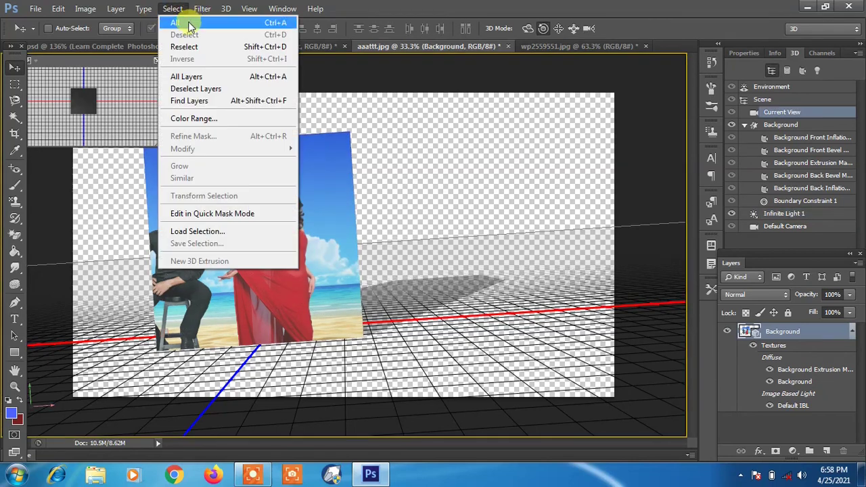